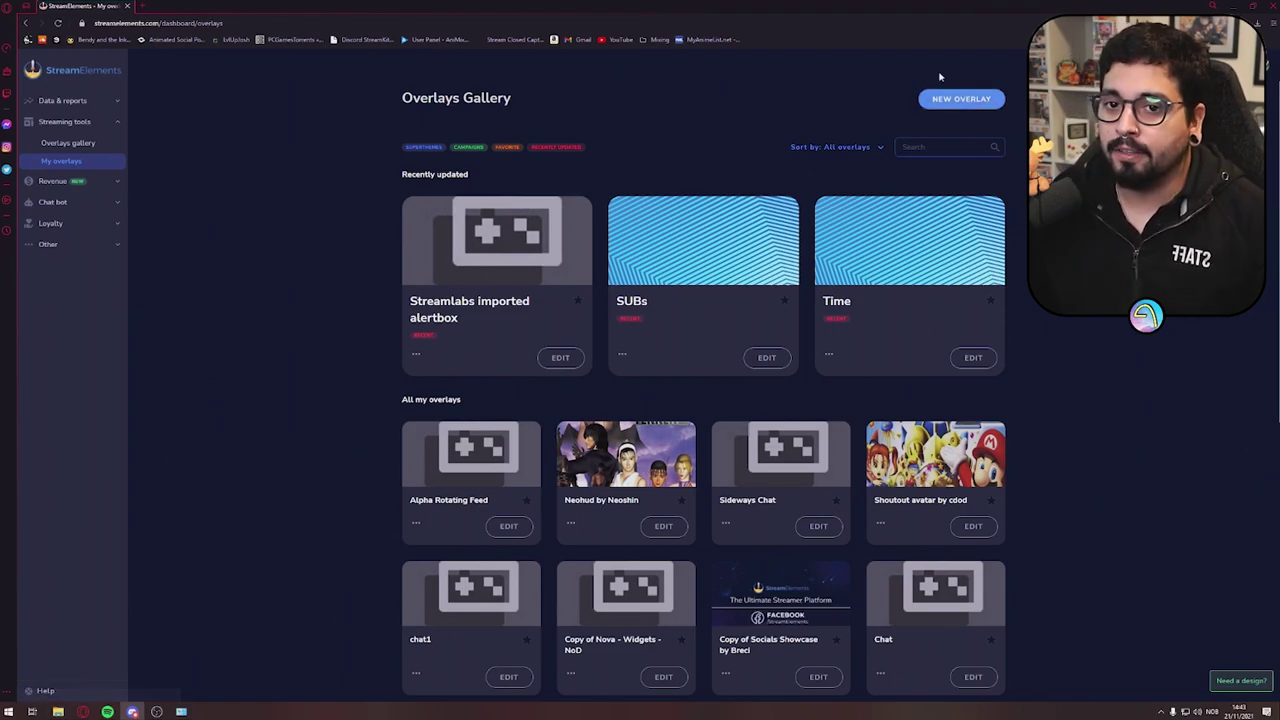
Create a new overlay with the resolution set to 1080p.
left_click(963, 100)
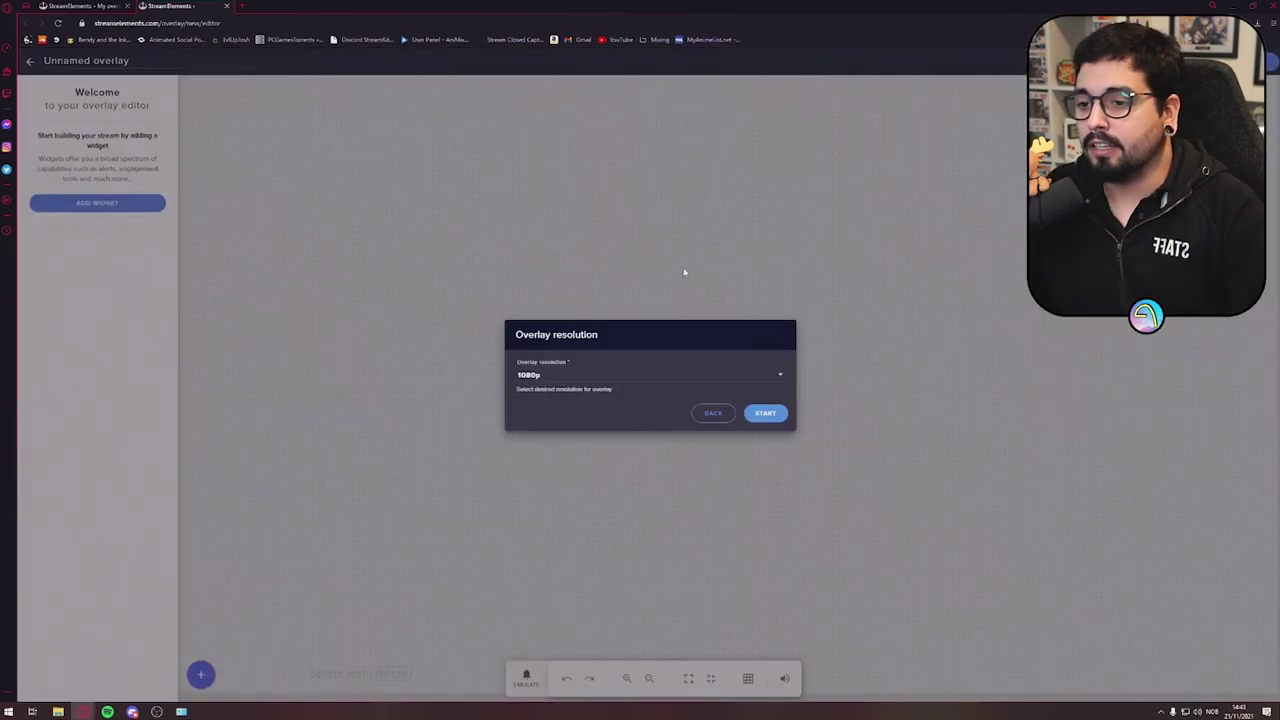
left_click(774, 378)
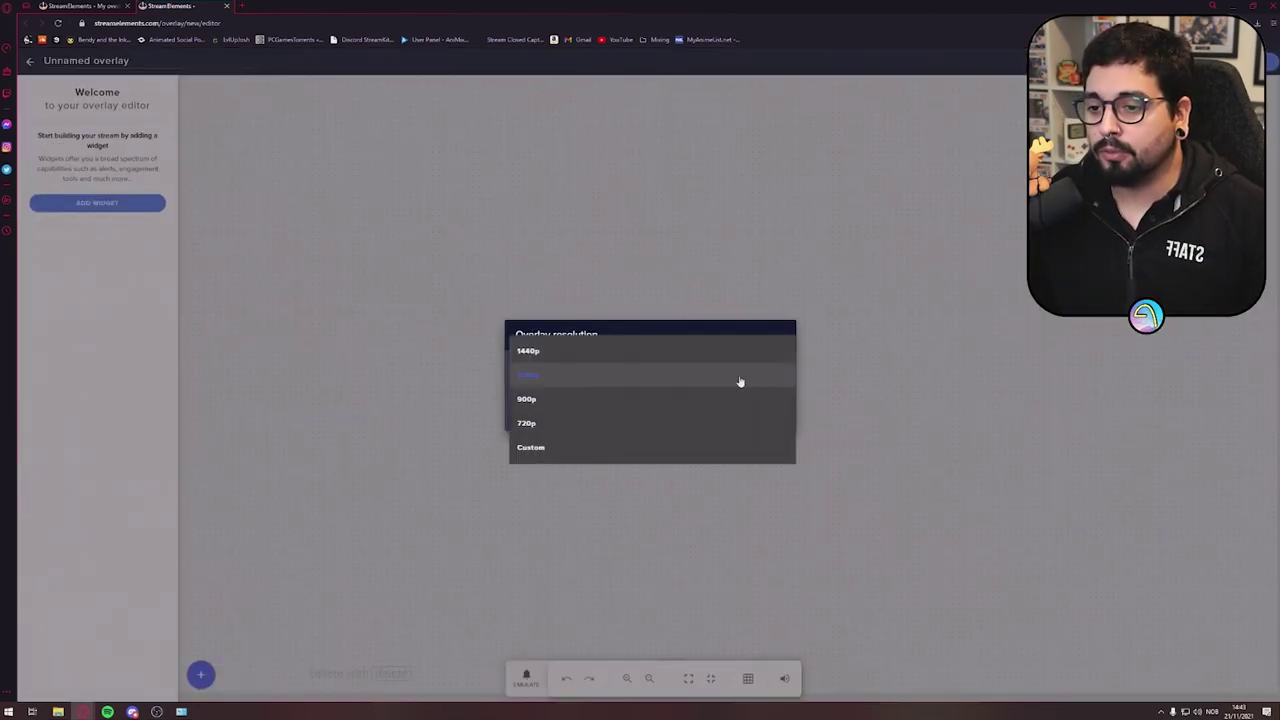
left_click(536, 380)
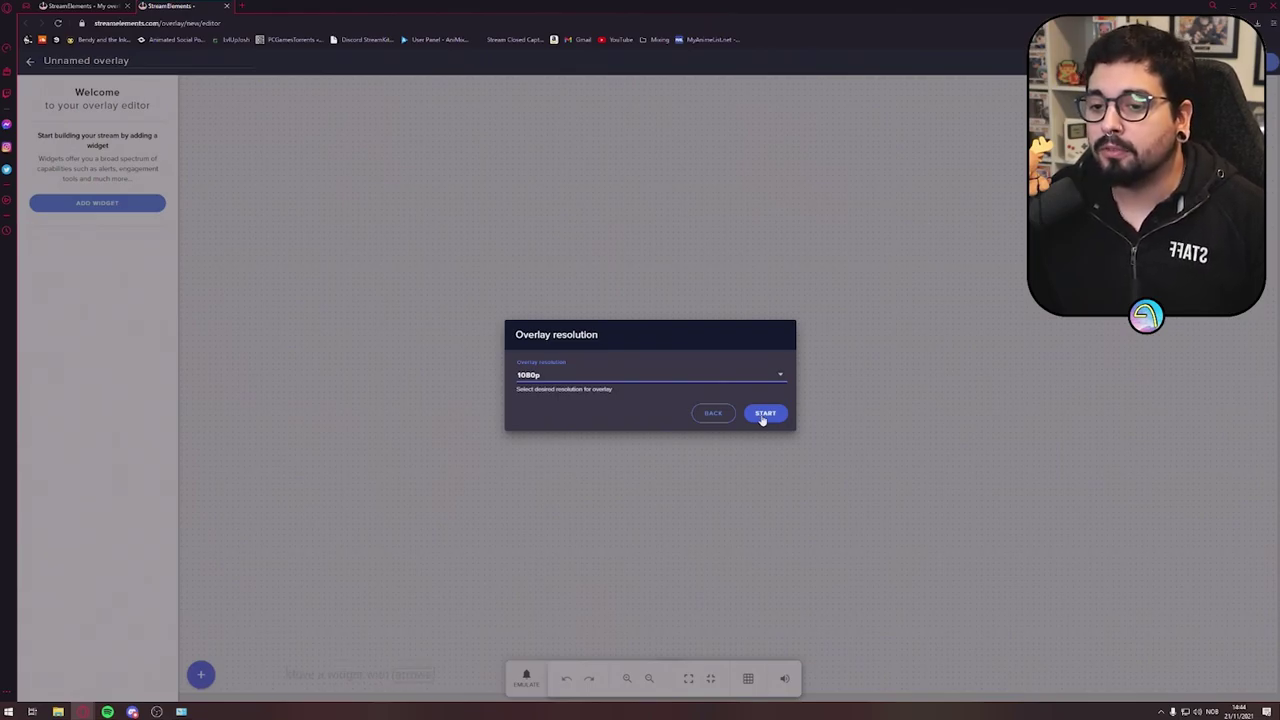
left_click(764, 414)
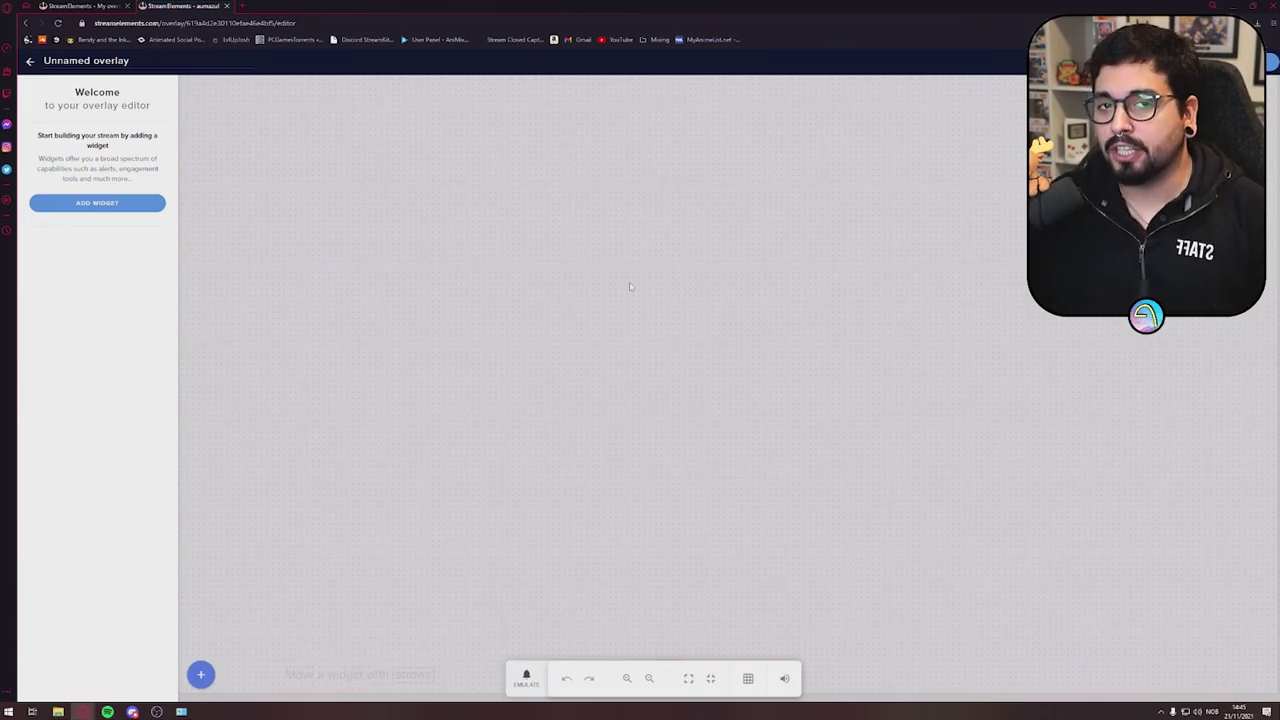
Look through the widget categories and add a static Image widget to the empty overlay.
left_click(202, 676)
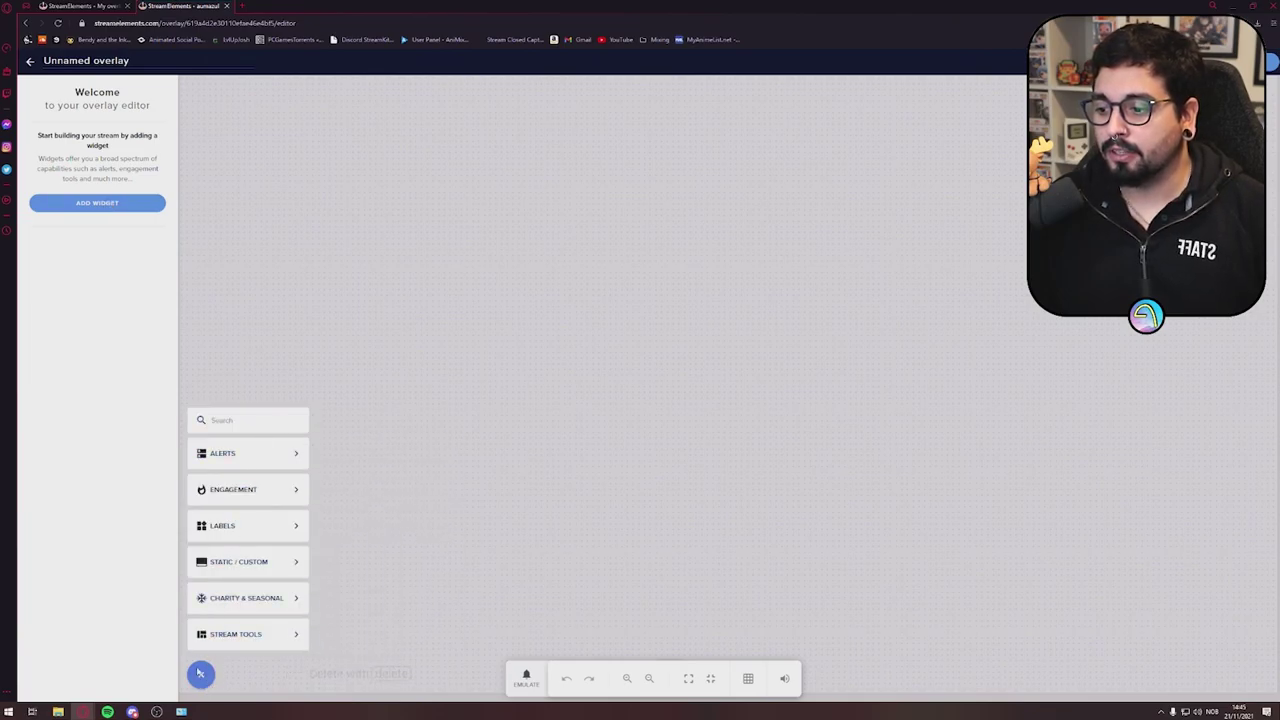
left_click(396, 666)
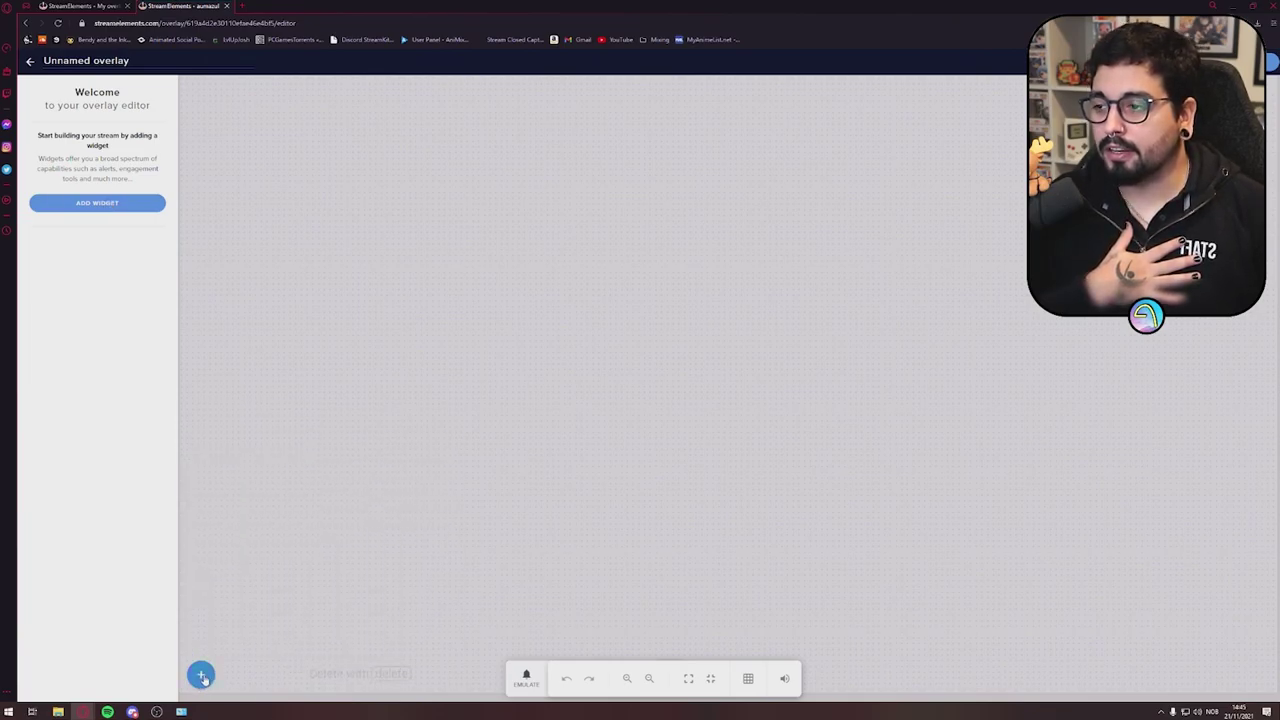
left_click(202, 676)
mouse_move(222, 461)
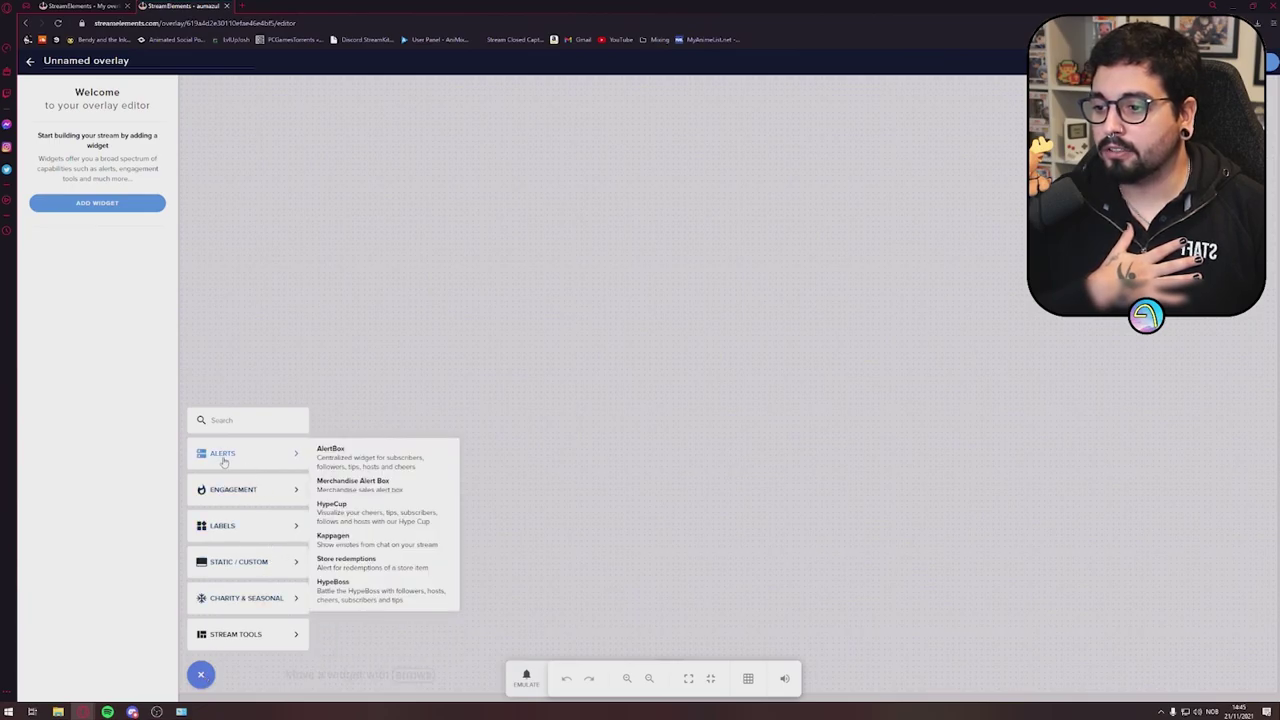
mouse_move(260, 489)
mouse_move(251, 534)
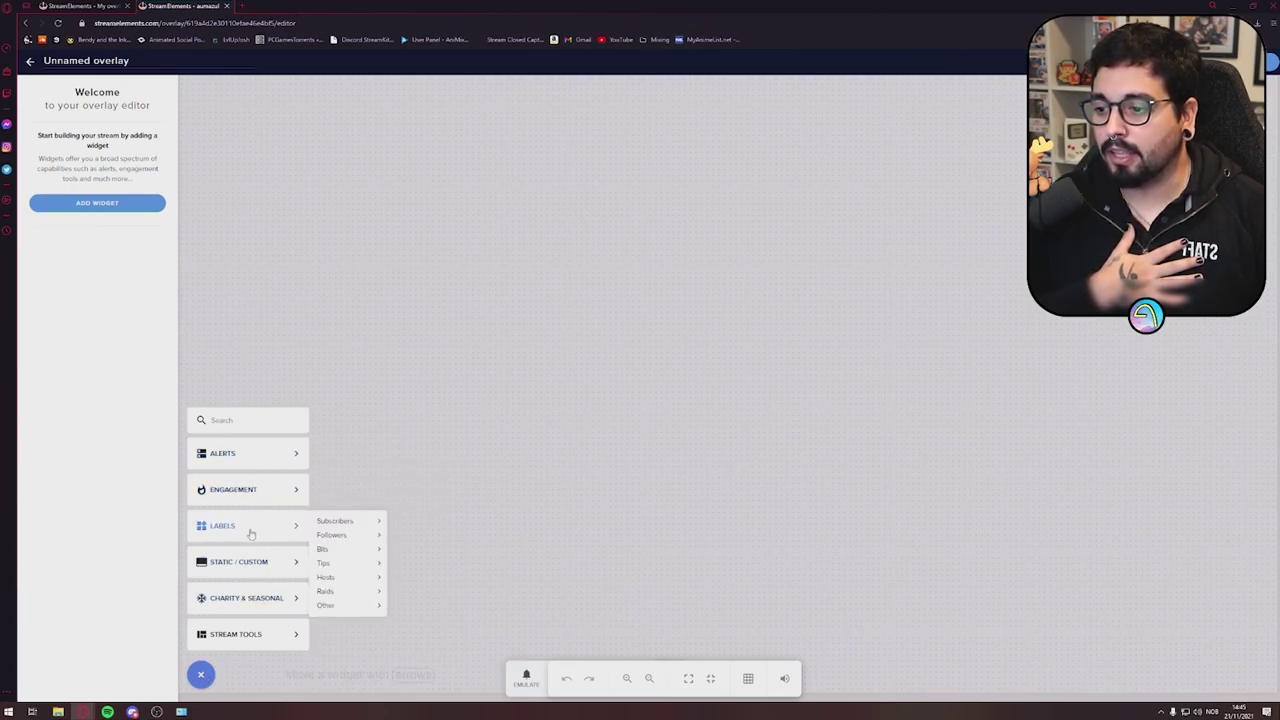
mouse_move(250, 575)
mouse_move(256, 612)
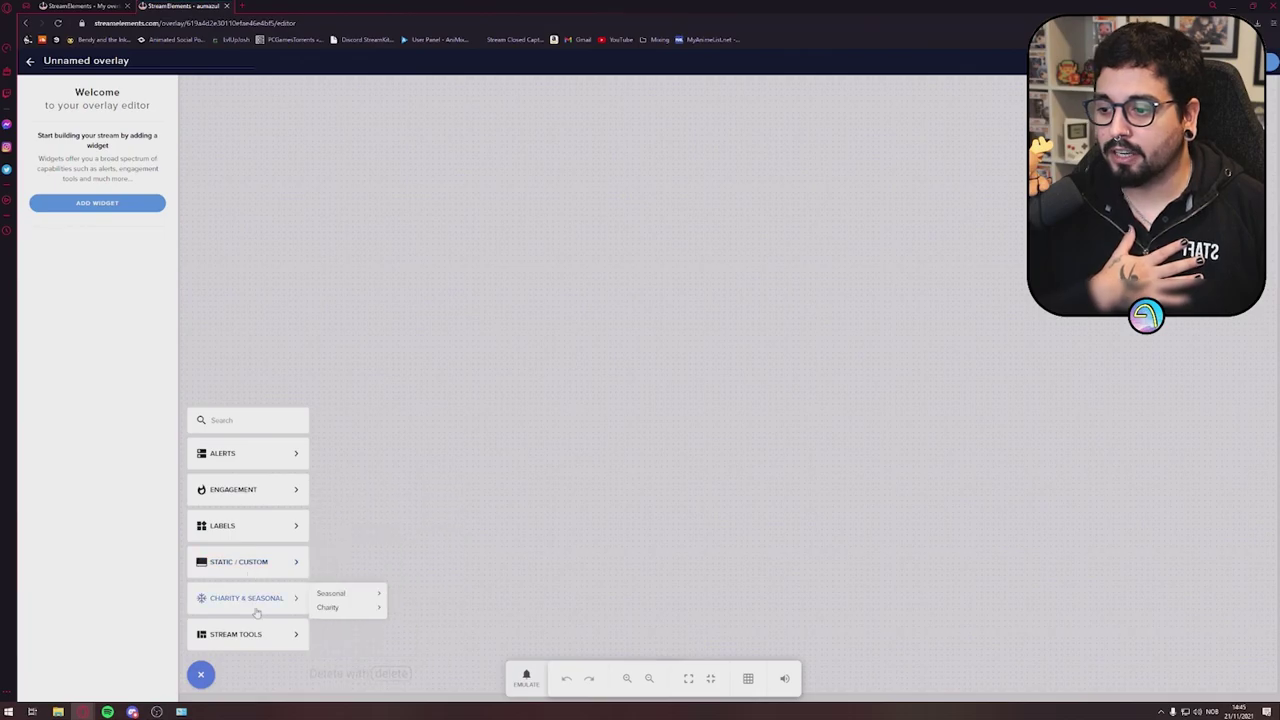
mouse_move(268, 642)
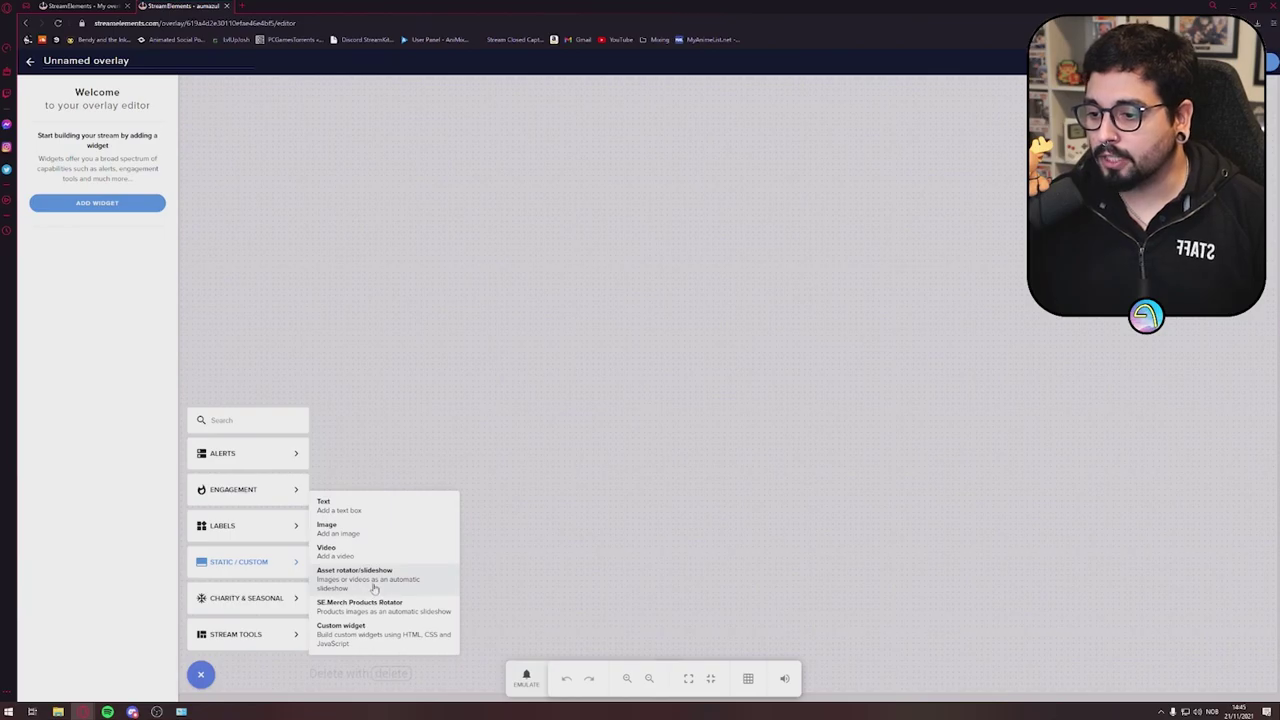
left_click(340, 529)
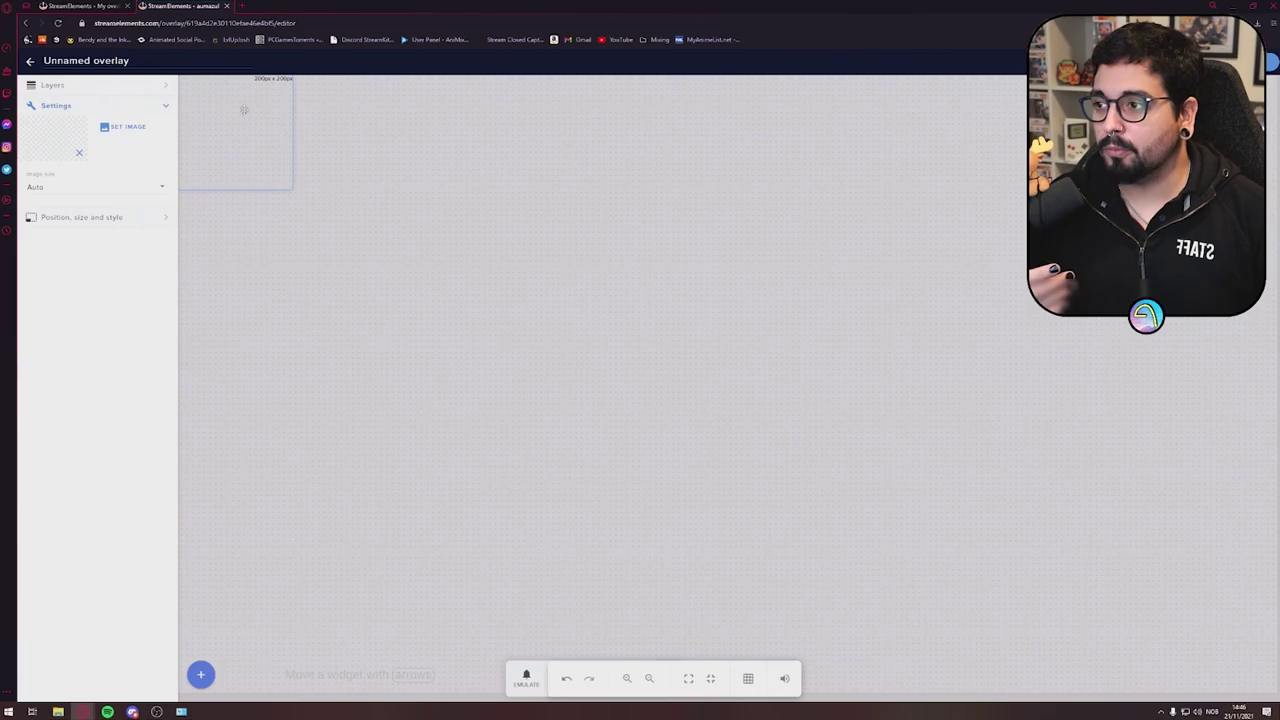
Open the image widget's media library and look through the uploaded images, all files and sounds.
left_click(117, 128)
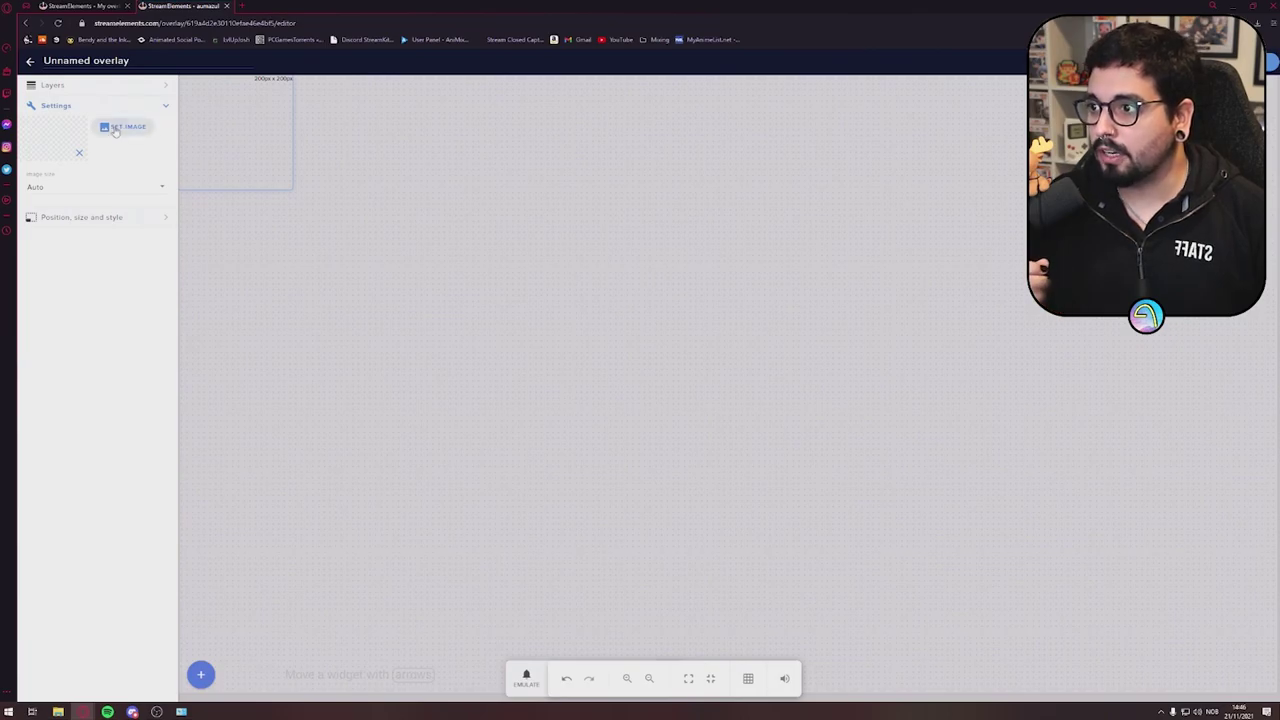
scroll(551, 338, "down", 3)
scroll(551, 338, "up", 3)
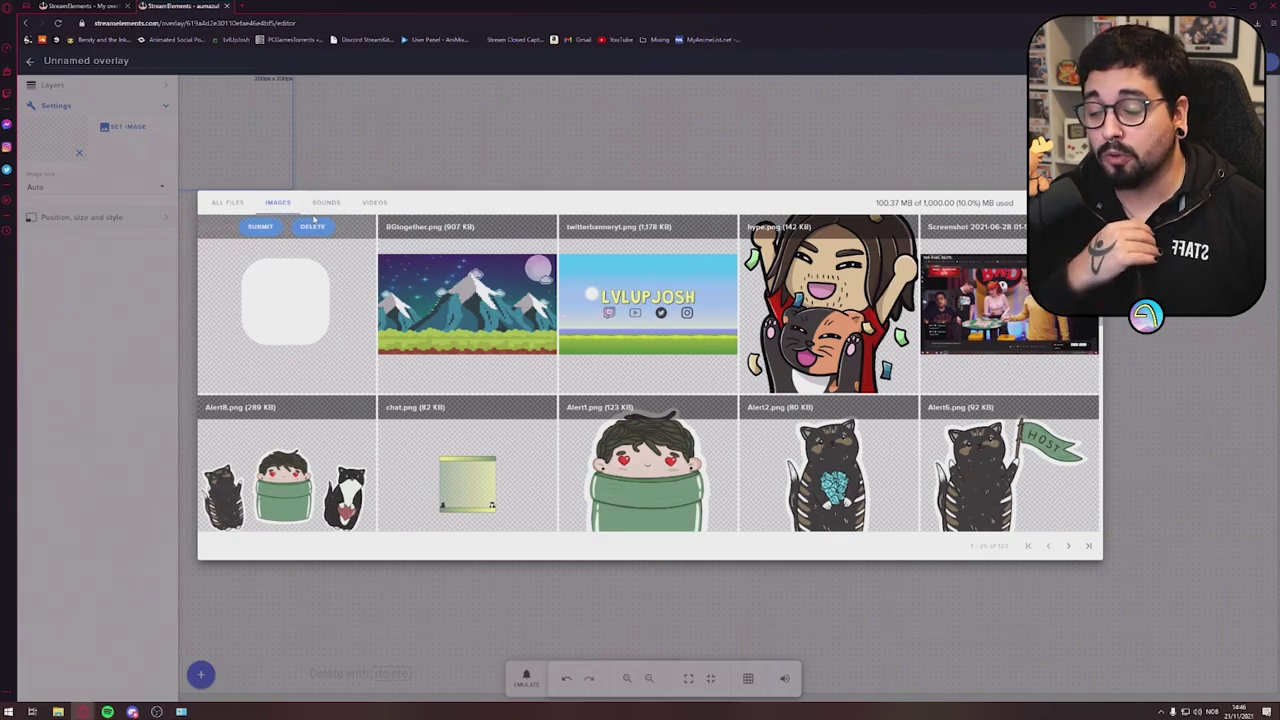
left_click(222, 203)
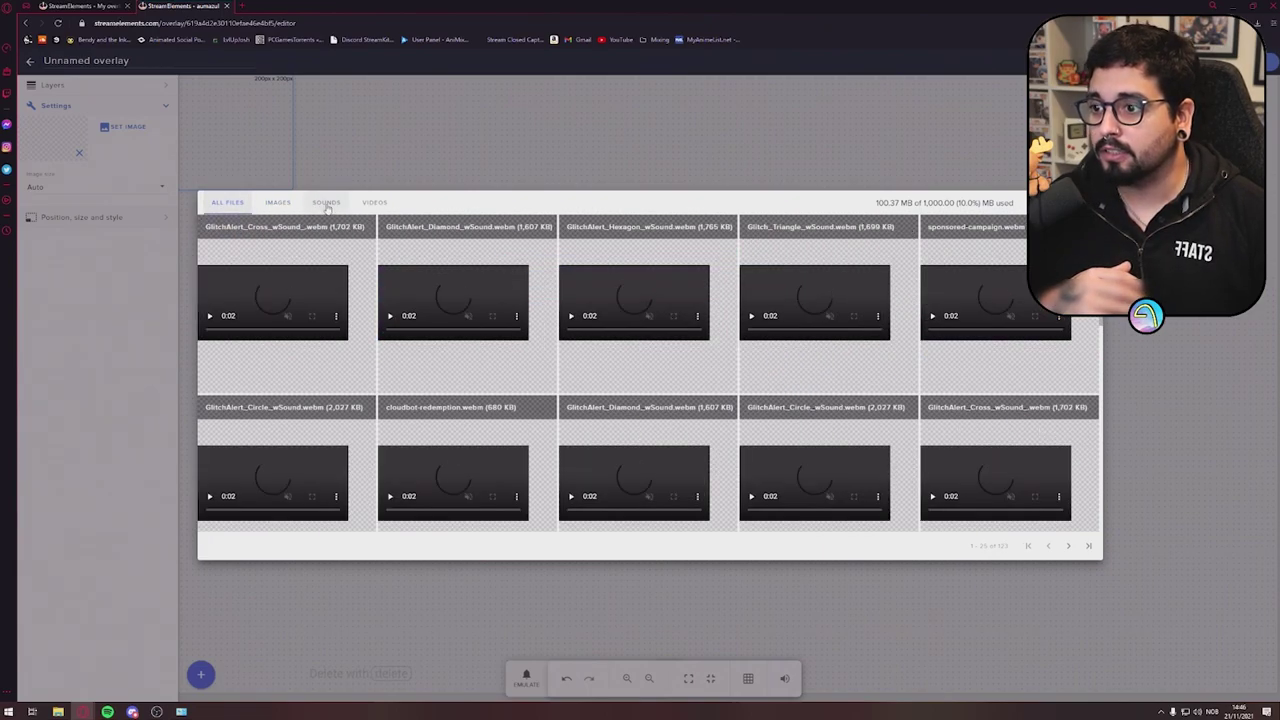
left_click(326, 203)
mouse_move(643, 229)
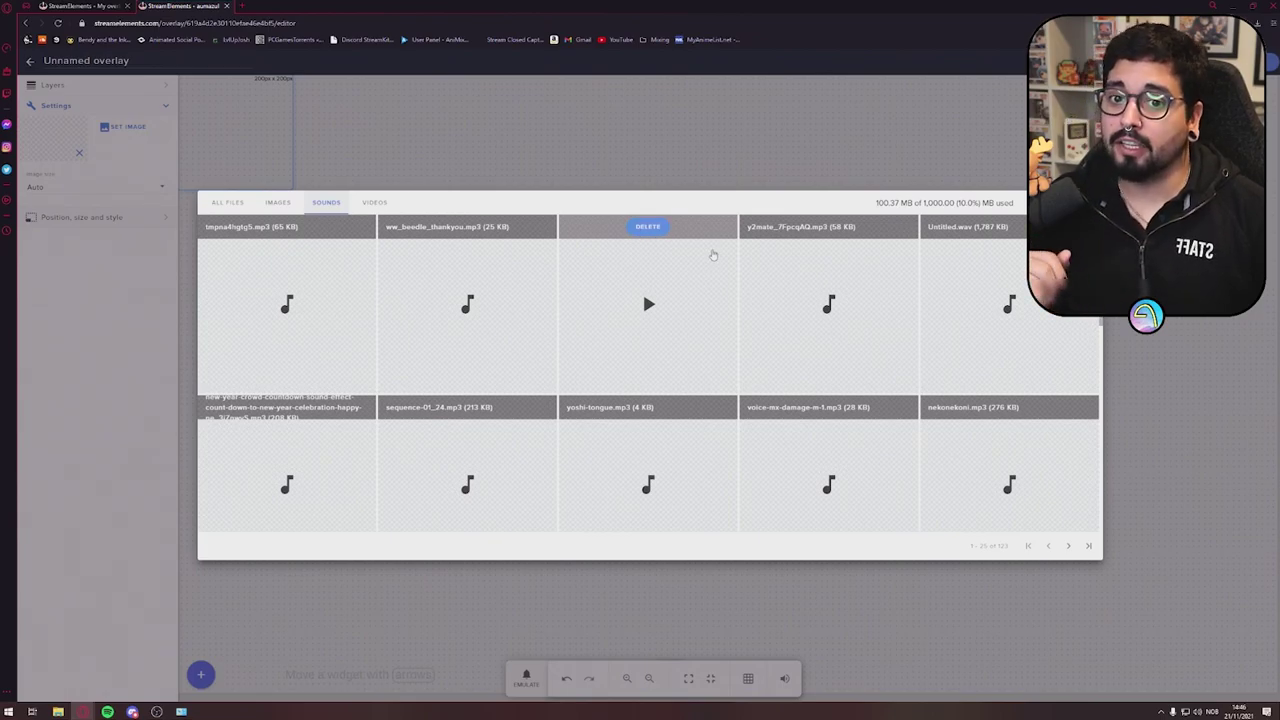
mouse_move(948, 280)
Upload the "starting soon" picture from the LVL folder and set it as the widget's image.
left_click(1009, 226)
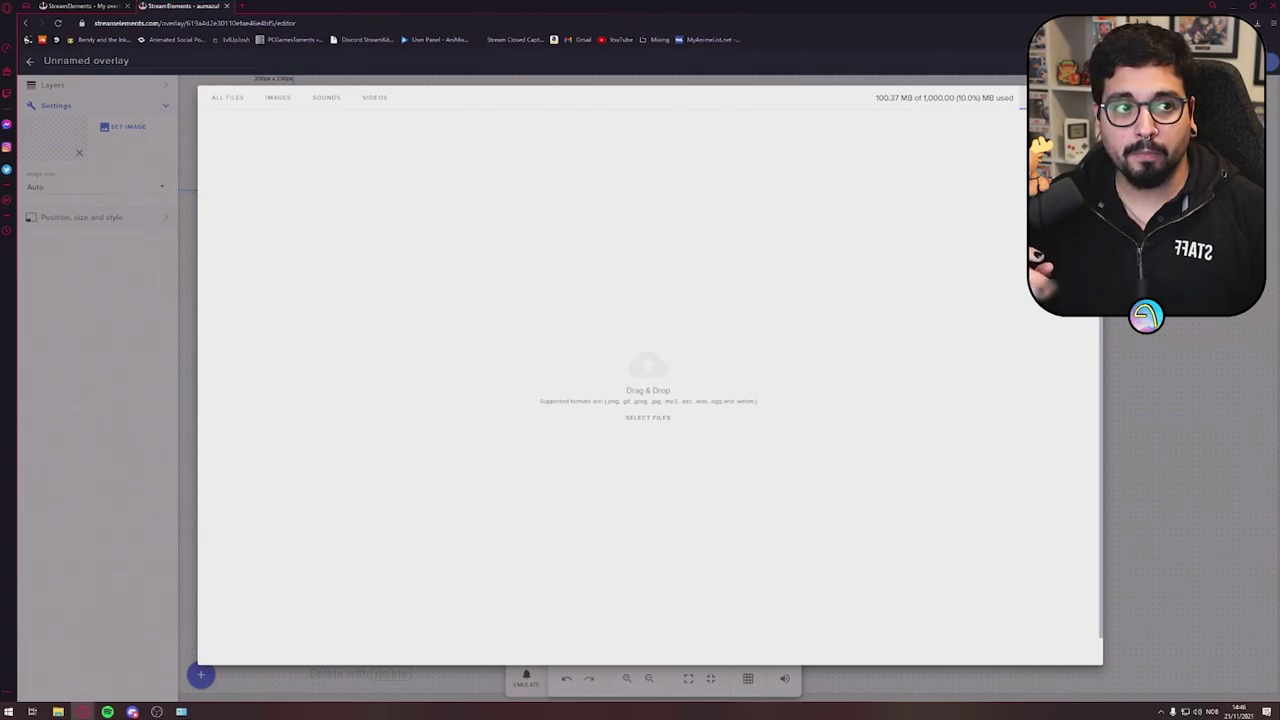
left_click_drag(1279, 215, 298, 69)
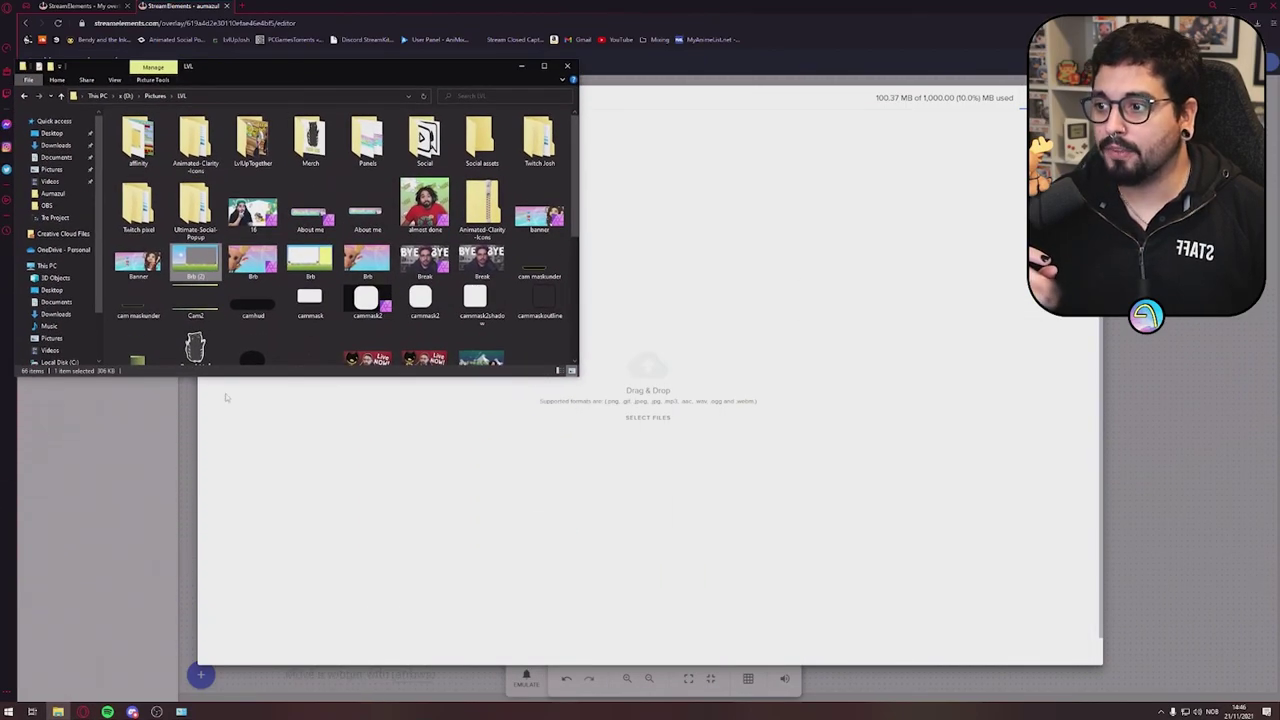
scroll(330, 300, "down", 5)
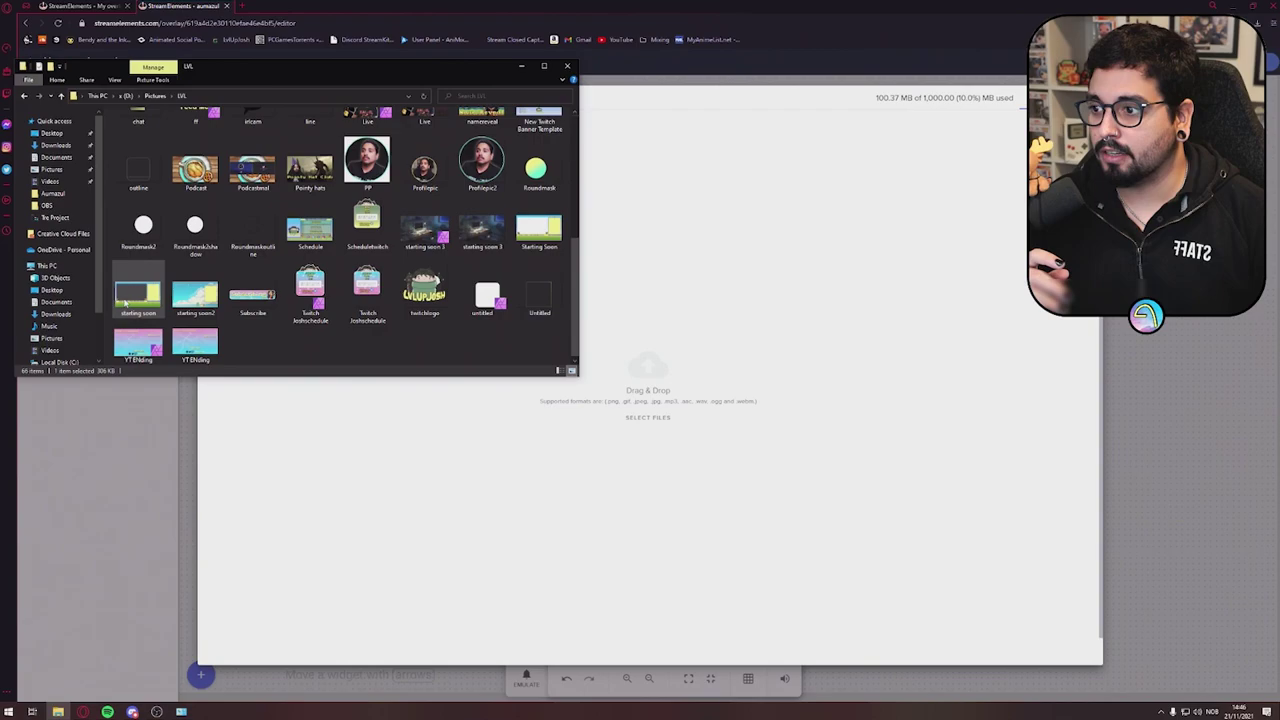
left_click_drag(137, 300, 704, 343)
left_click(1076, 523)
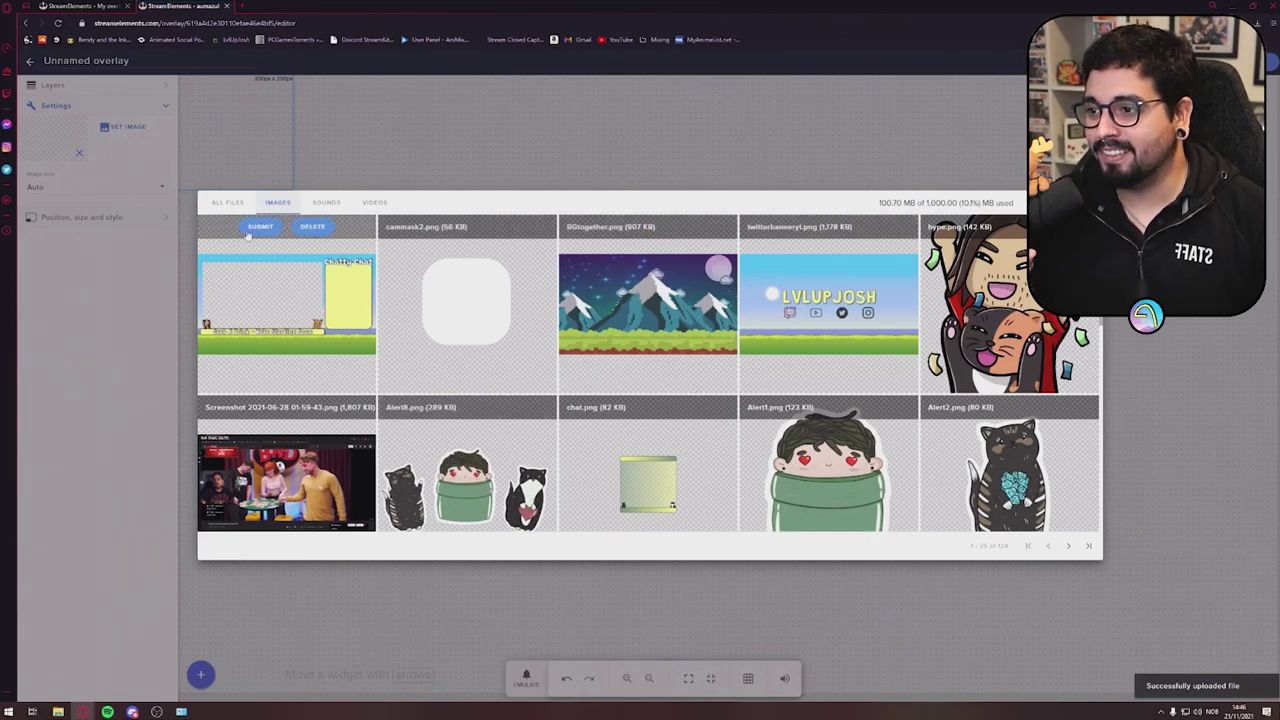
left_click(255, 228)
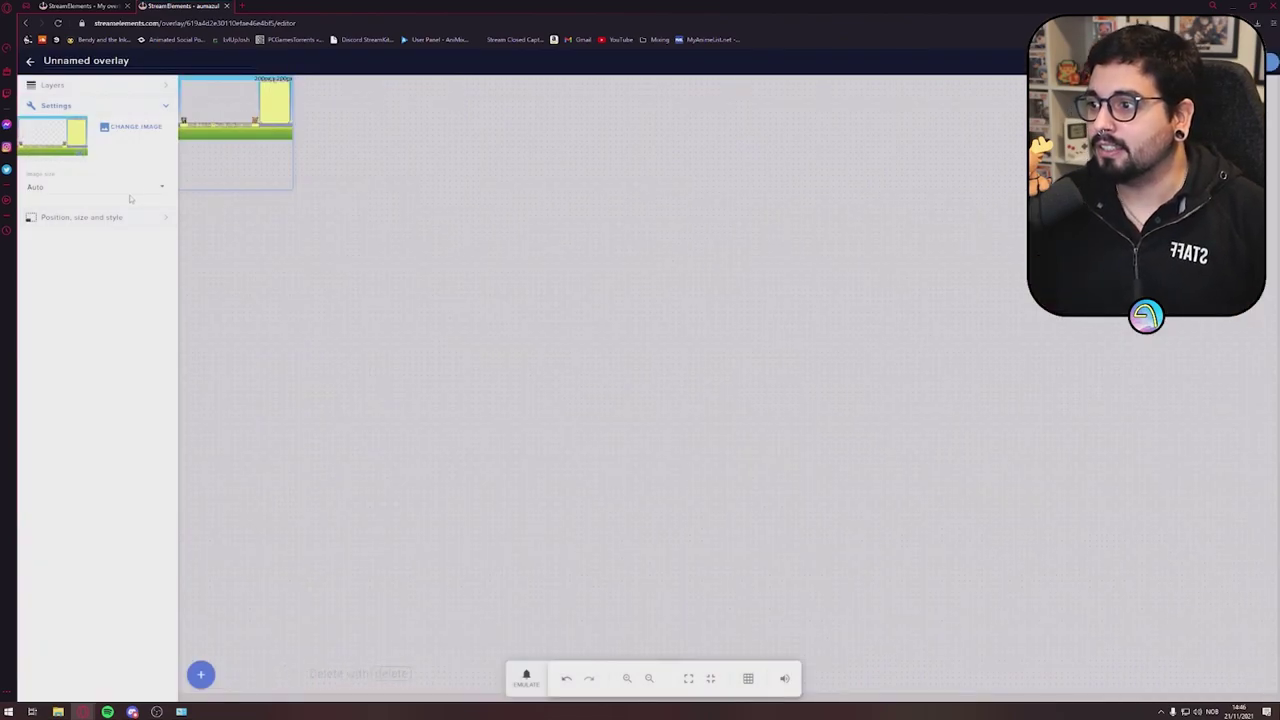
Set the image widget's width to 1920 px and its height to 1080 px.
left_click(85, 217)
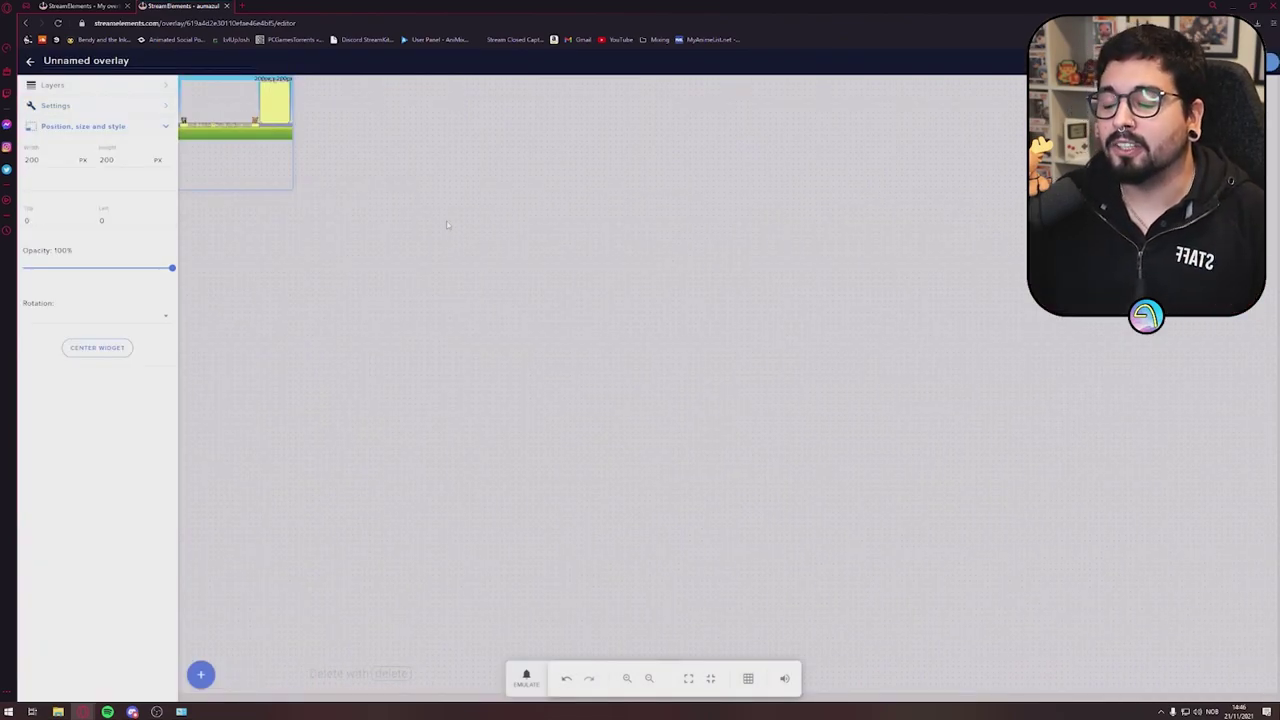
double_click(54, 160)
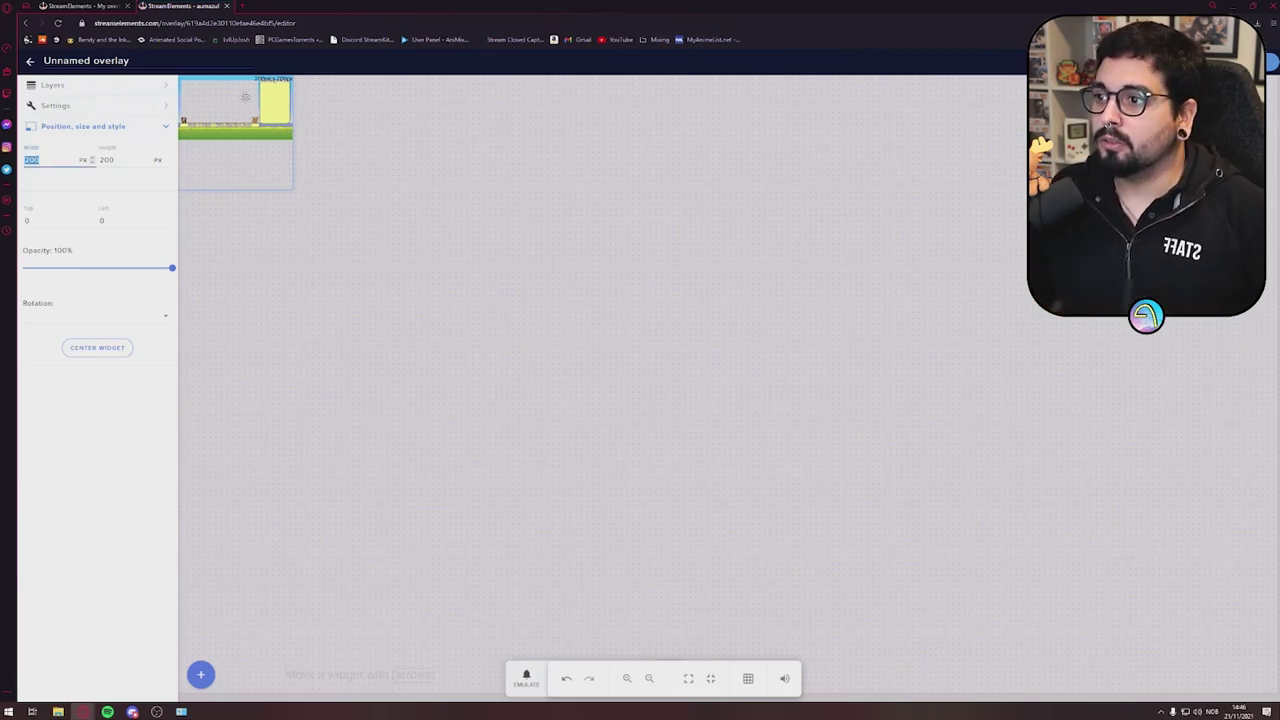
left_click(149, 90)
left_click(140, 174)
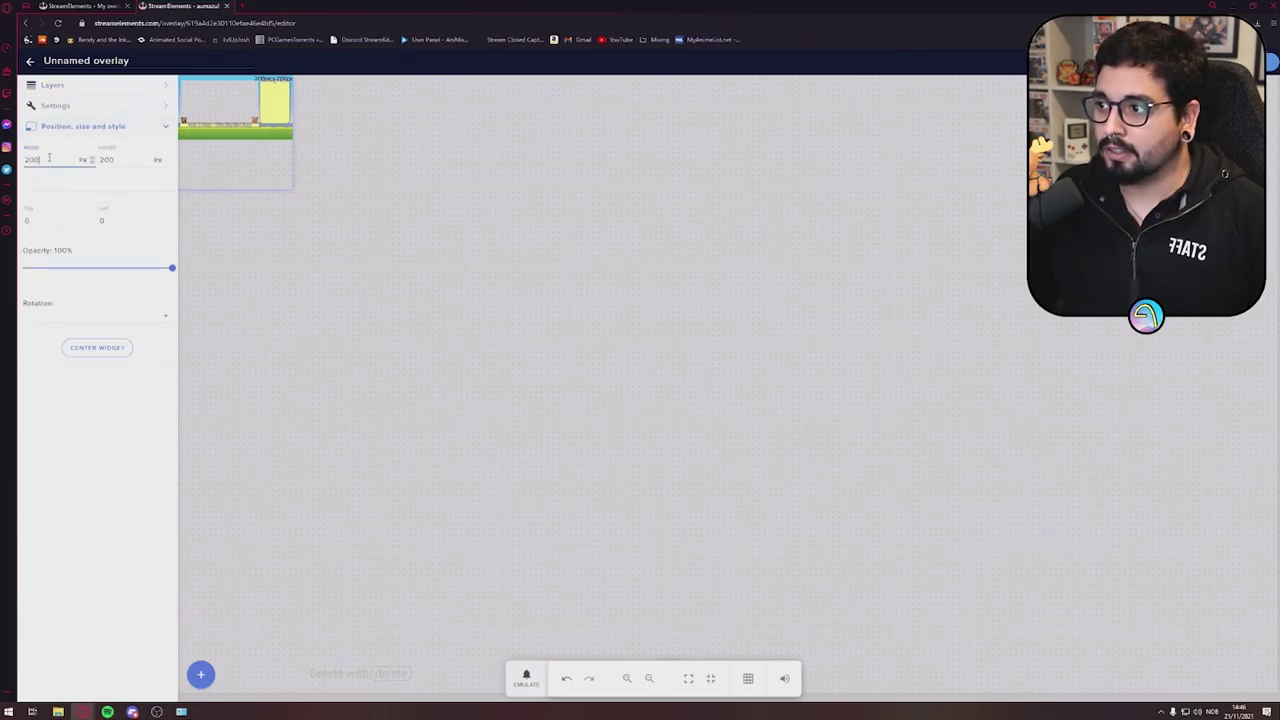
key("BackSpace")
key("BackSpace")
key("BackSpace")
type("190")
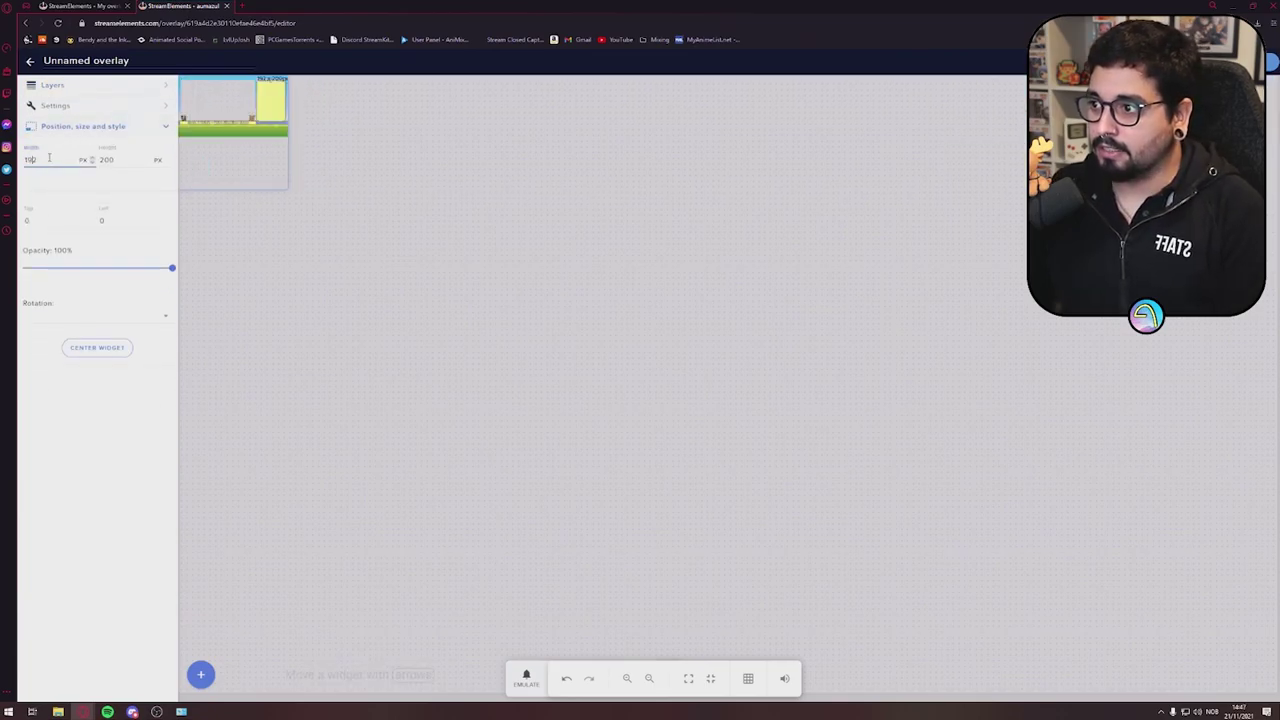
type("0")
key("Tab")
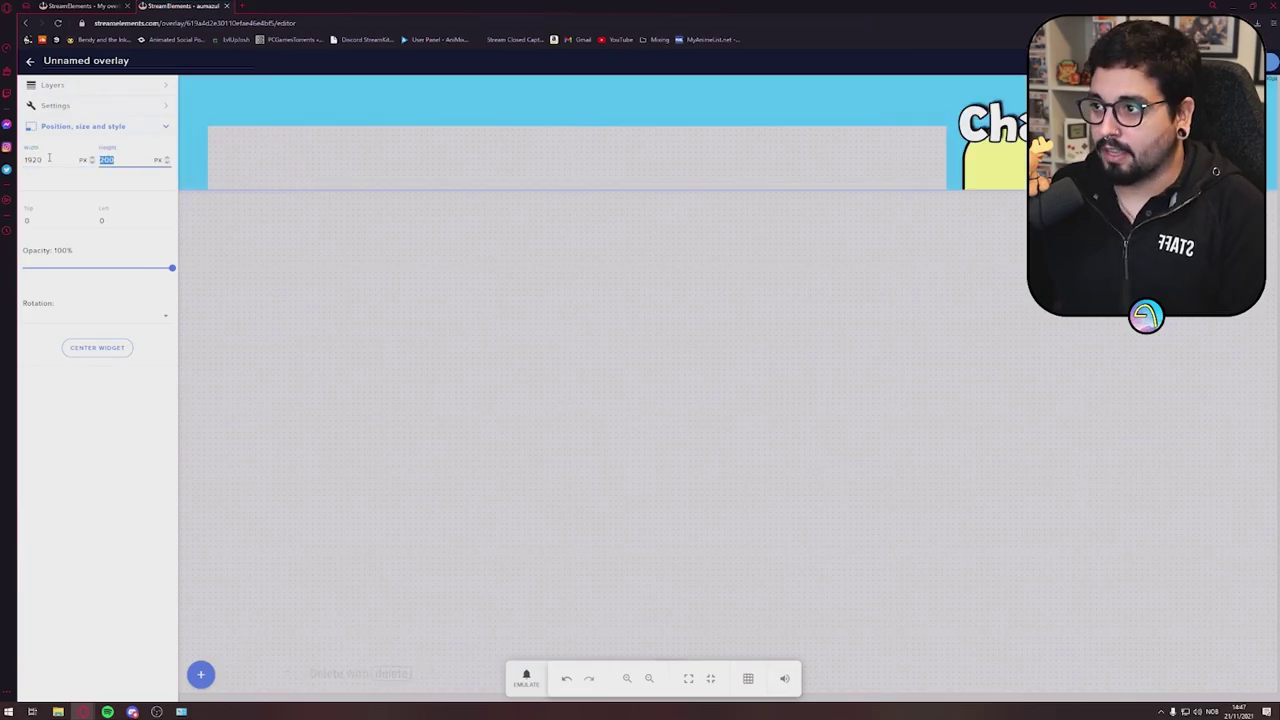
type("1080")
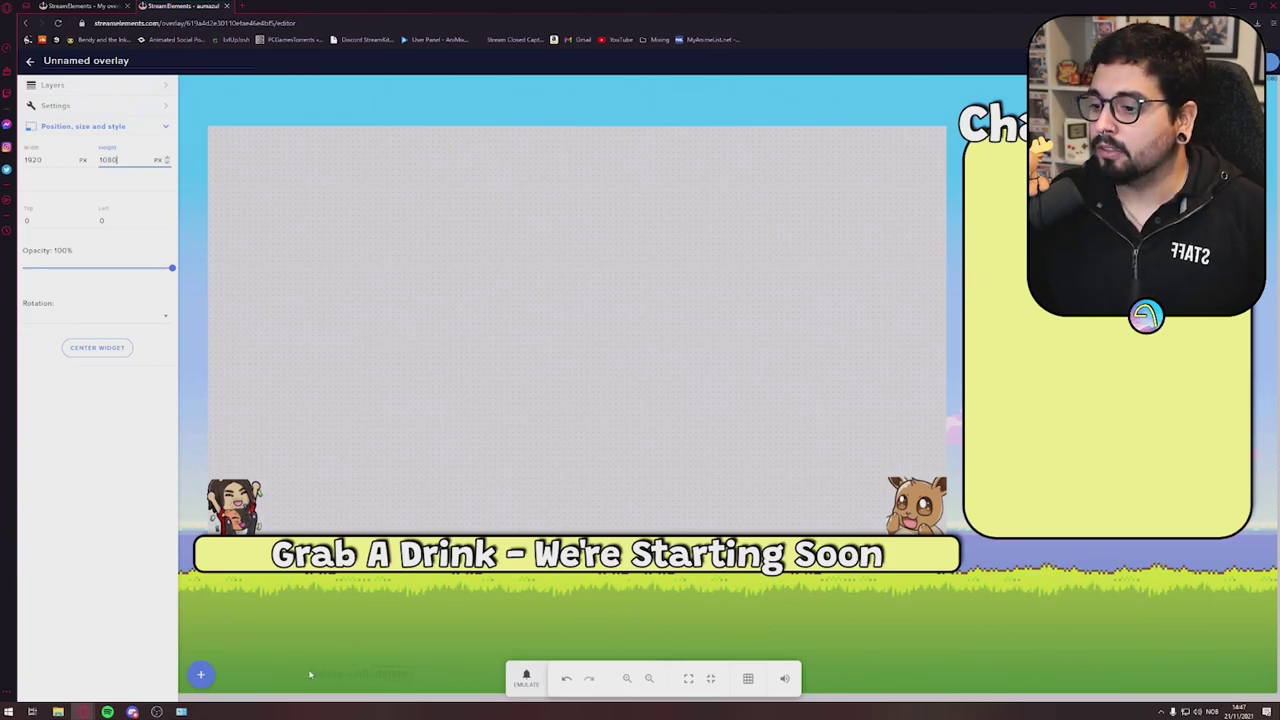
Add the "Your stream's chat" widget from the stream tools to the overlay.
left_click(200, 677)
left_click(834, 337)
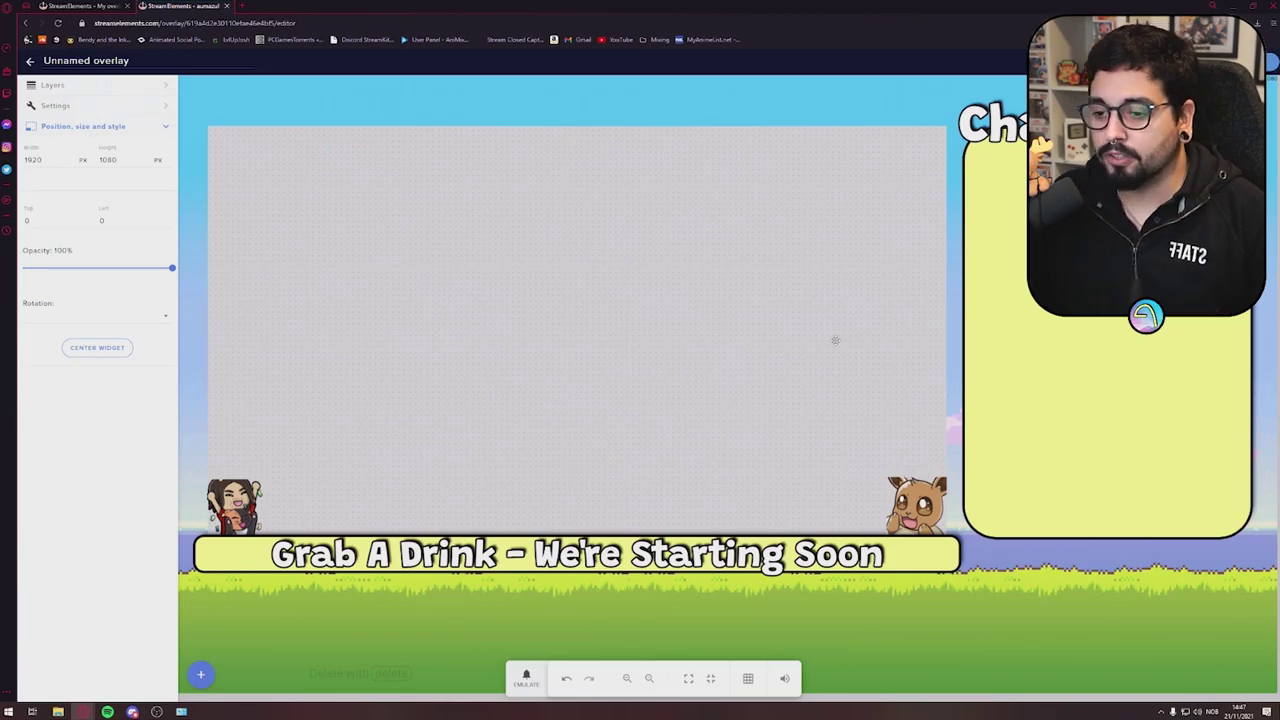
left_click(202, 677)
mouse_move(248, 650)
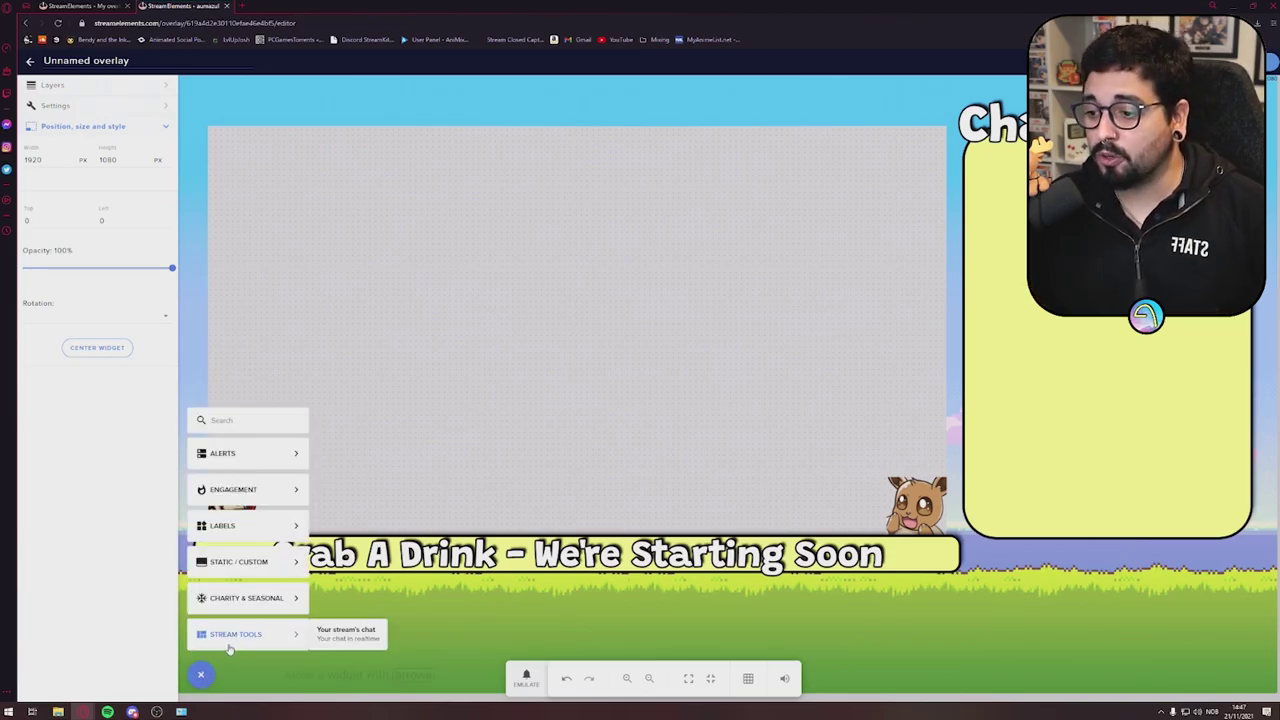
left_click(201, 675)
left_click(201, 676)
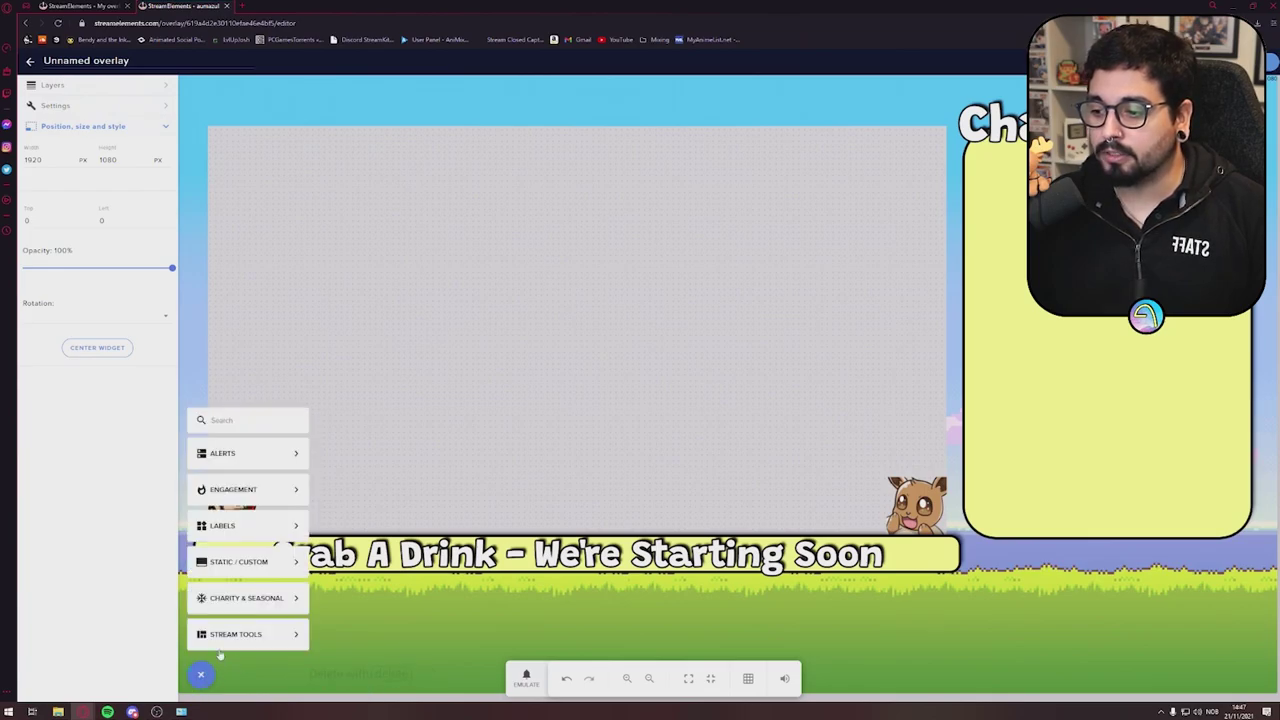
mouse_move(268, 645)
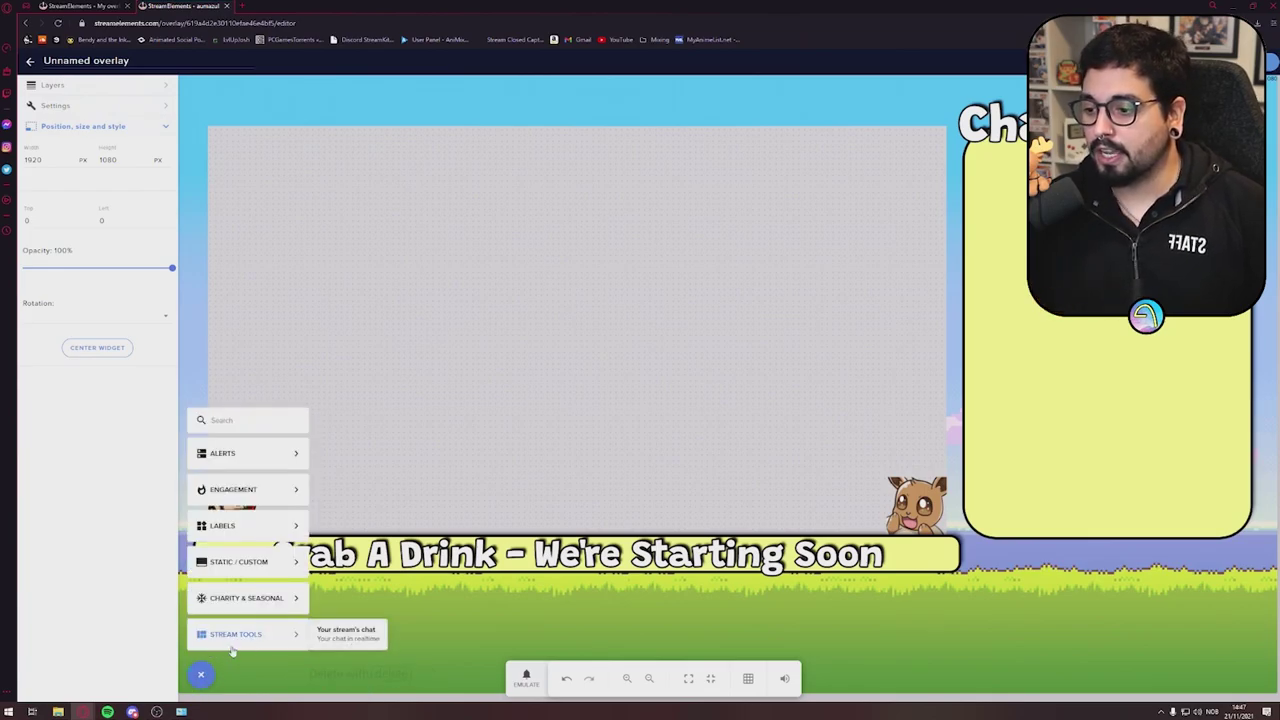
left_click(346, 633)
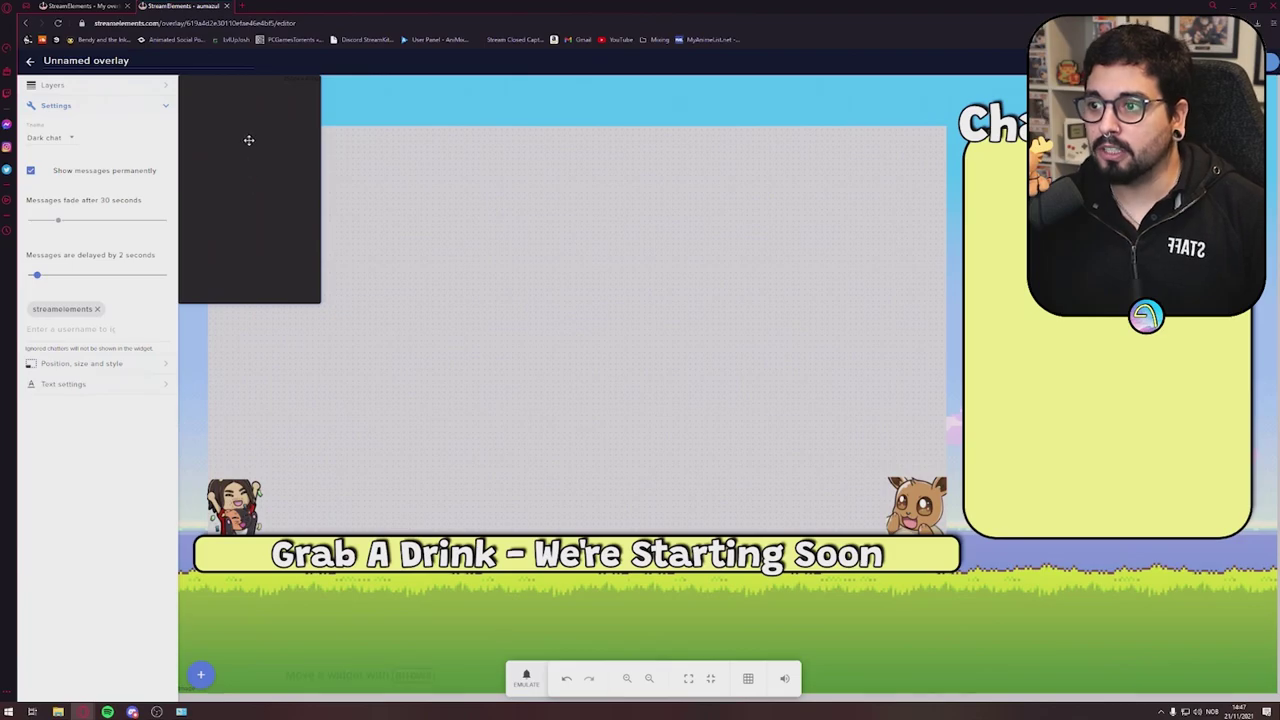
Move the chat widget onto the yellow chat panel of the background image and enlarge it to fill the panel.
left_click_drag(249, 137, 1058, 231)
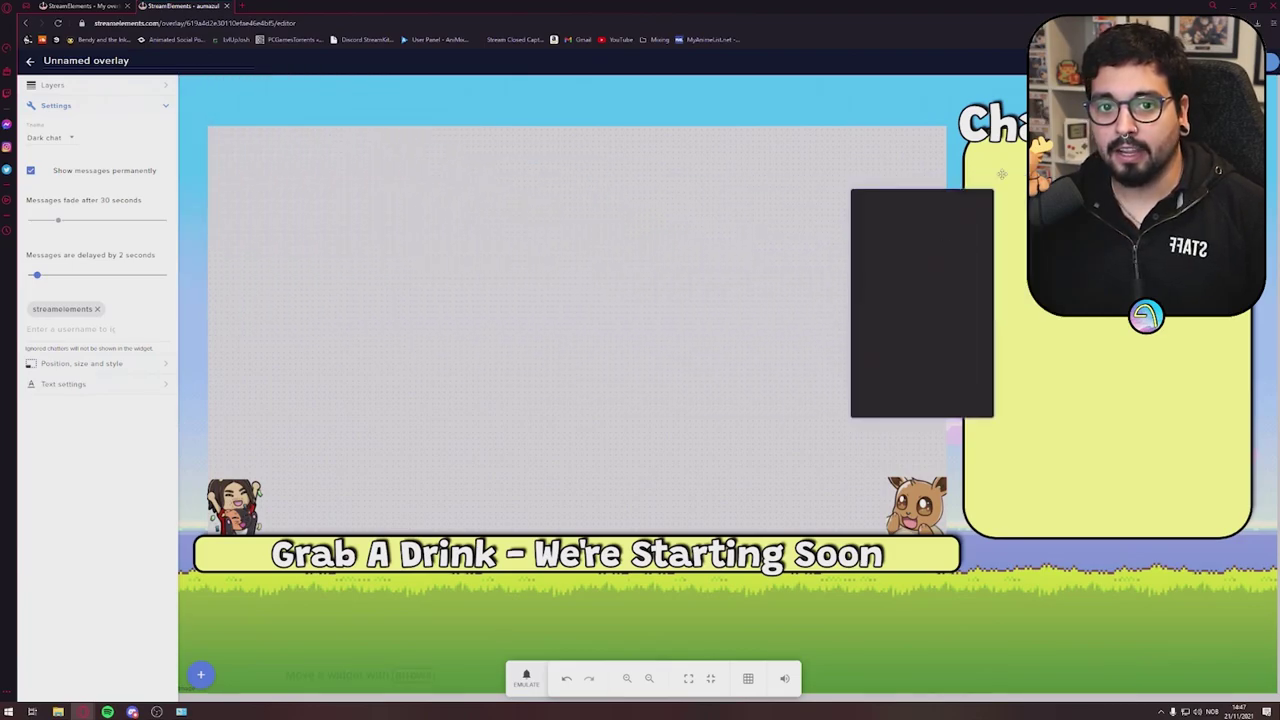
left_click_drag(878, 304, 1003, 274)
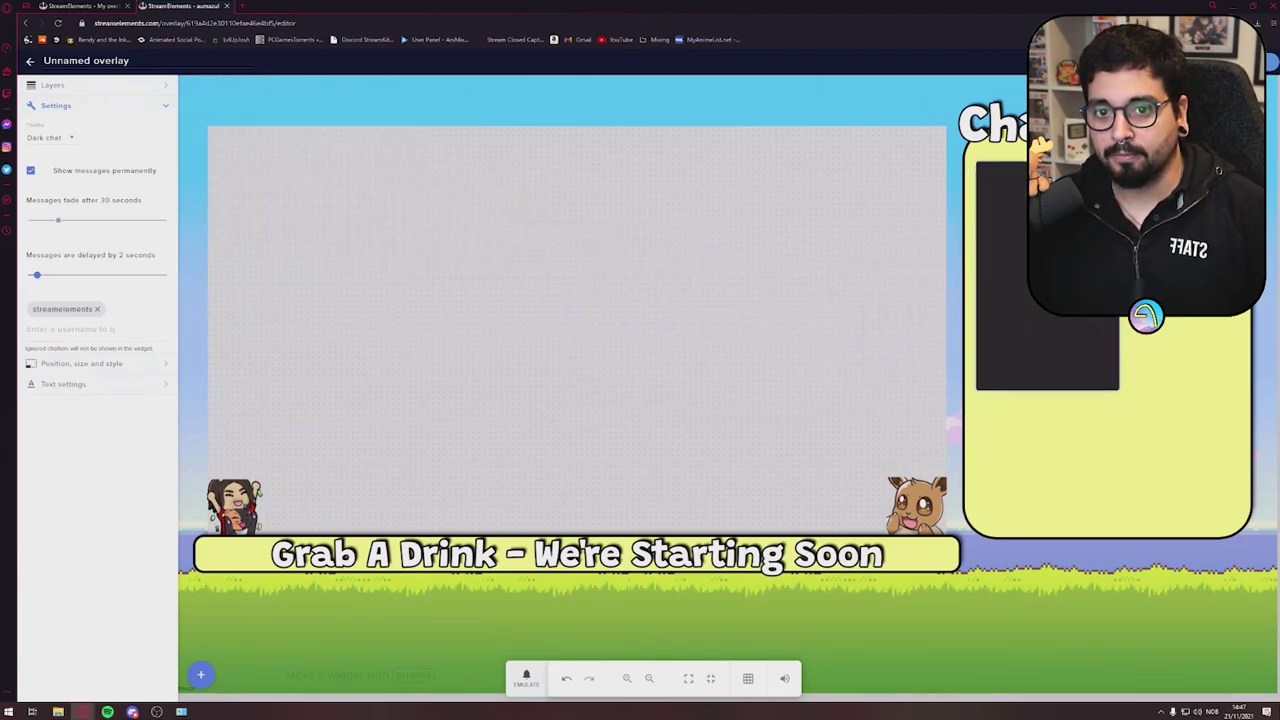
left_click_drag(1117, 386, 1237, 529)
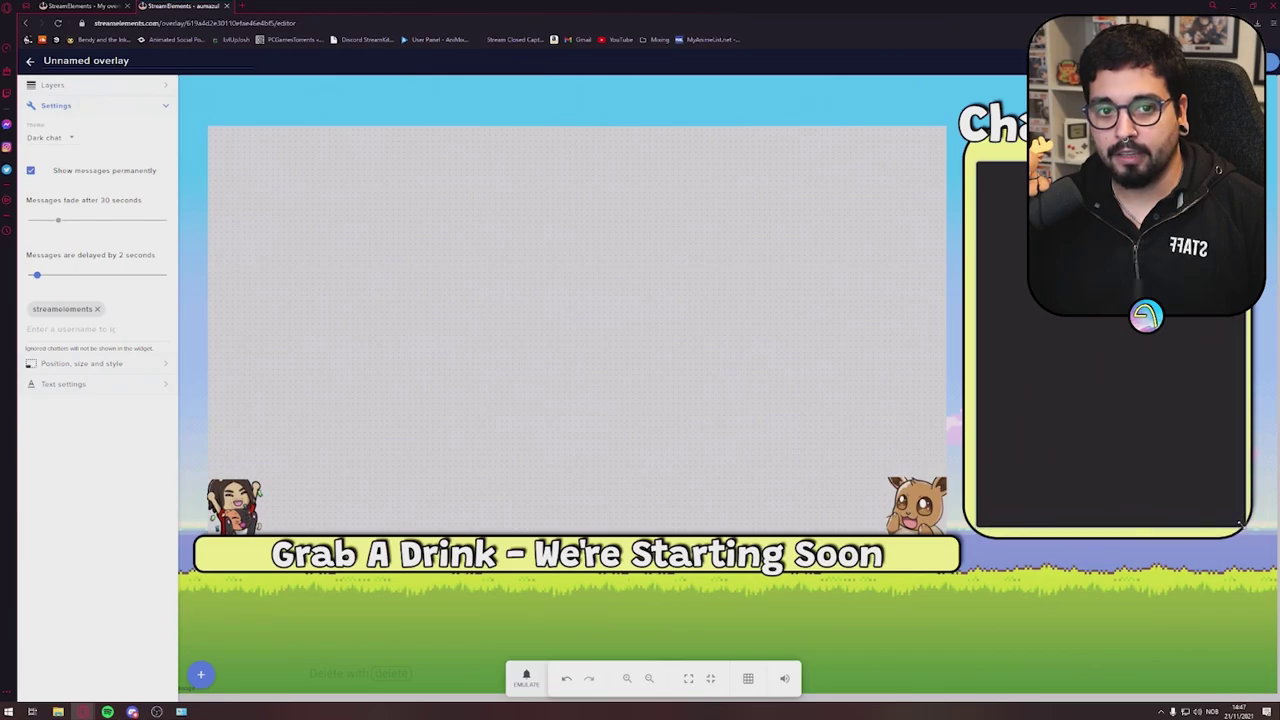
left_click_drag(1167, 444, 1167, 438)
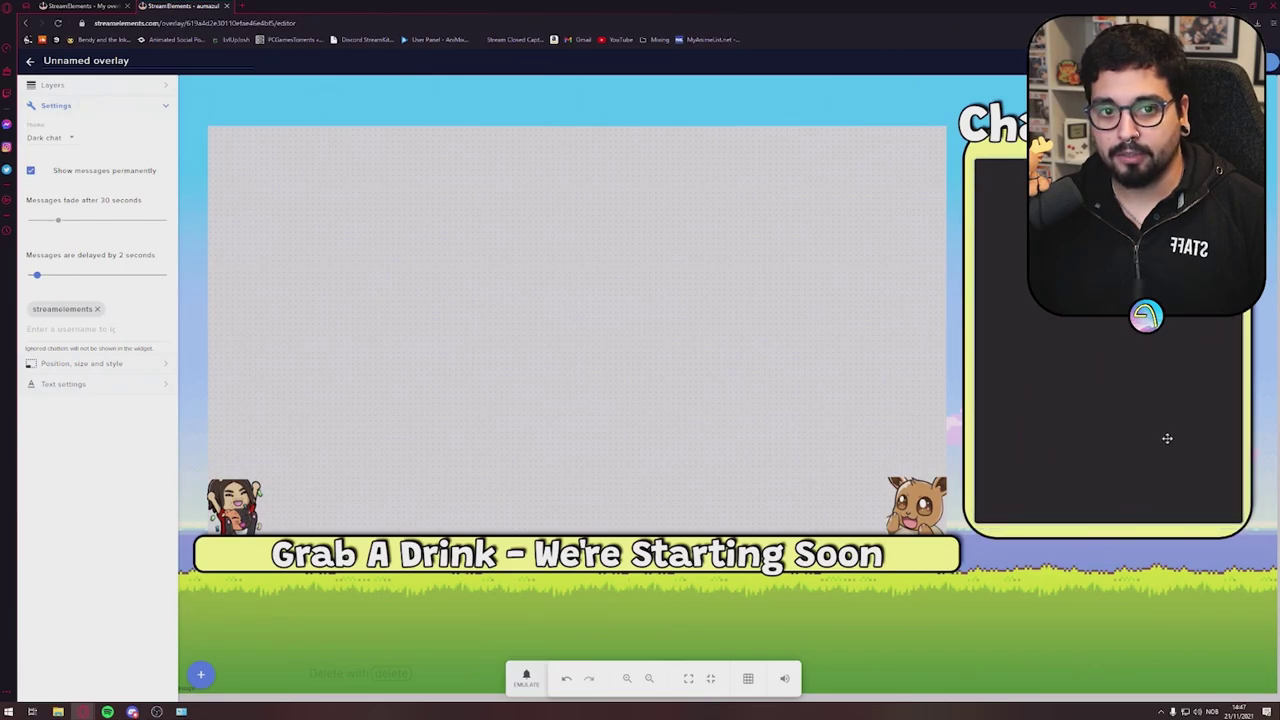
Preview the Checker and White chat themes and set the chat widget's theme to Custom.
left_click(63, 140)
left_click(60, 166)
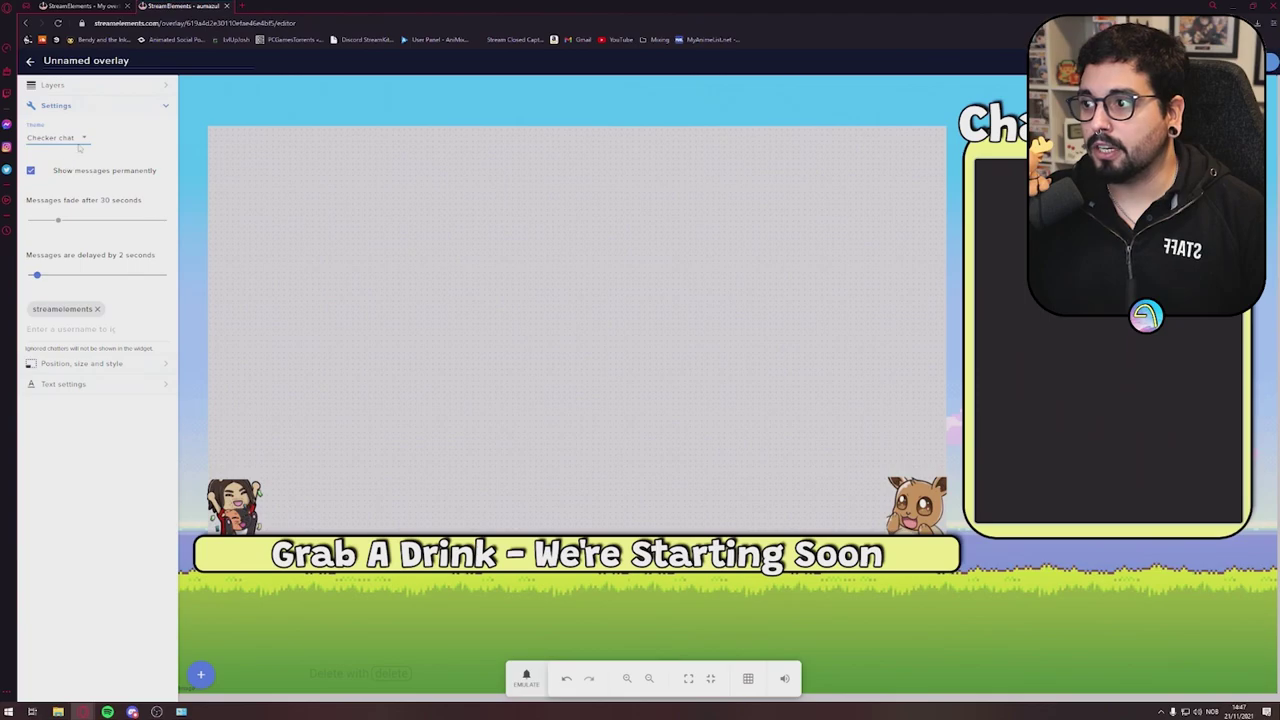
left_click(84, 141)
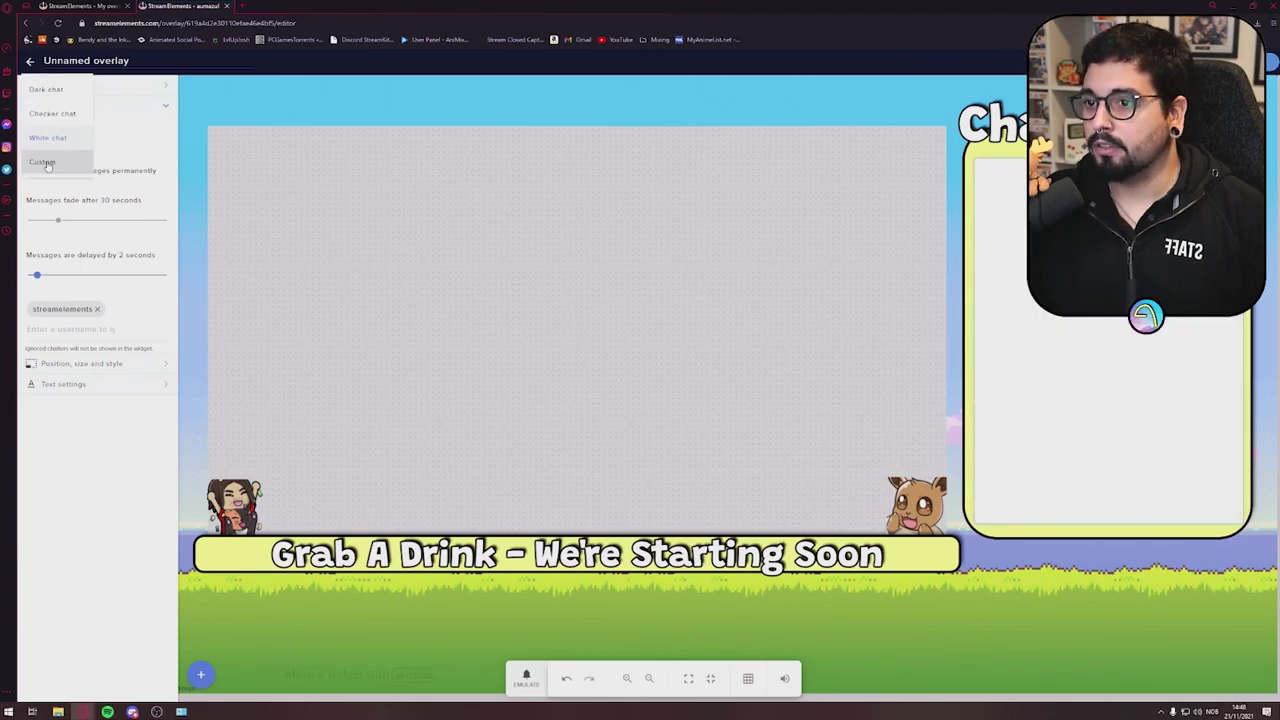
left_click(86, 158)
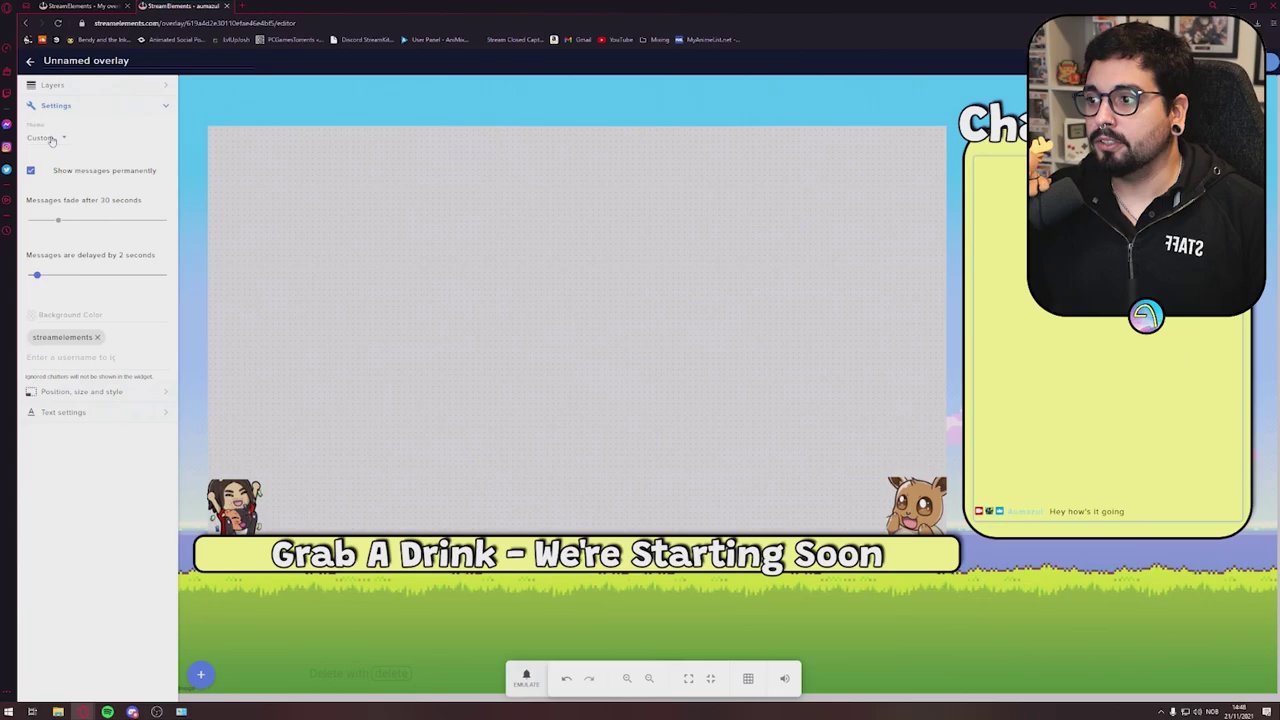
left_click(33, 316)
left_click_drag(655, 365, 568, 314)
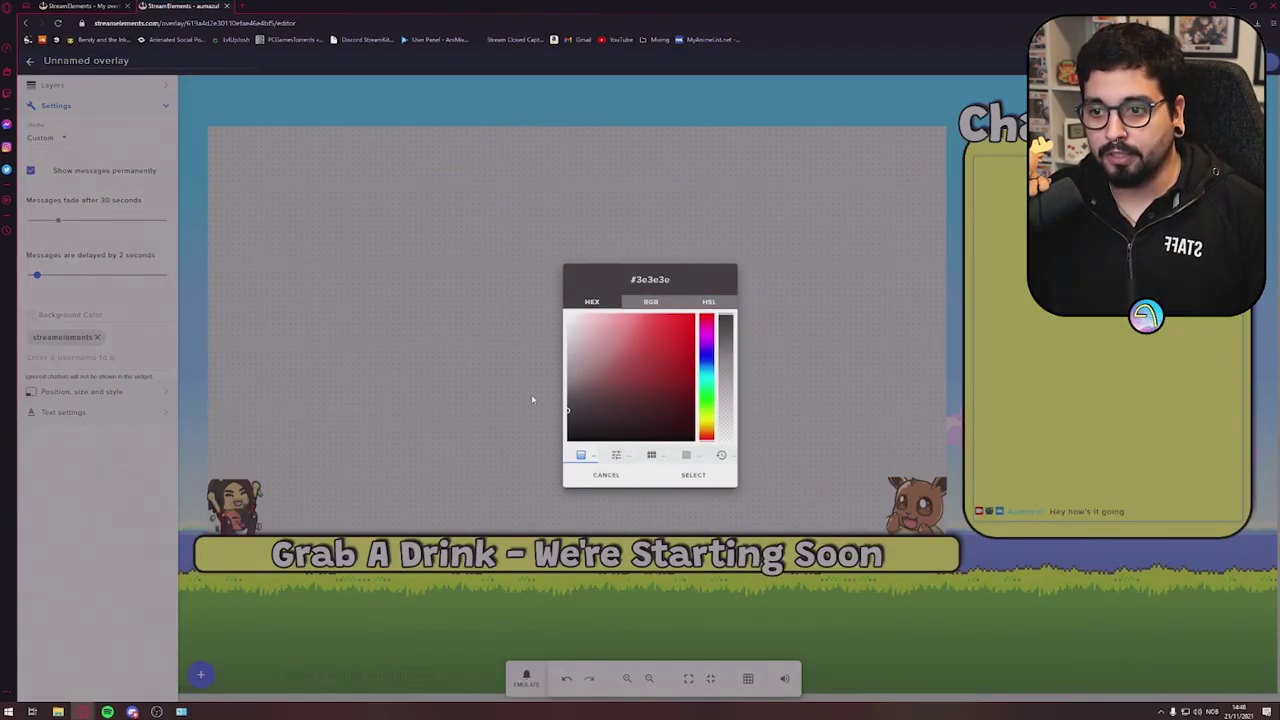
left_click_drag(706, 432, 706, 342)
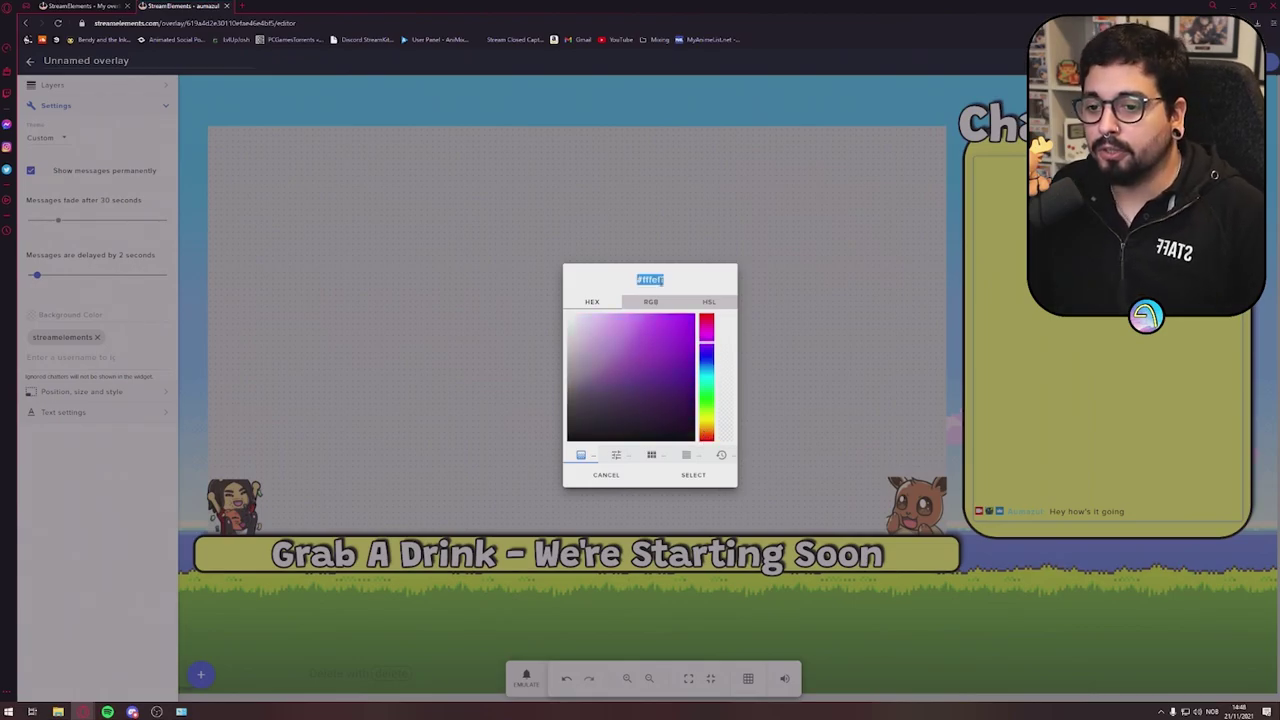
left_click(605, 476)
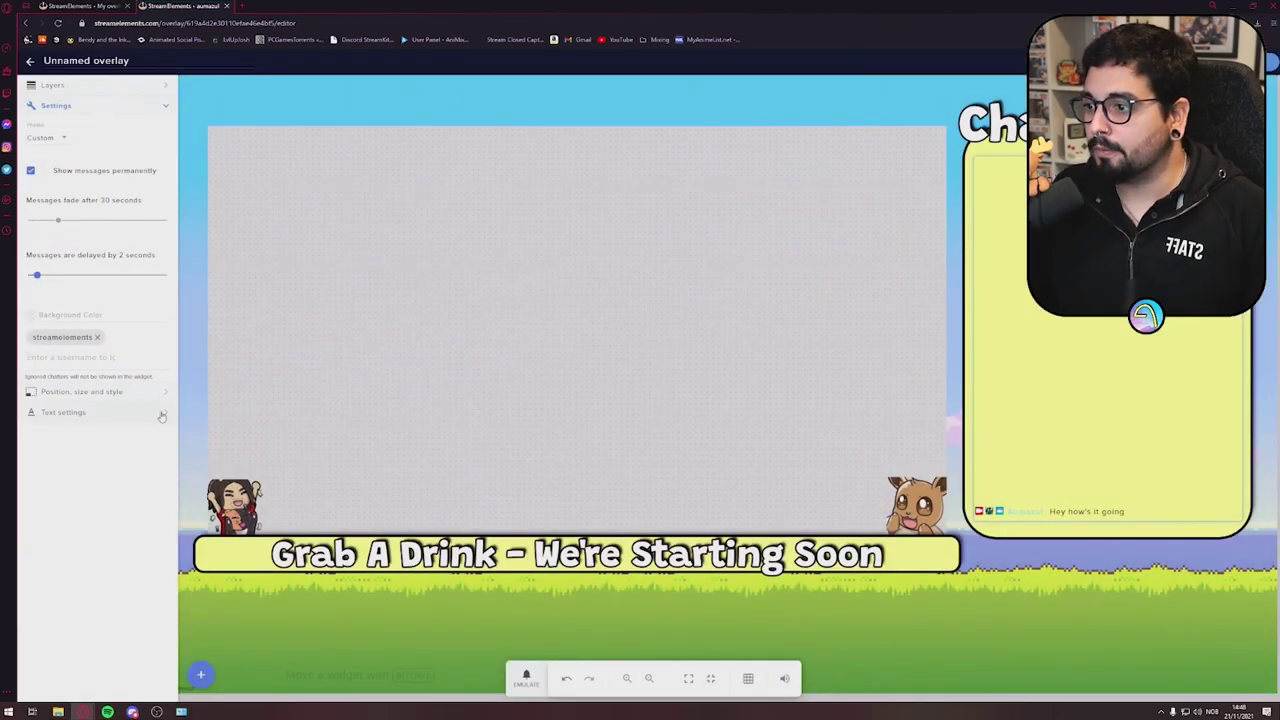
Open the chat widget's text settings and look through the available fonts.
left_click(86, 412)
left_click(60, 205)
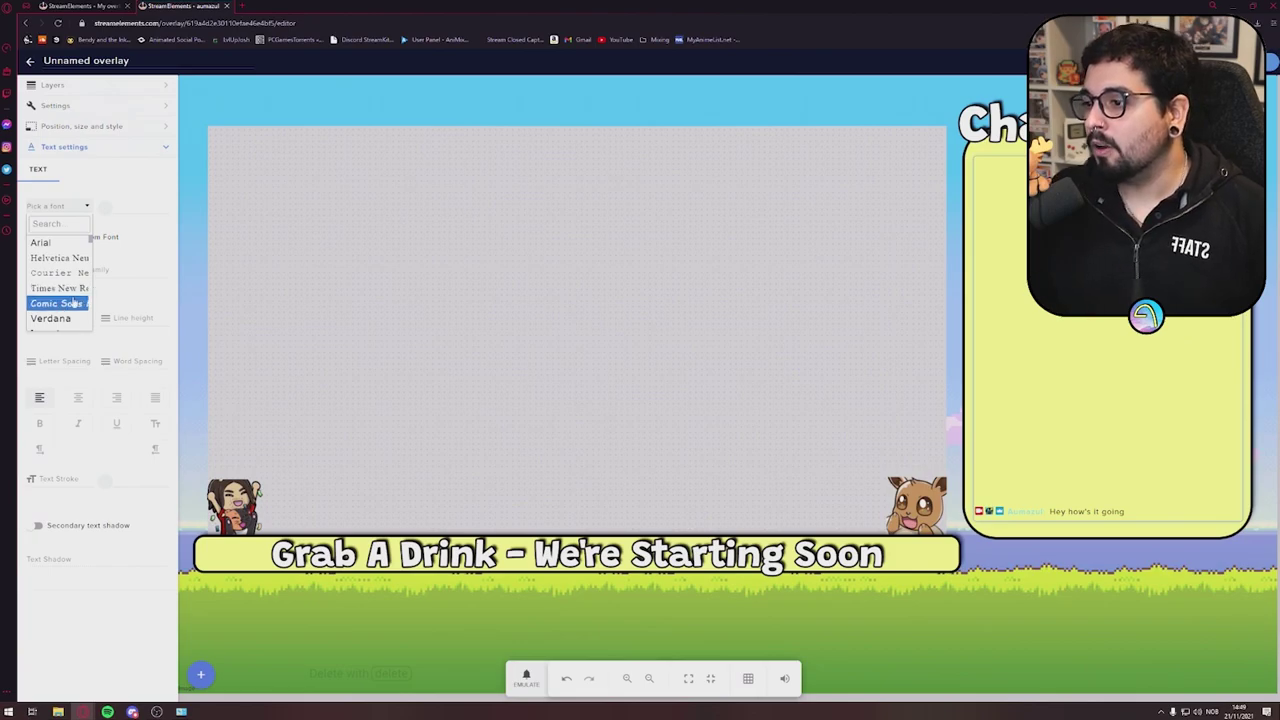
left_click(145, 200)
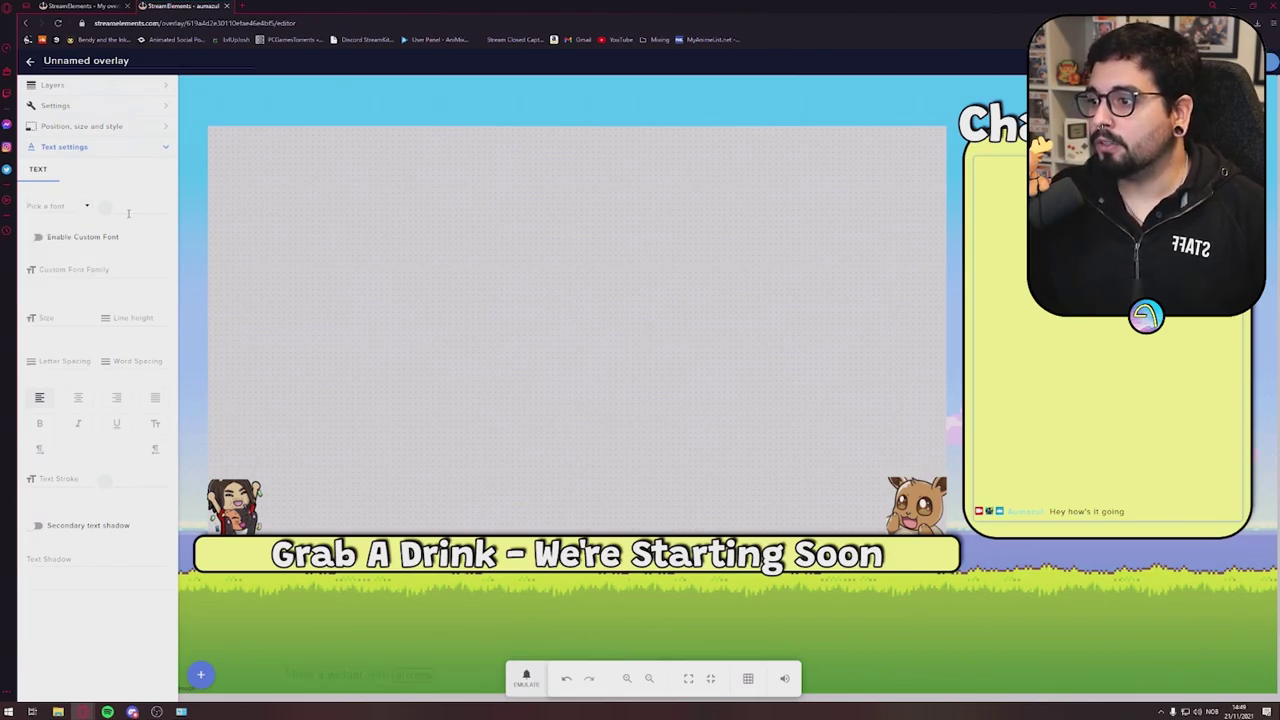
left_click(36, 237)
left_click(94, 272)
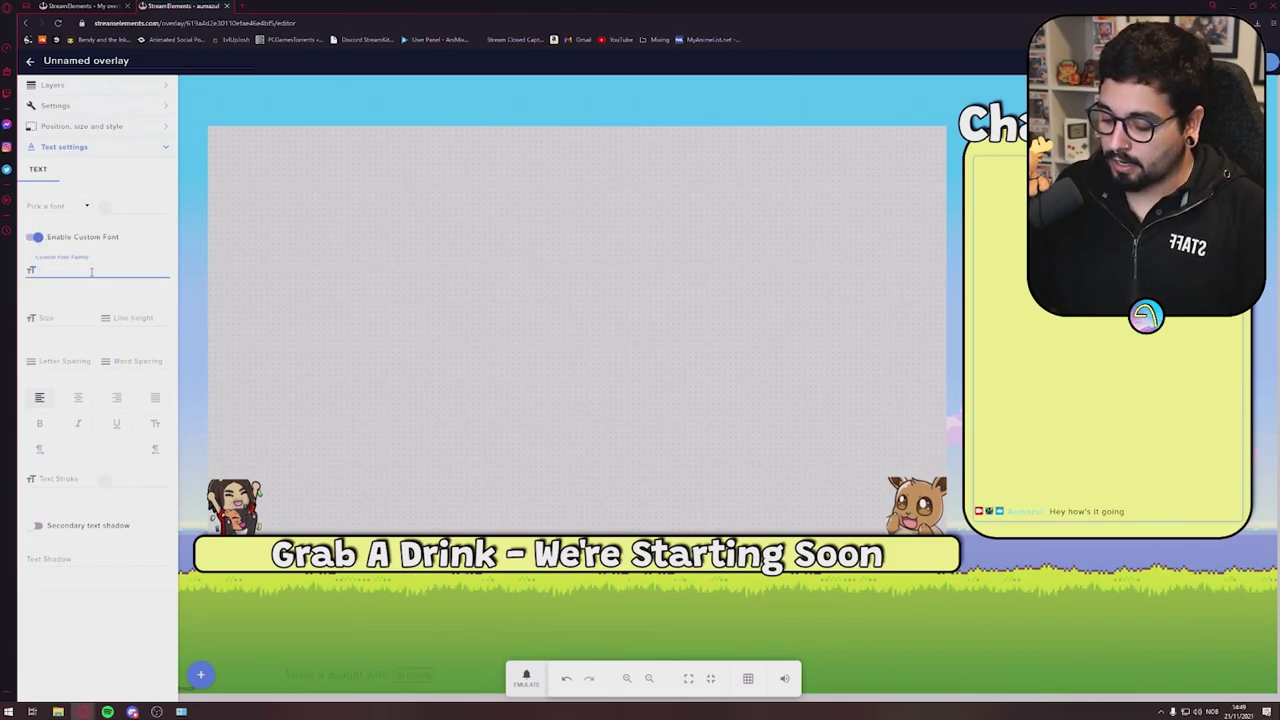
type("Grandstander")
key("ctrl+a")
key("BackSpace")
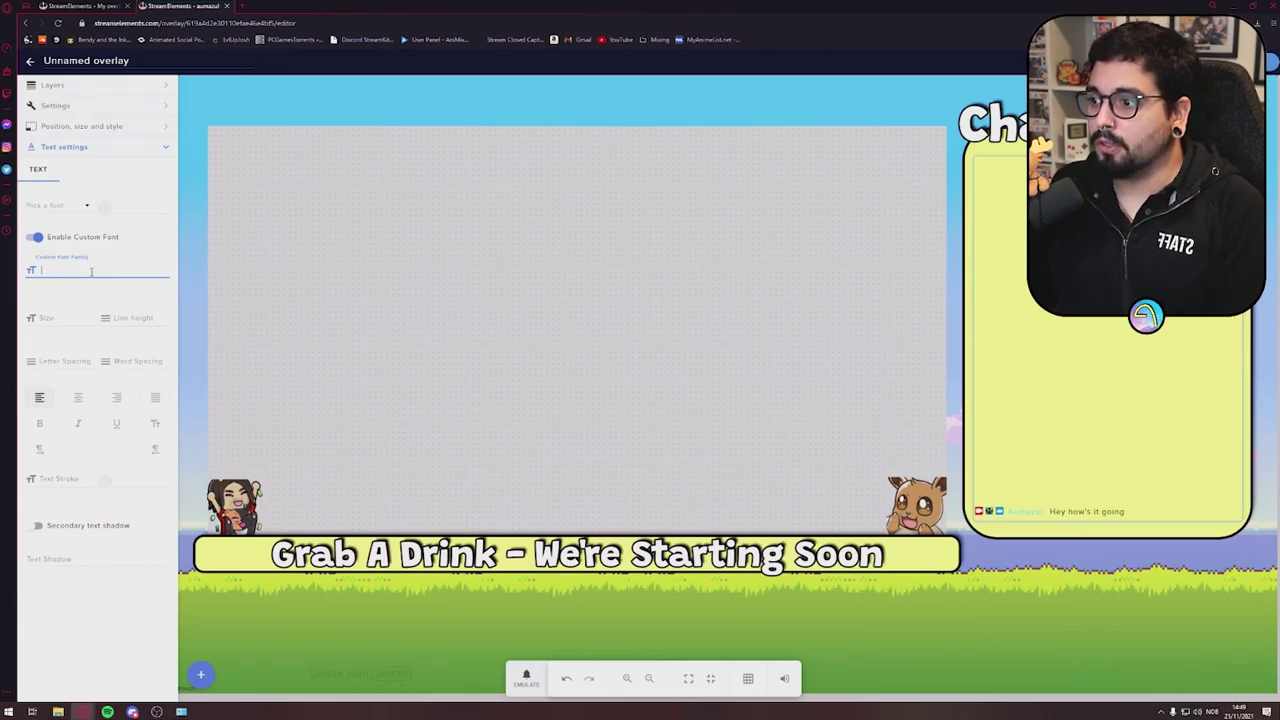
left_click(37, 238)
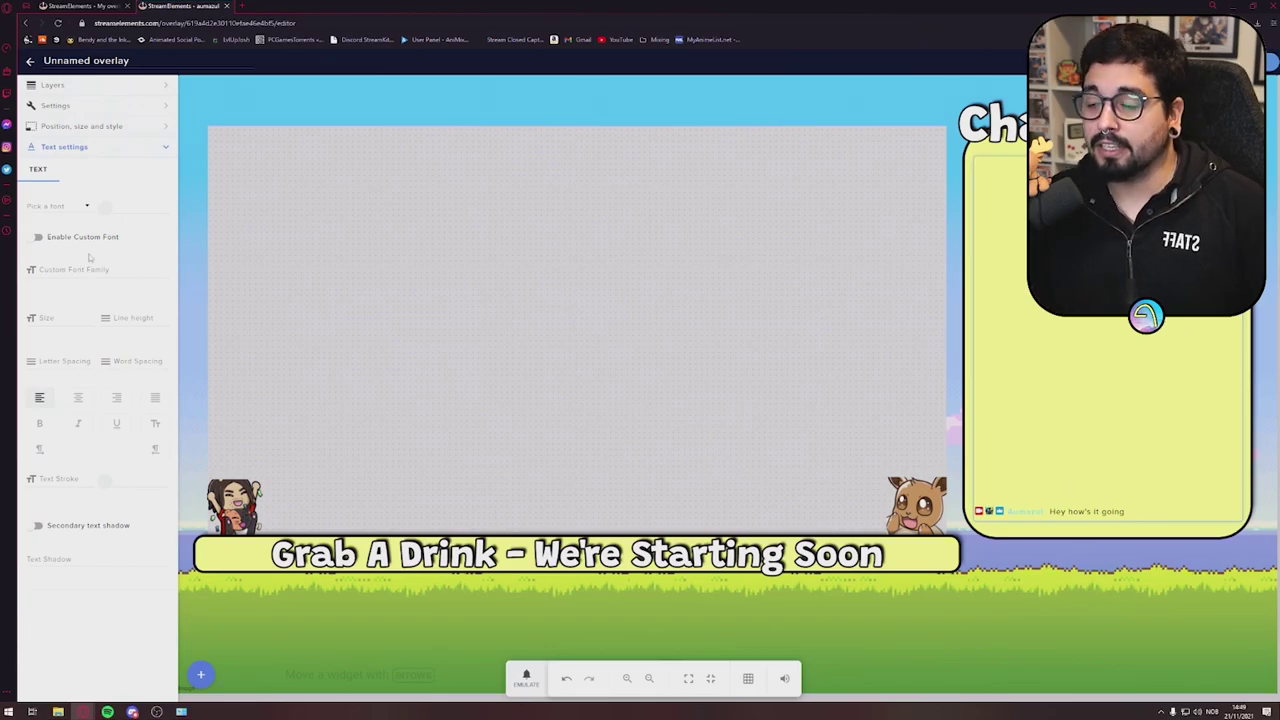
Set the chat text's font to Grandstander and its size to 25.
left_click(73, 206)
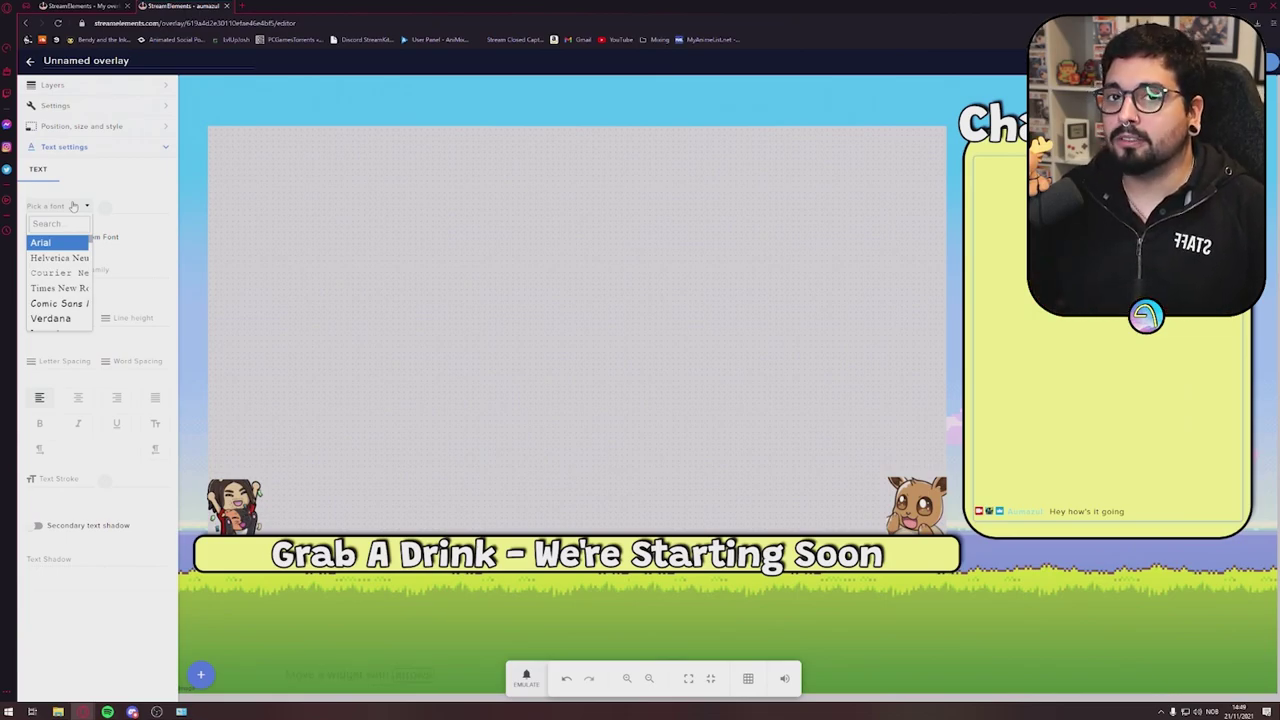
left_click(64, 223)
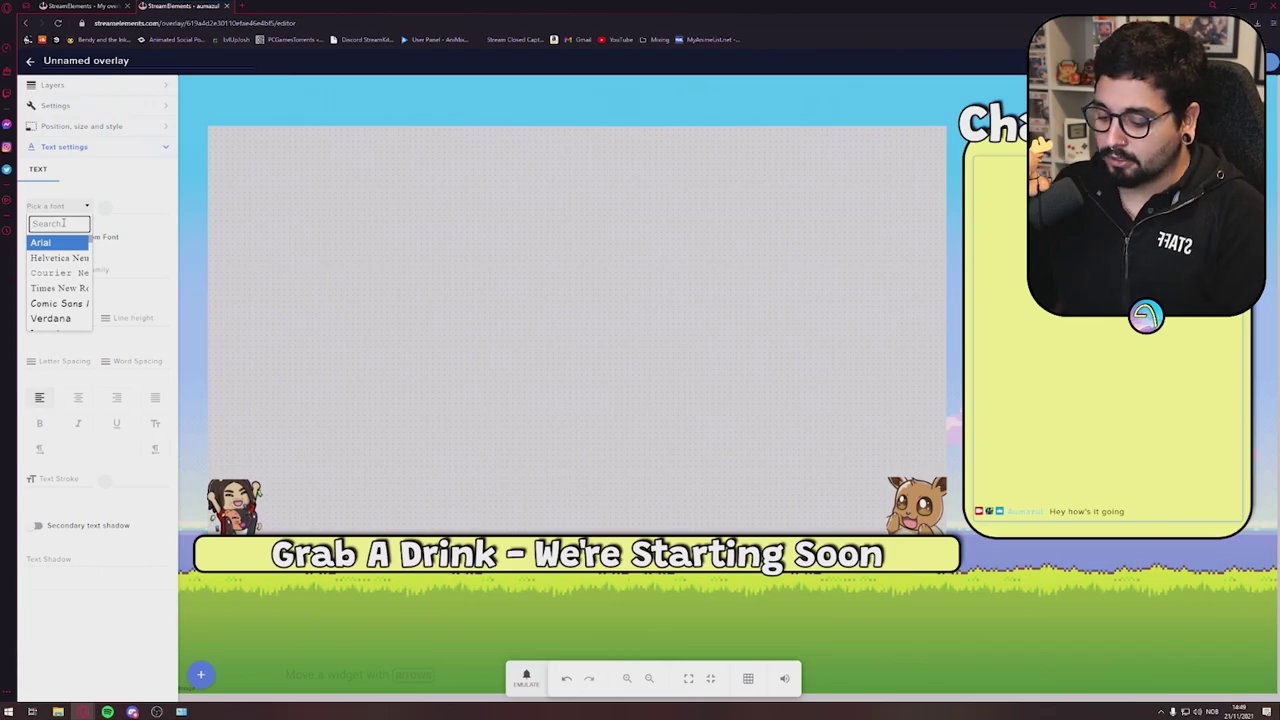
type("grand")
left_click(59, 250)
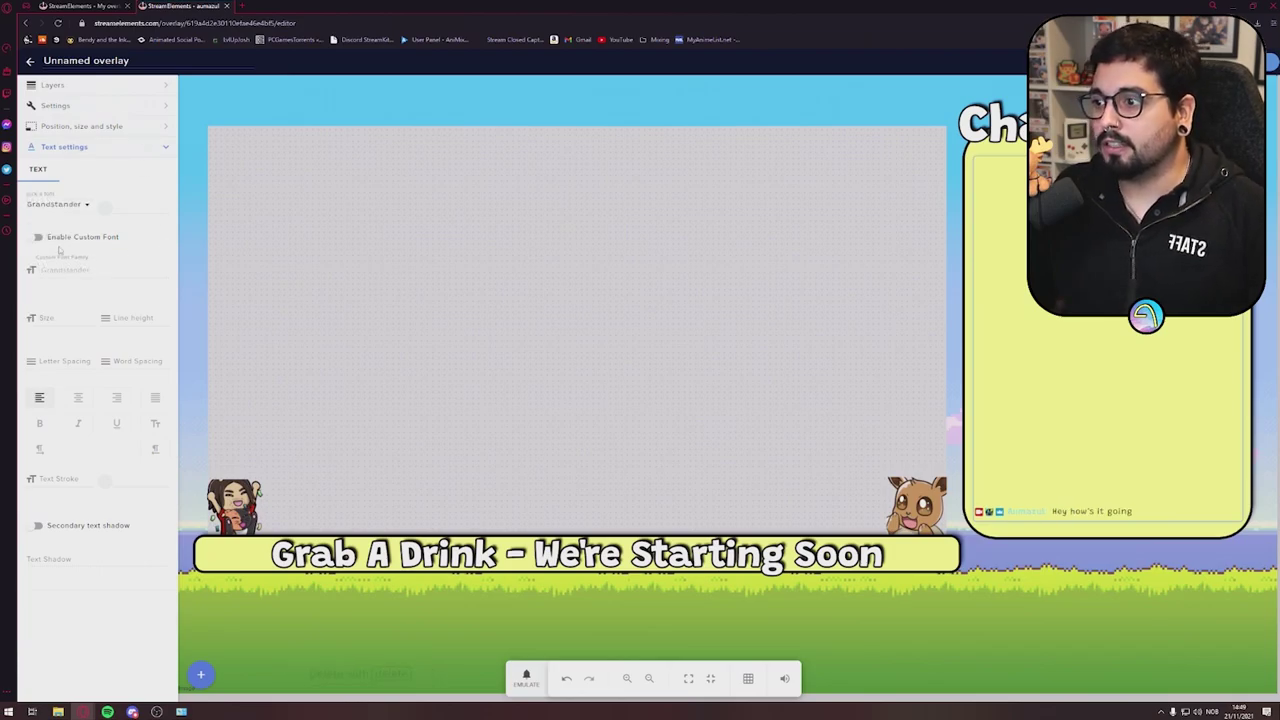
left_click(81, 330)
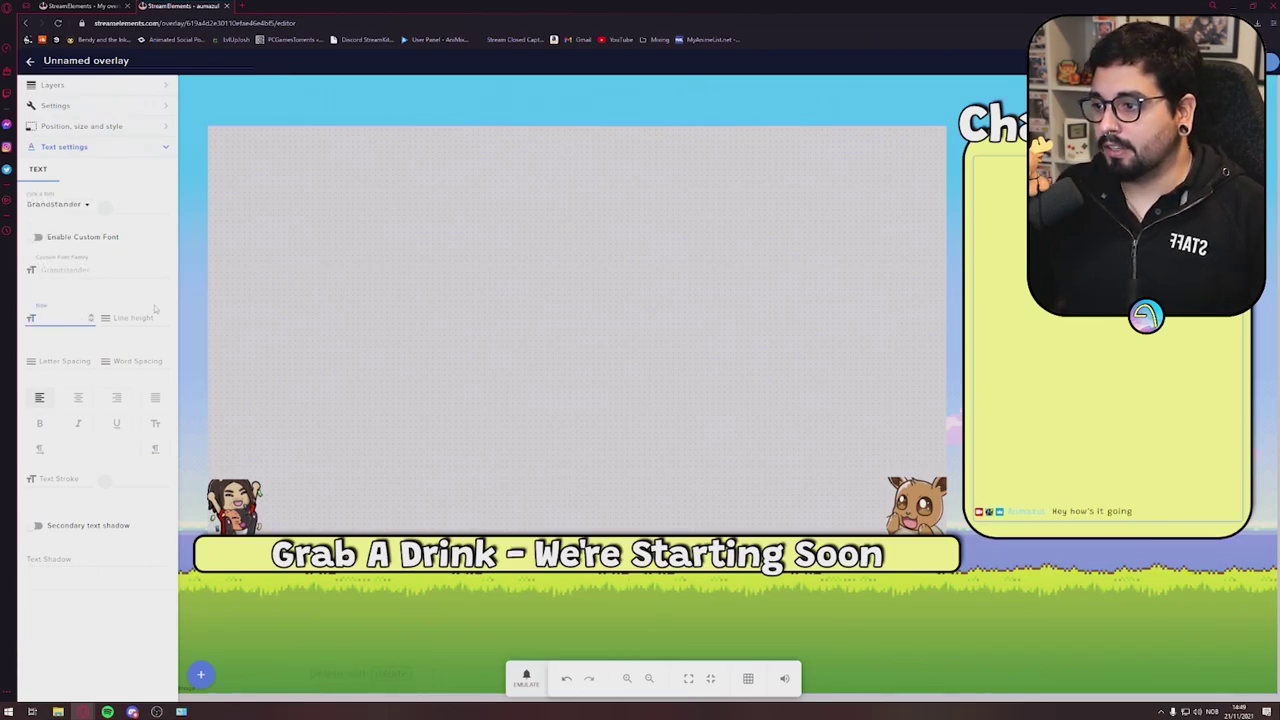
type("25")
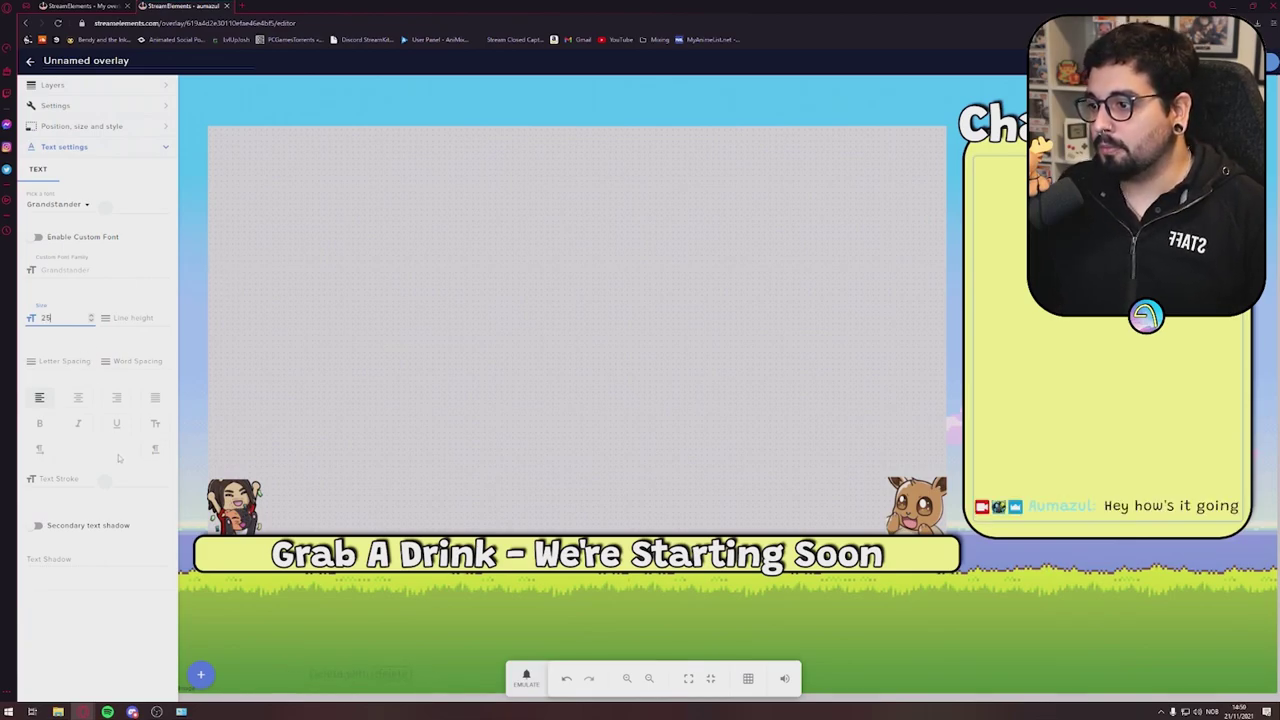
Enable the secondary text shadow for the chat and make the chat text white.
left_click(40, 525)
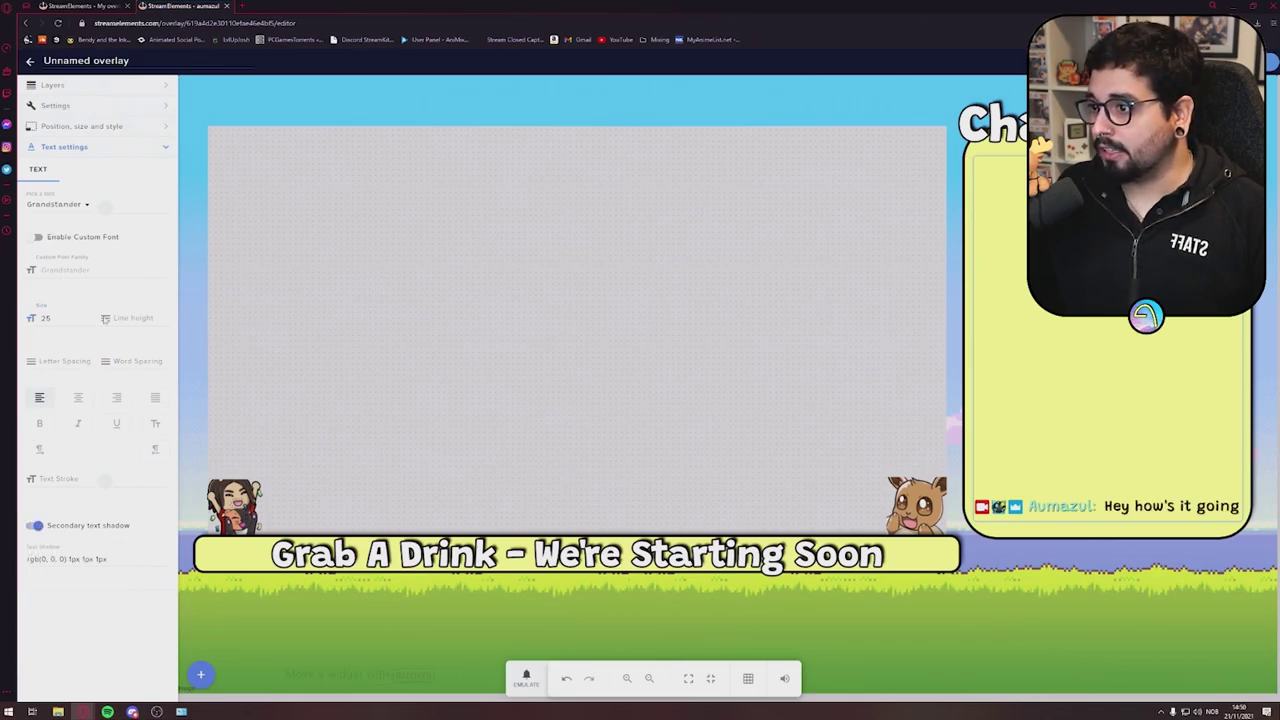
left_click(108, 212)
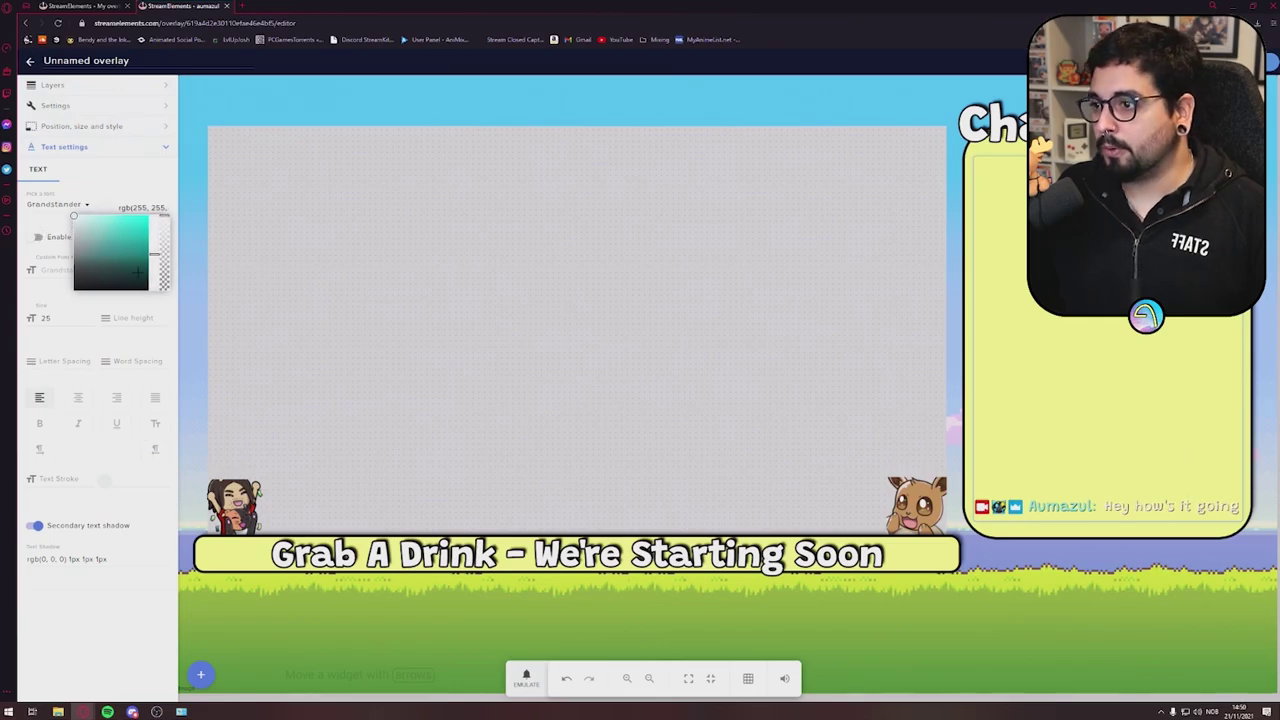
left_click(36, 180)
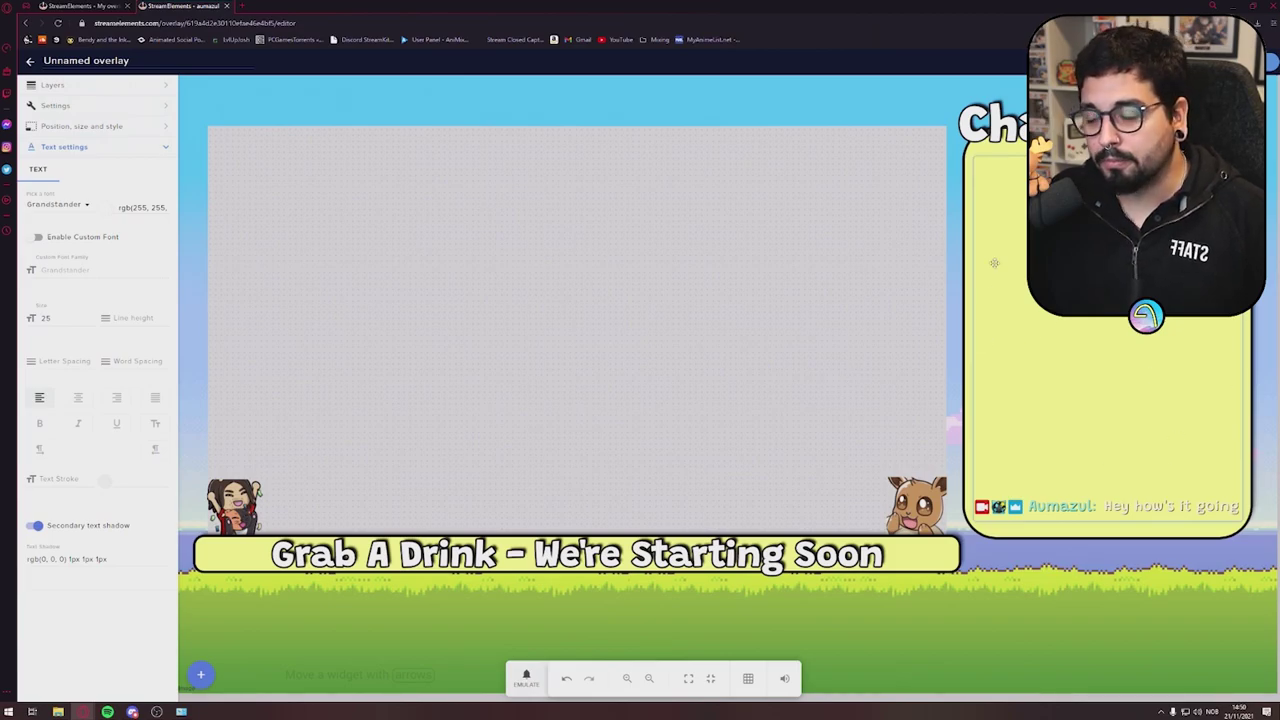
Set the chat's text shadow to rgb(0, 0, 0) 2px 2px 2px.
double_click(73, 559)
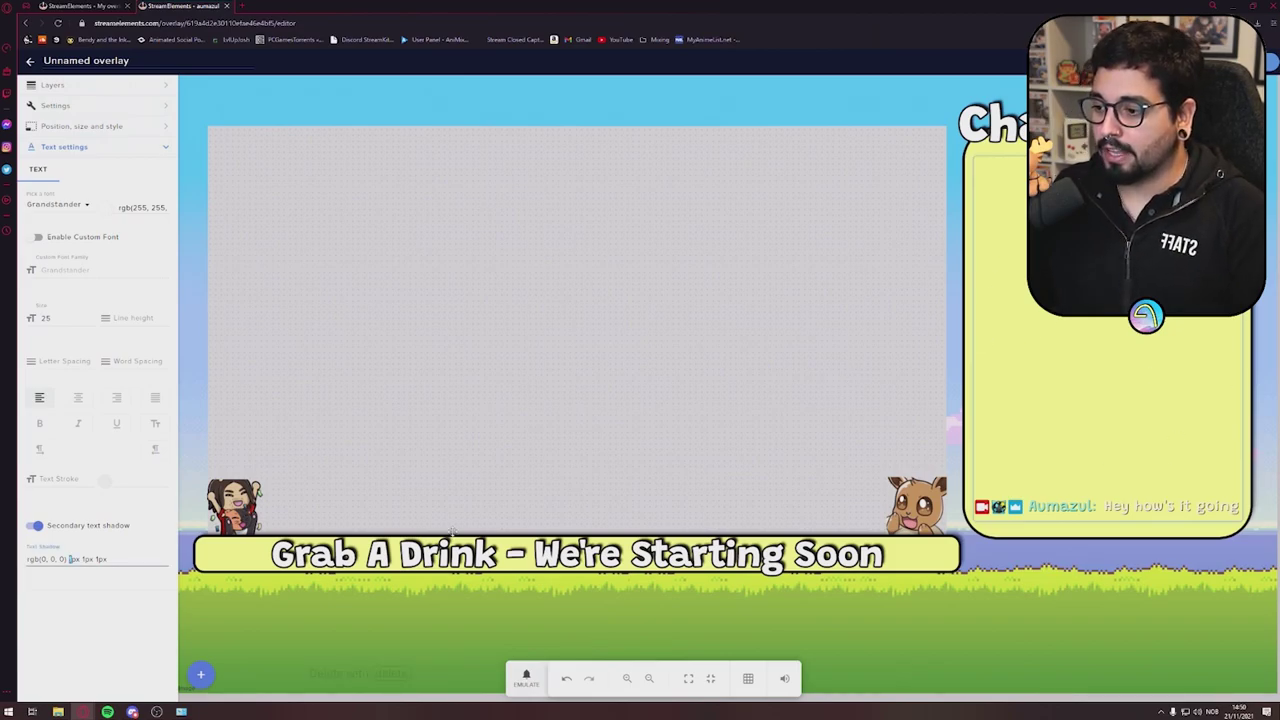
type("2")
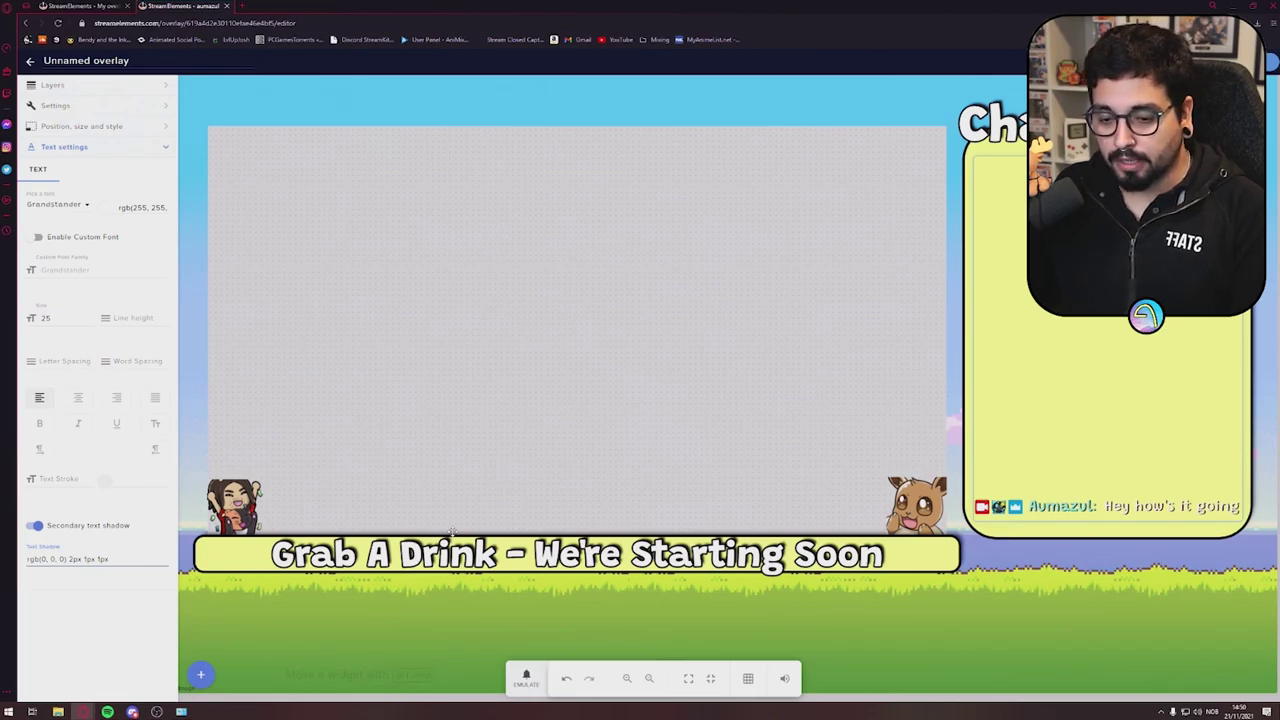
key("shift+Left")
type("2")
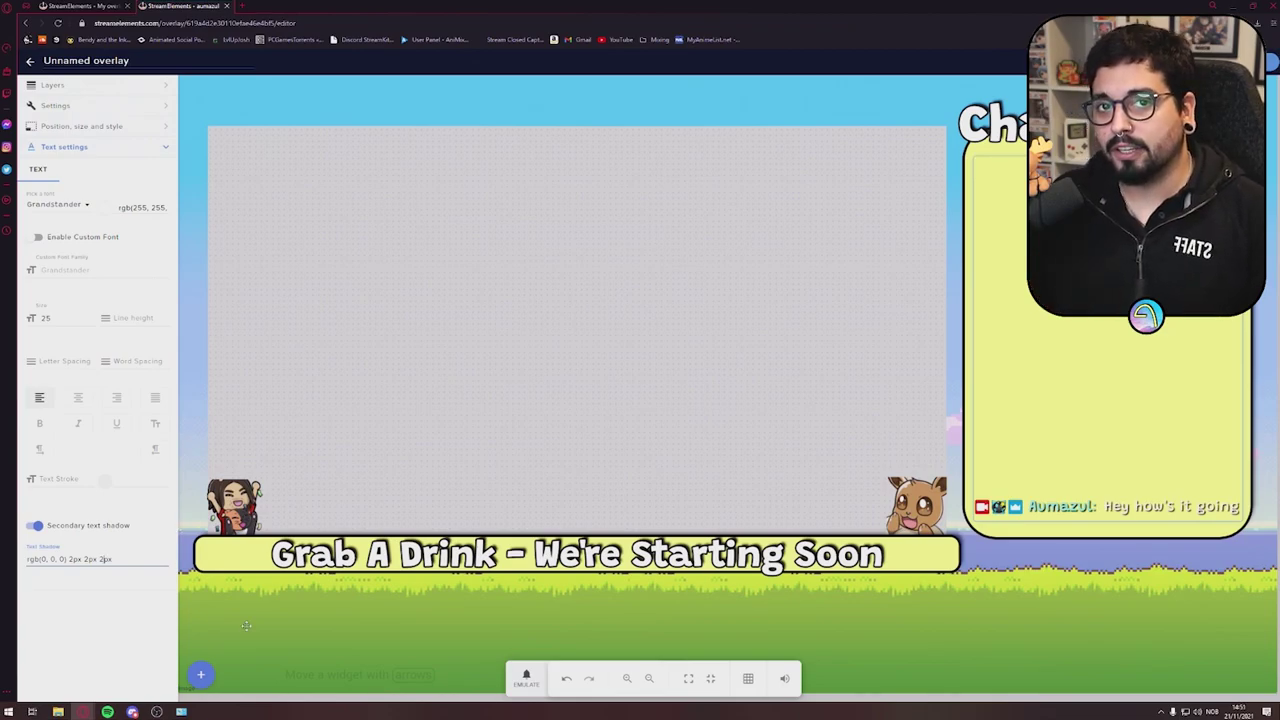
Add an AlertBox widget from the alerts category and place it over the upper middle of the overlay's empty screen area.
left_click(200, 675)
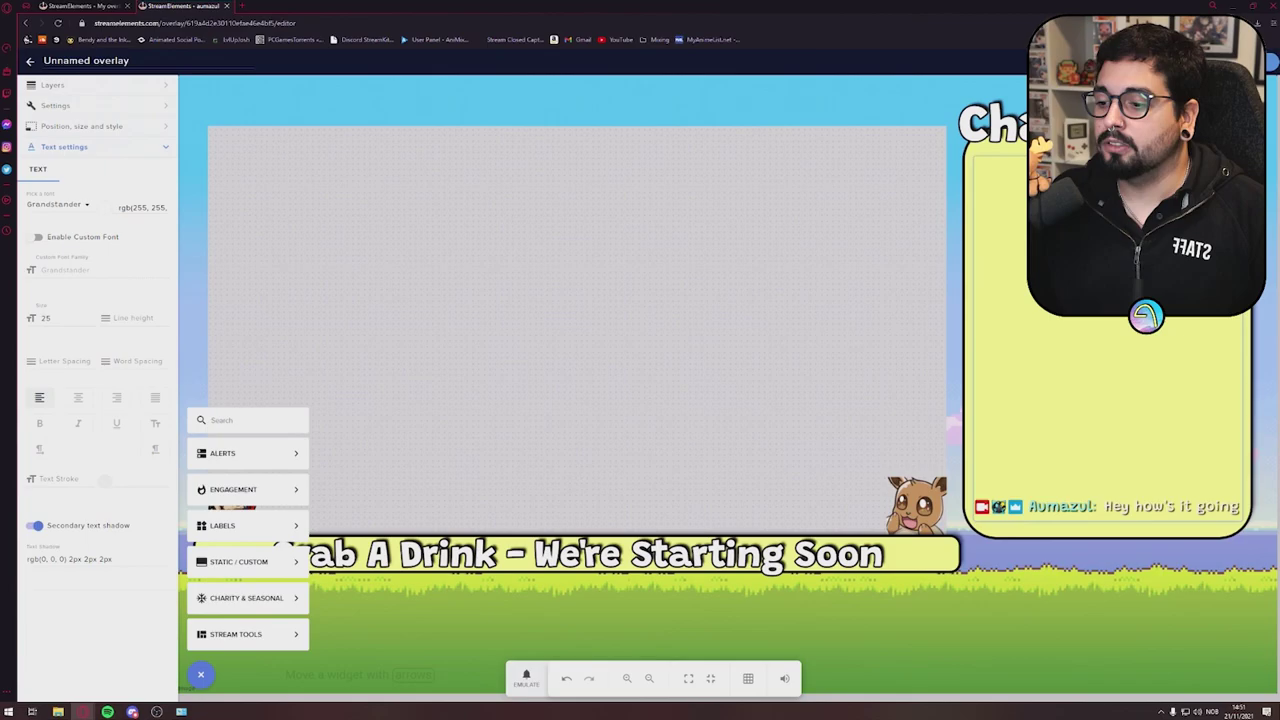
left_click(203, 676)
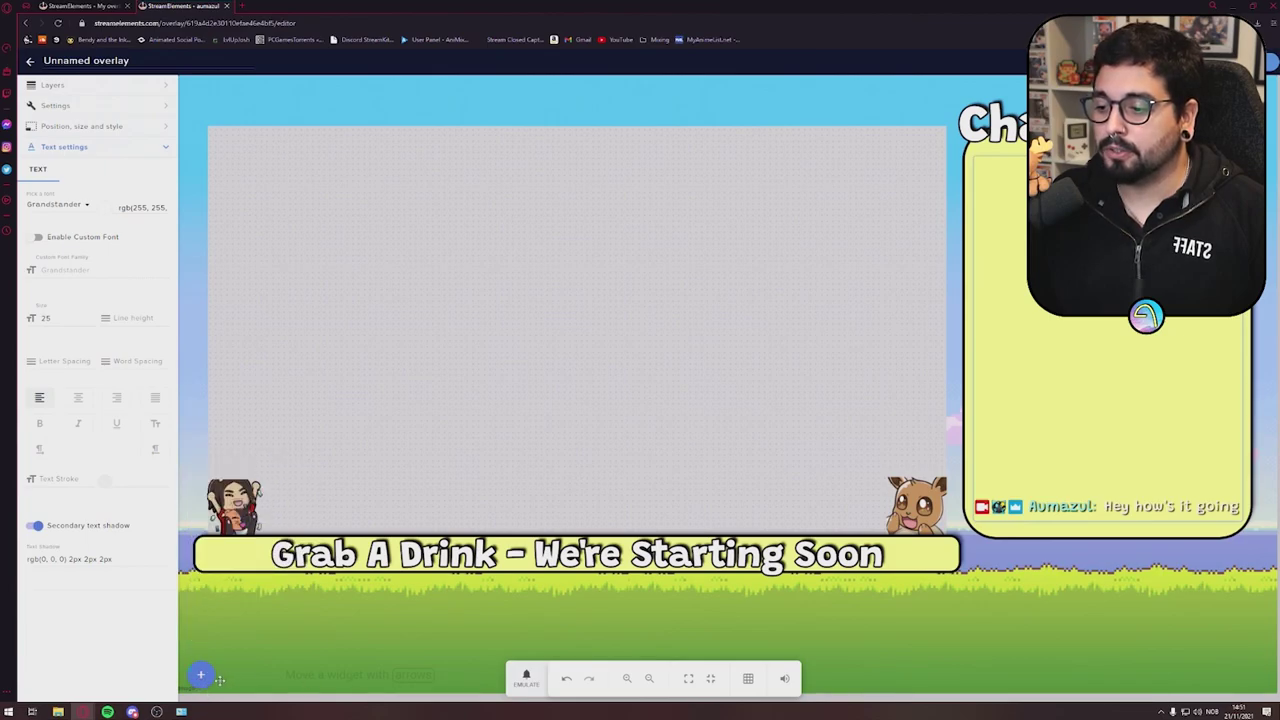
left_click(204, 677)
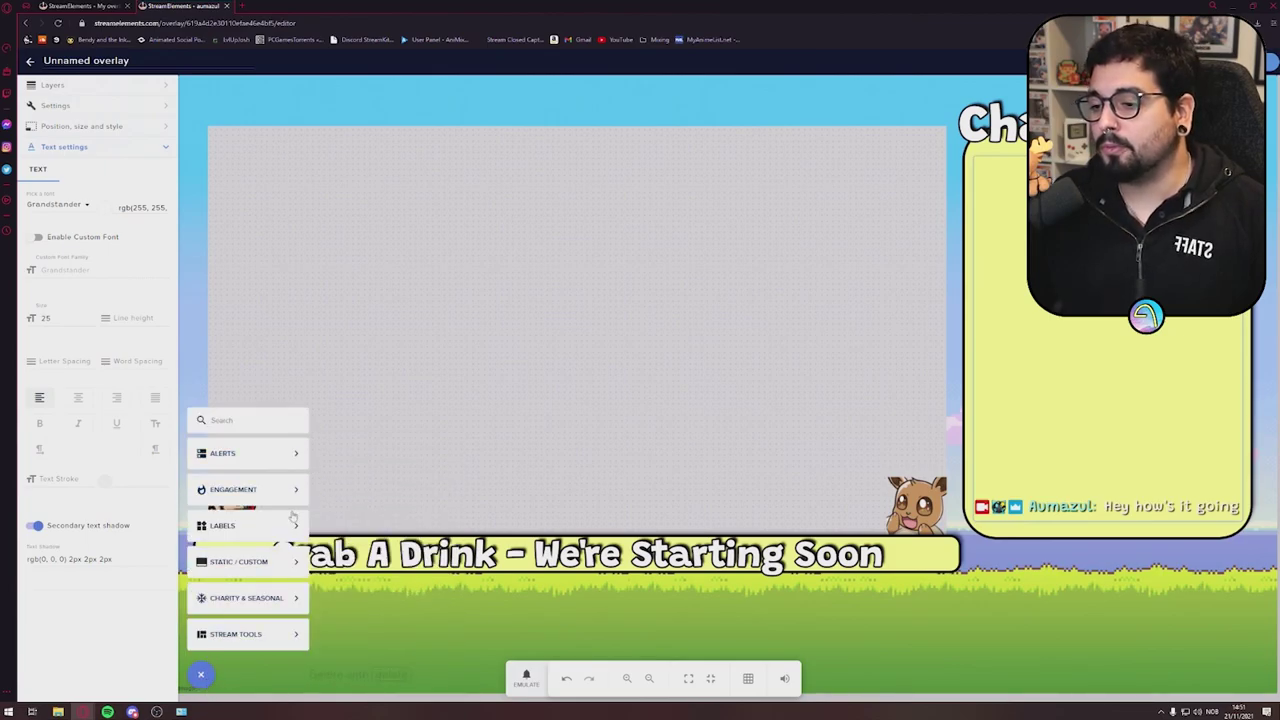
mouse_move(287, 523)
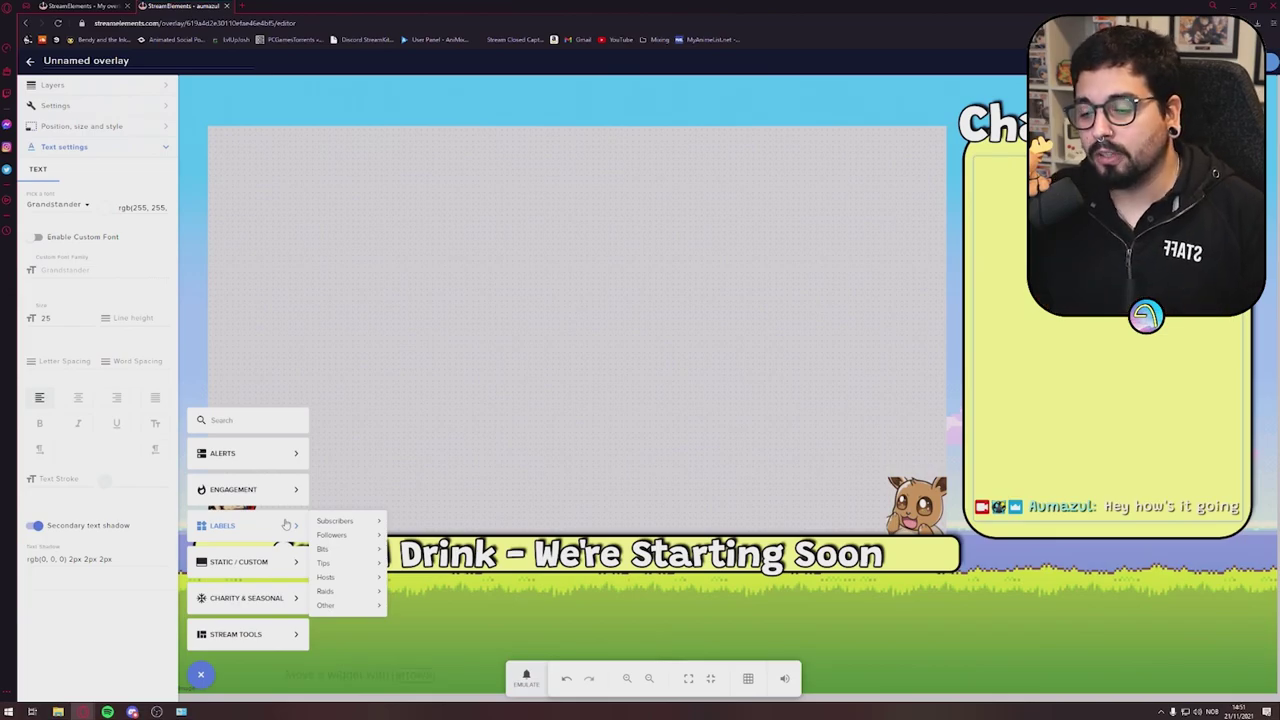
left_click(202, 676)
left_click(202, 676)
mouse_move(232, 460)
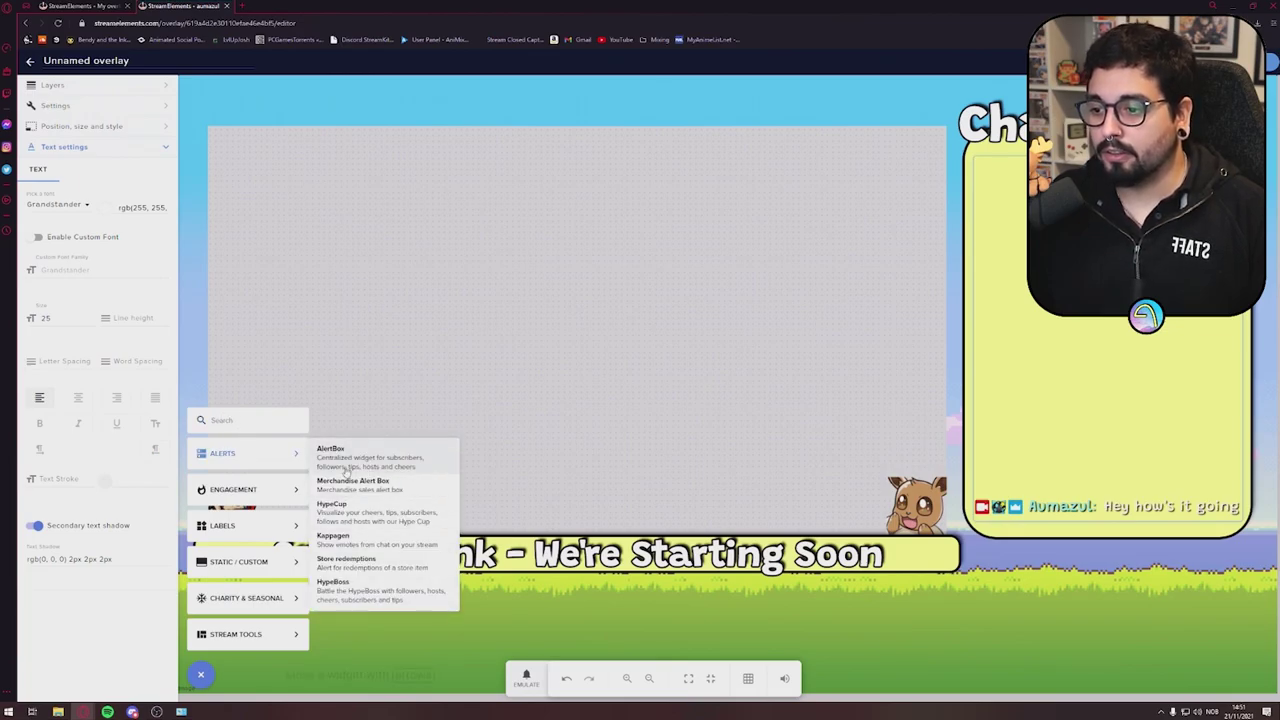
left_click(347, 467)
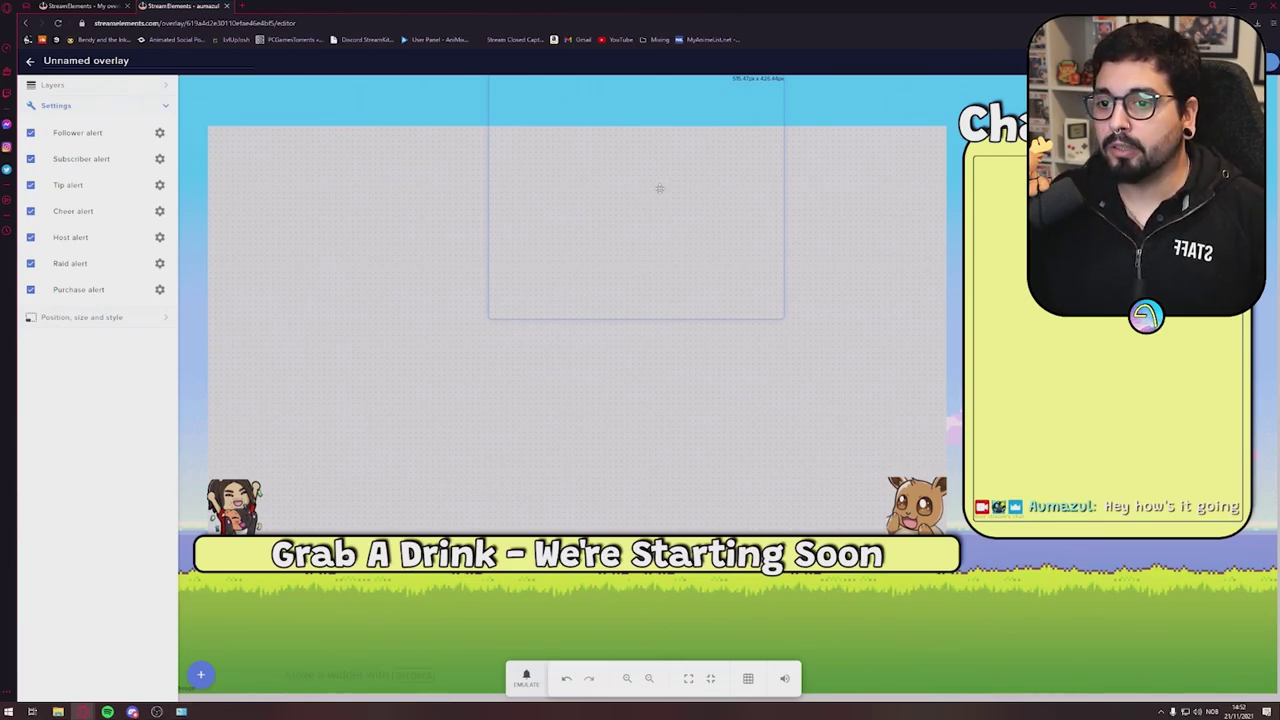
mouse_move(651, 157)
left_mouse_down()
mouse_move(623, 206)
mouse_move(634, 157)
mouse_move(666, 152)
left_mouse_up()
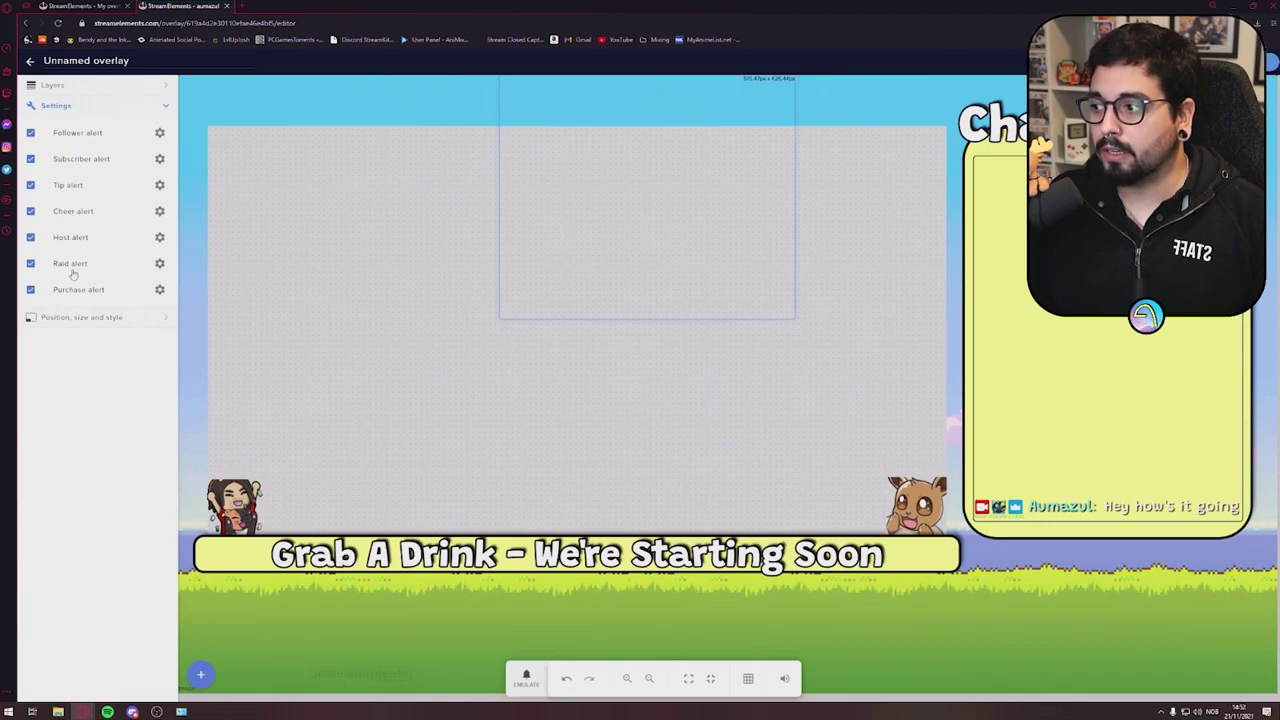
left_click(31, 133)
left_click(31, 160)
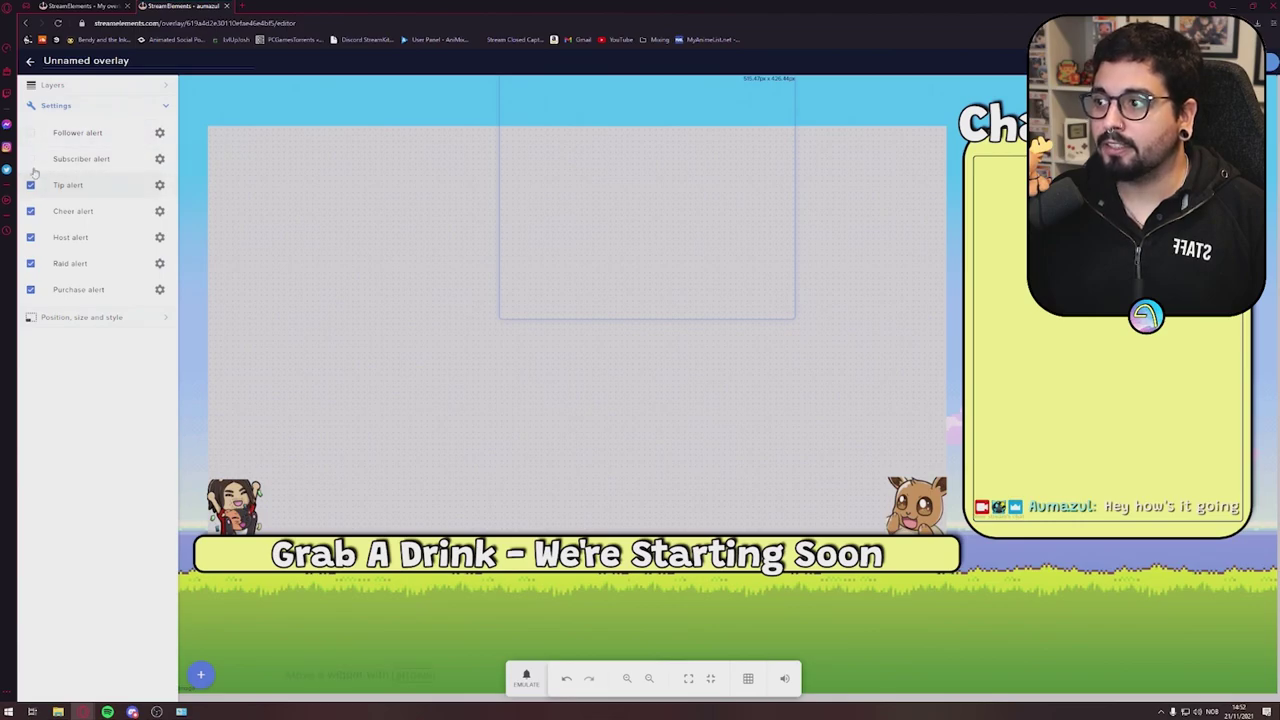
left_click(31, 159)
left_click(31, 133)
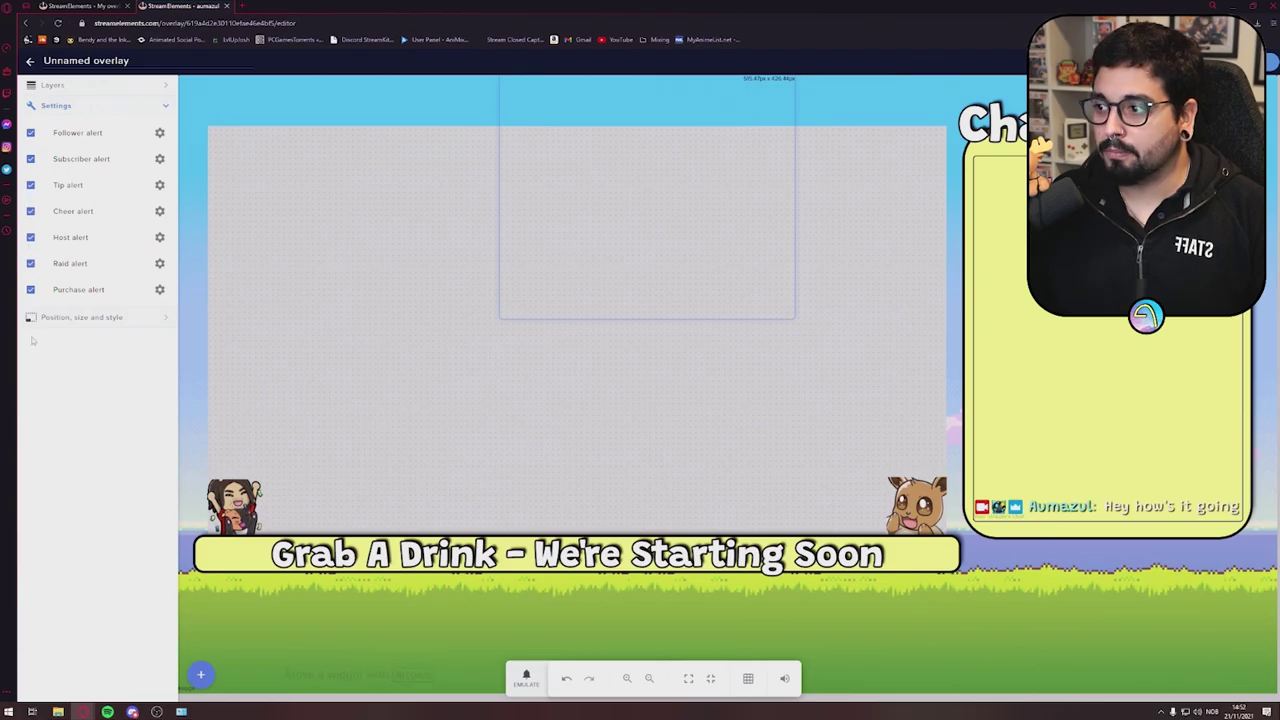
Open the follower alert's advanced settings and emulate a follower event to preview the alert.
left_click(160, 133)
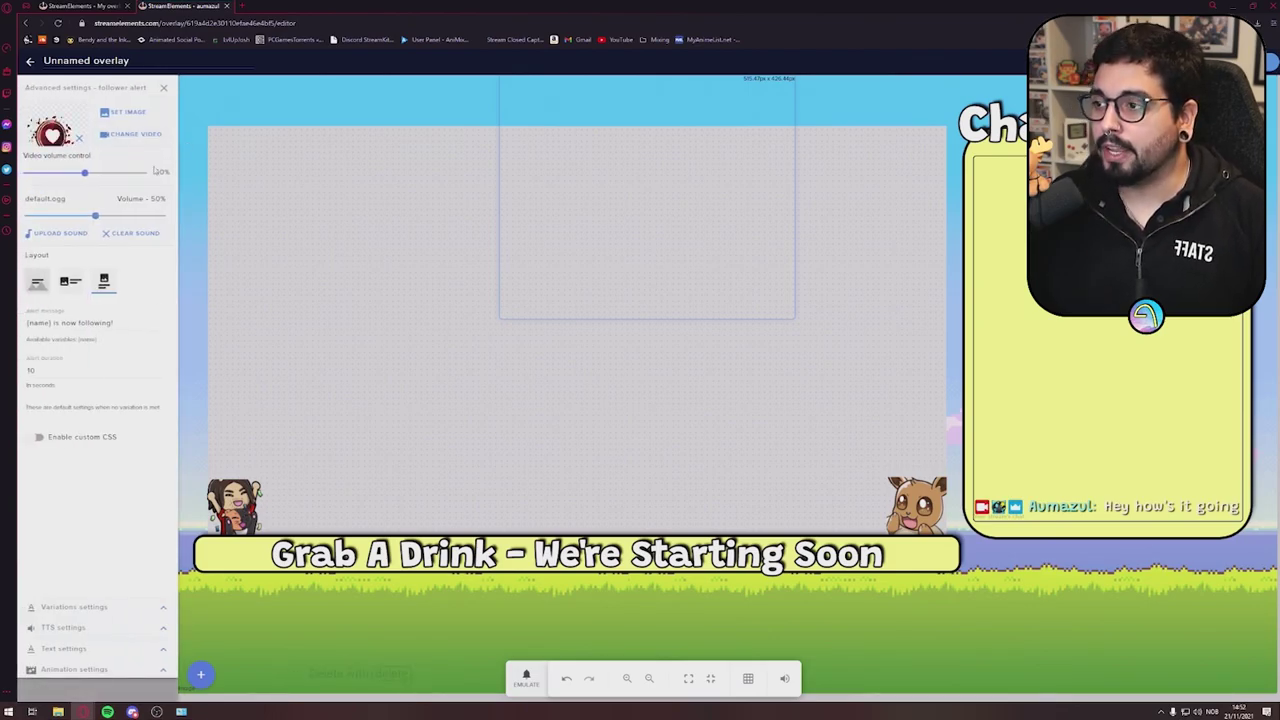
left_click(164, 88)
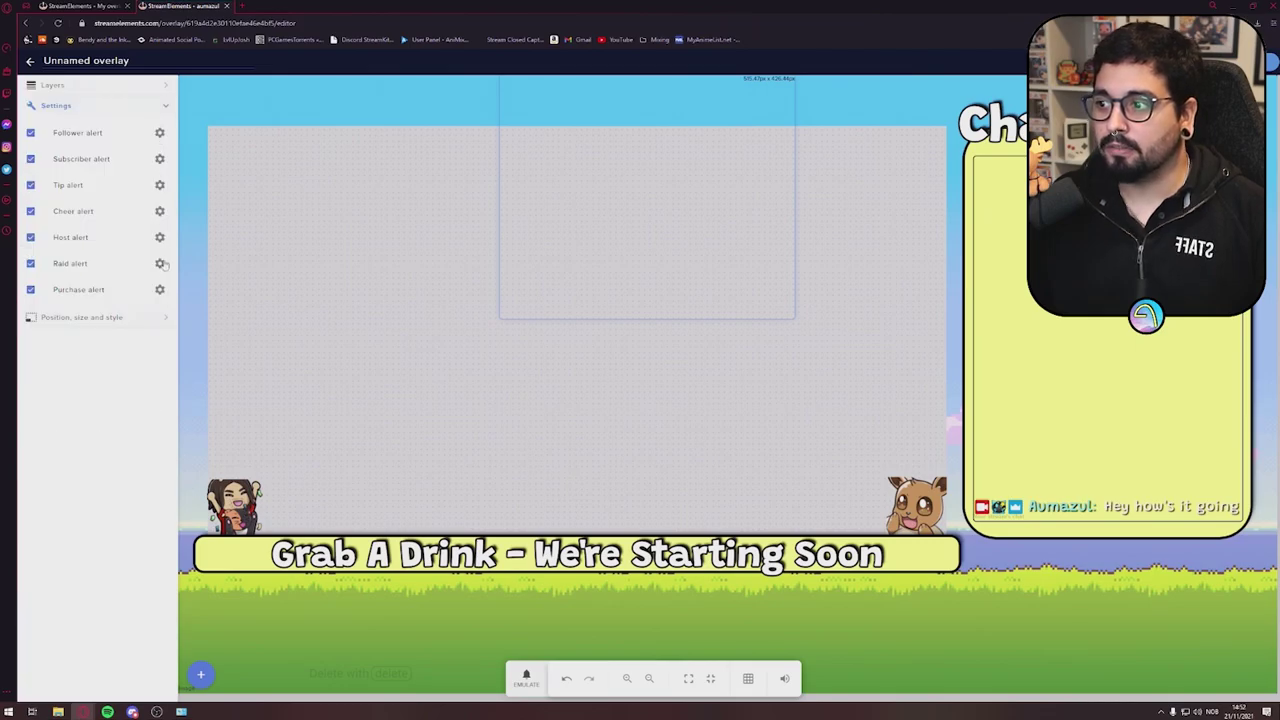
left_click(160, 133)
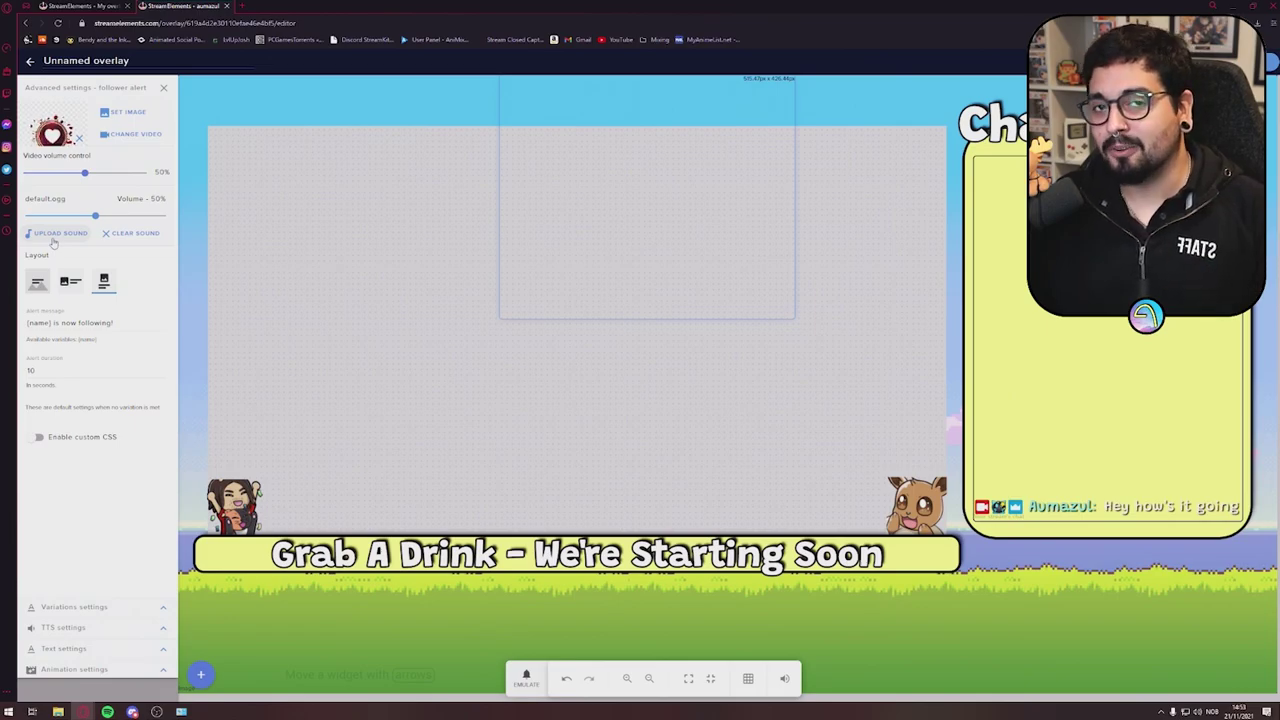
left_click(525, 678)
left_click(541, 499)
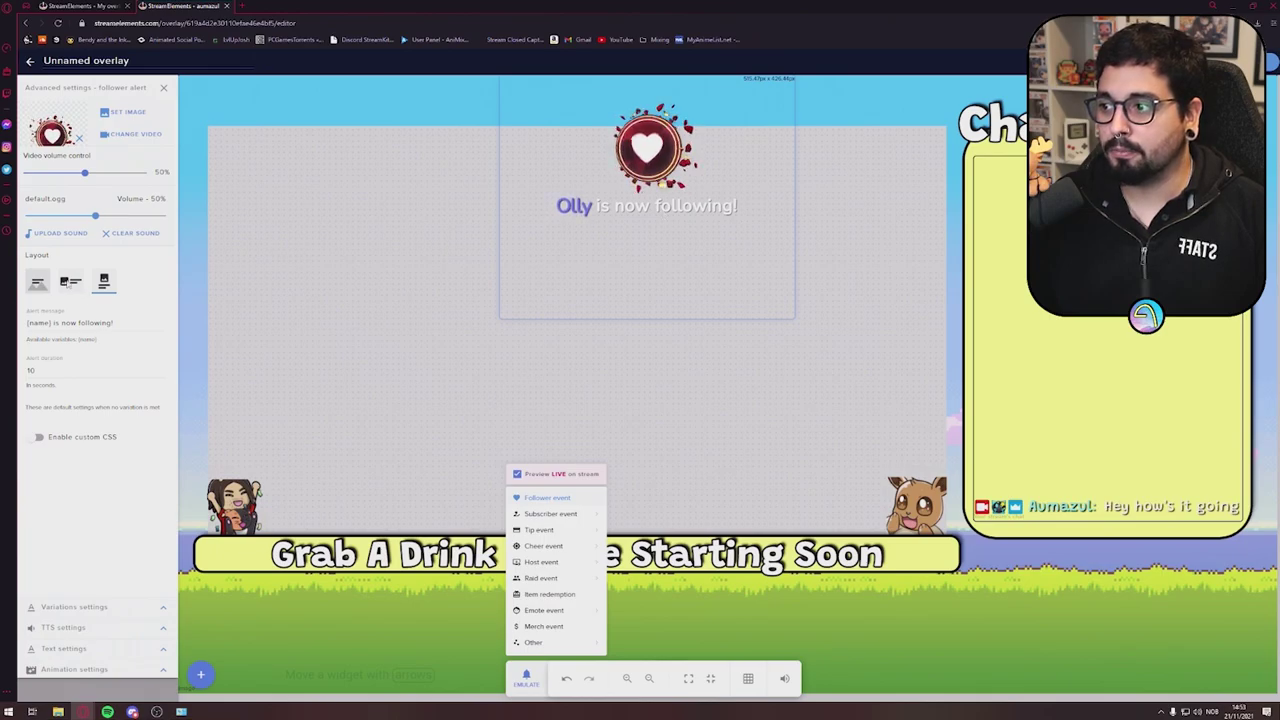
Try the side-by-side layout on the follower alert, return to the image-above-text layout, and set the alert duration to 7 seconds.
left_click(68, 297)
left_click(70, 281)
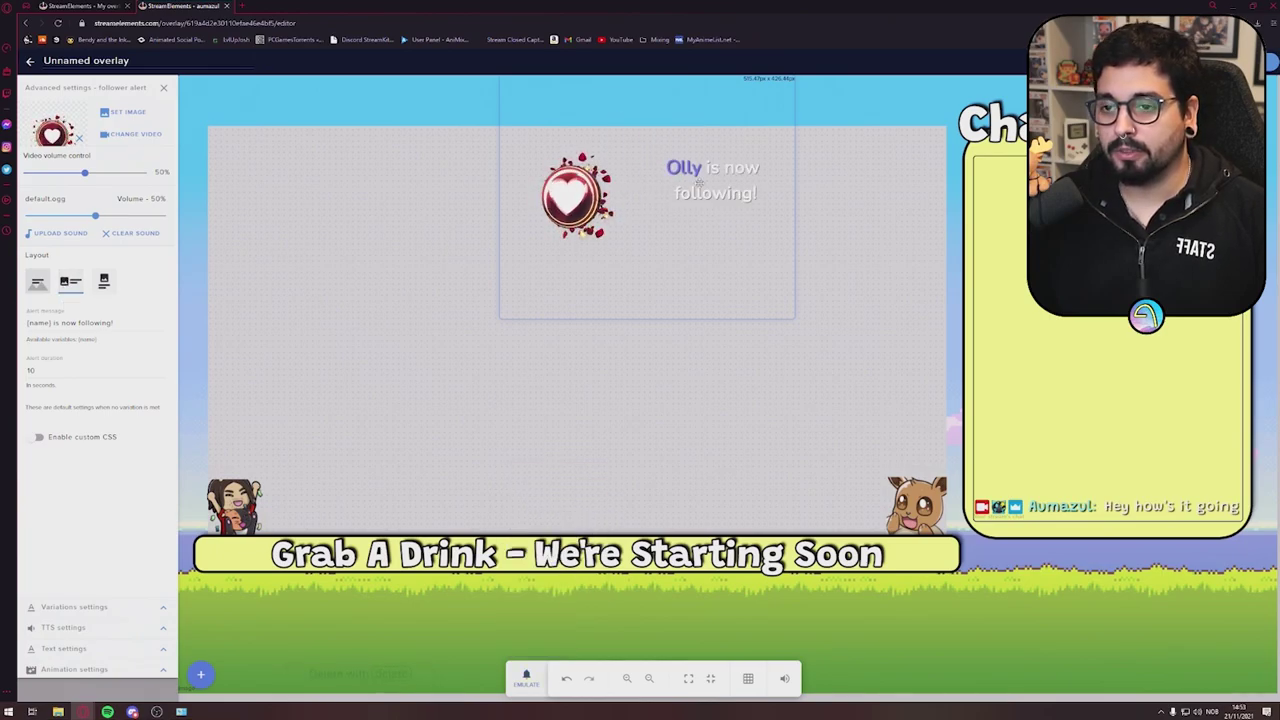
left_click(103, 281)
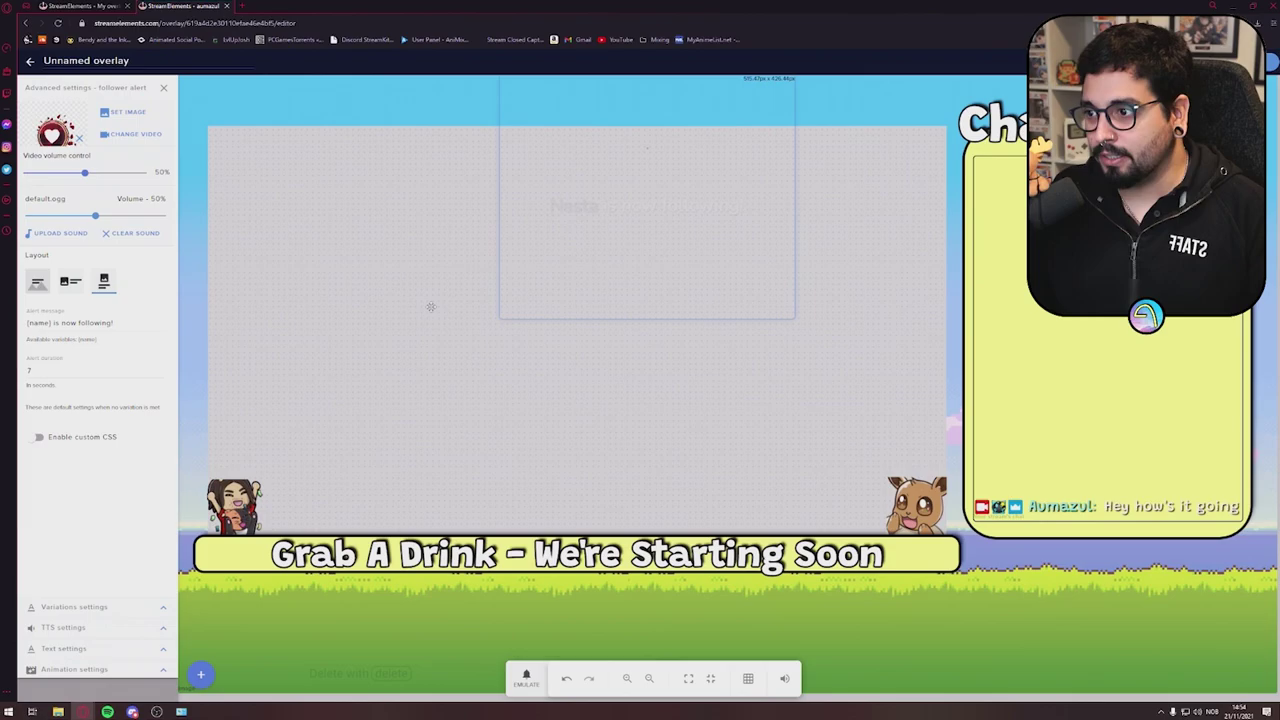
Review the follower alert's text-to-speech and advanced text options, and set its text font to Grandstander.
left_click(163, 628)
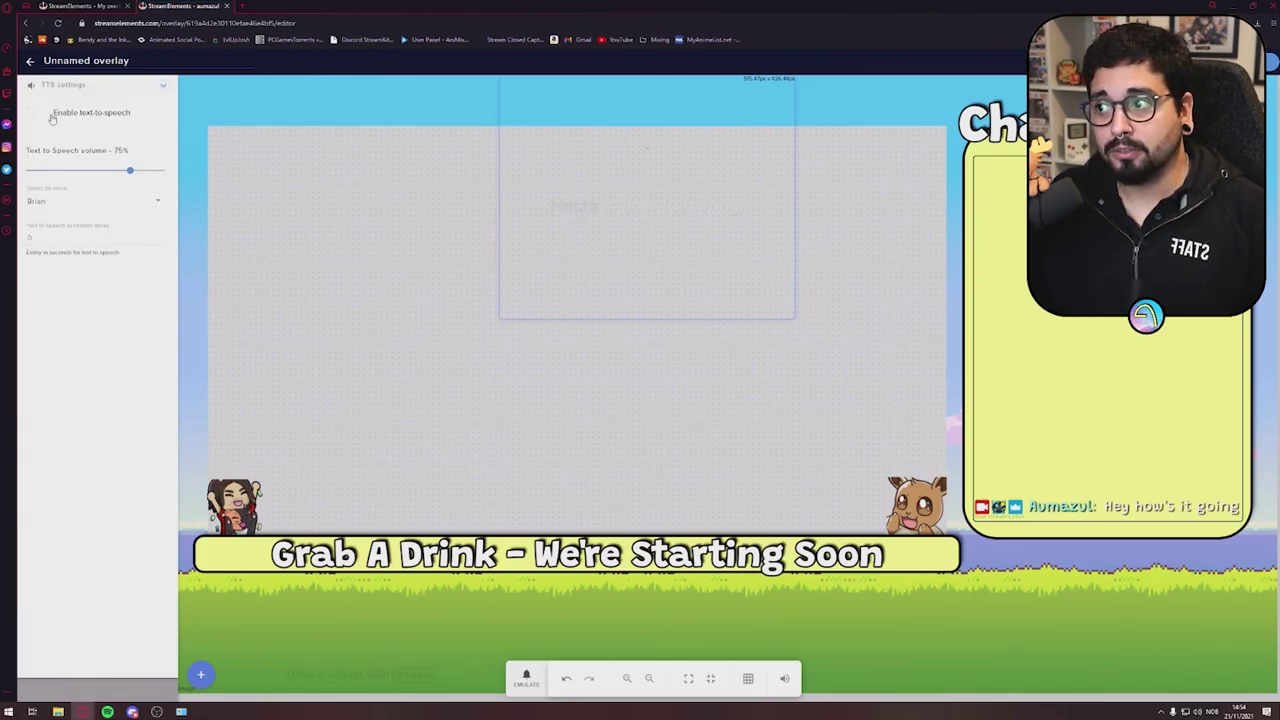
left_click(163, 87)
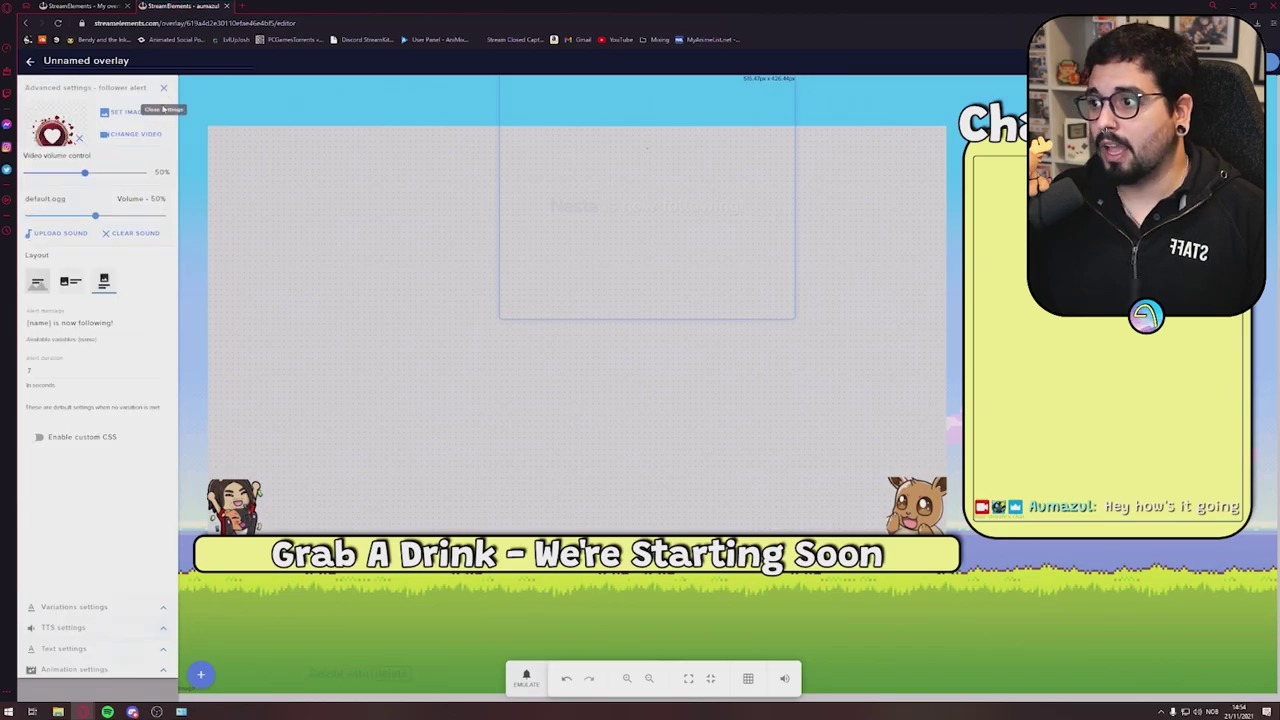
left_click(163, 648)
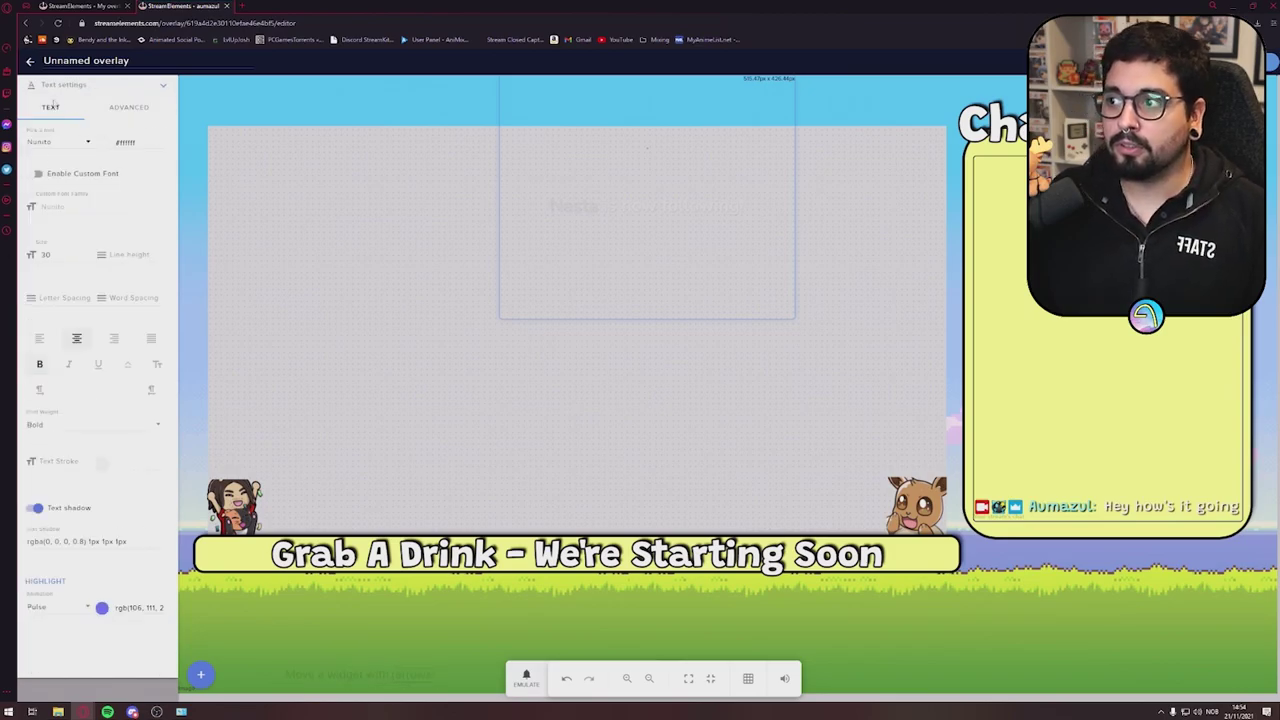
left_click(128, 107)
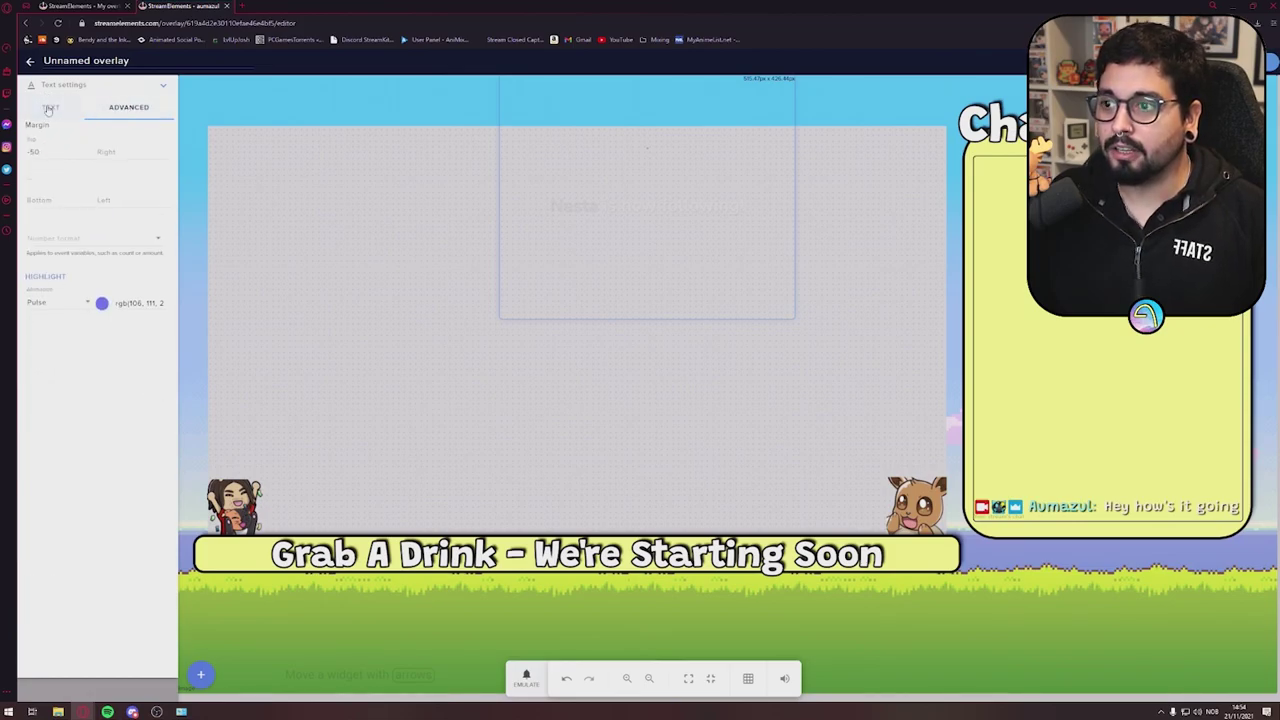
left_click(68, 142)
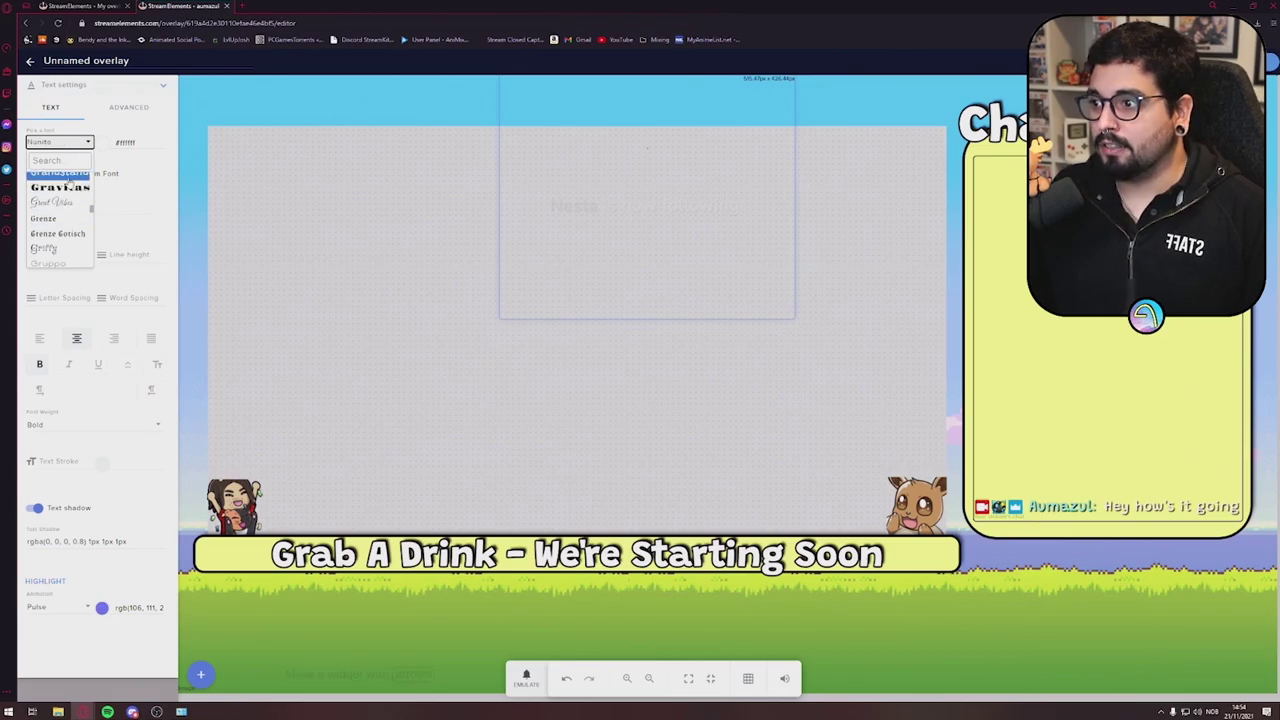
left_click(58, 180)
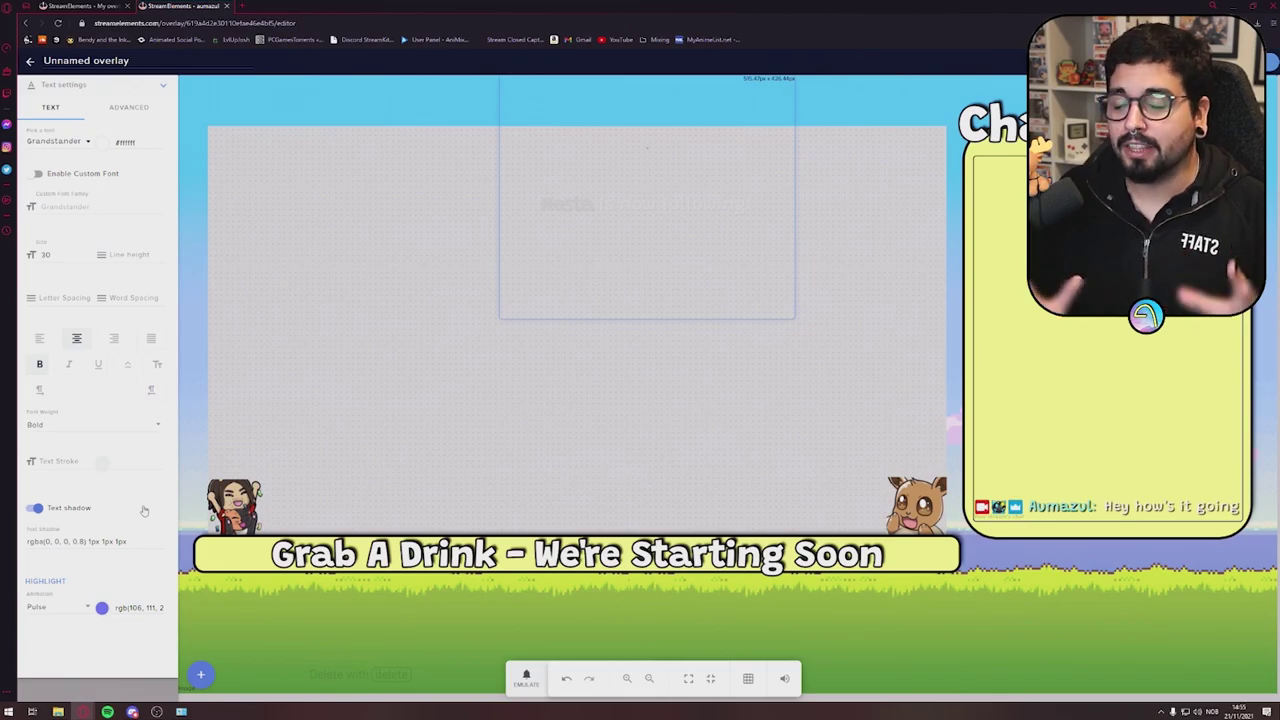
Set the follower alert's name highlight animation to Wave and emulate a follower event to preview it.
left_click(60, 607)
left_click(72, 615)
left_click(72, 612)
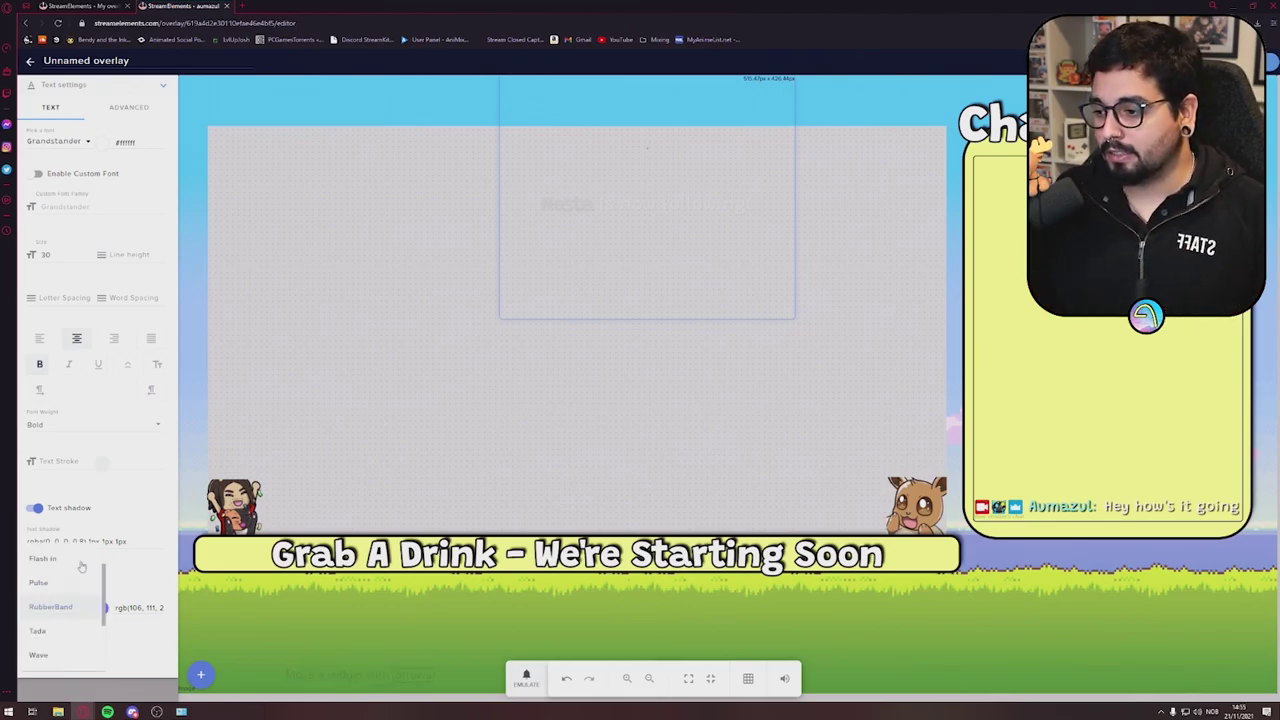
left_click(45, 567)
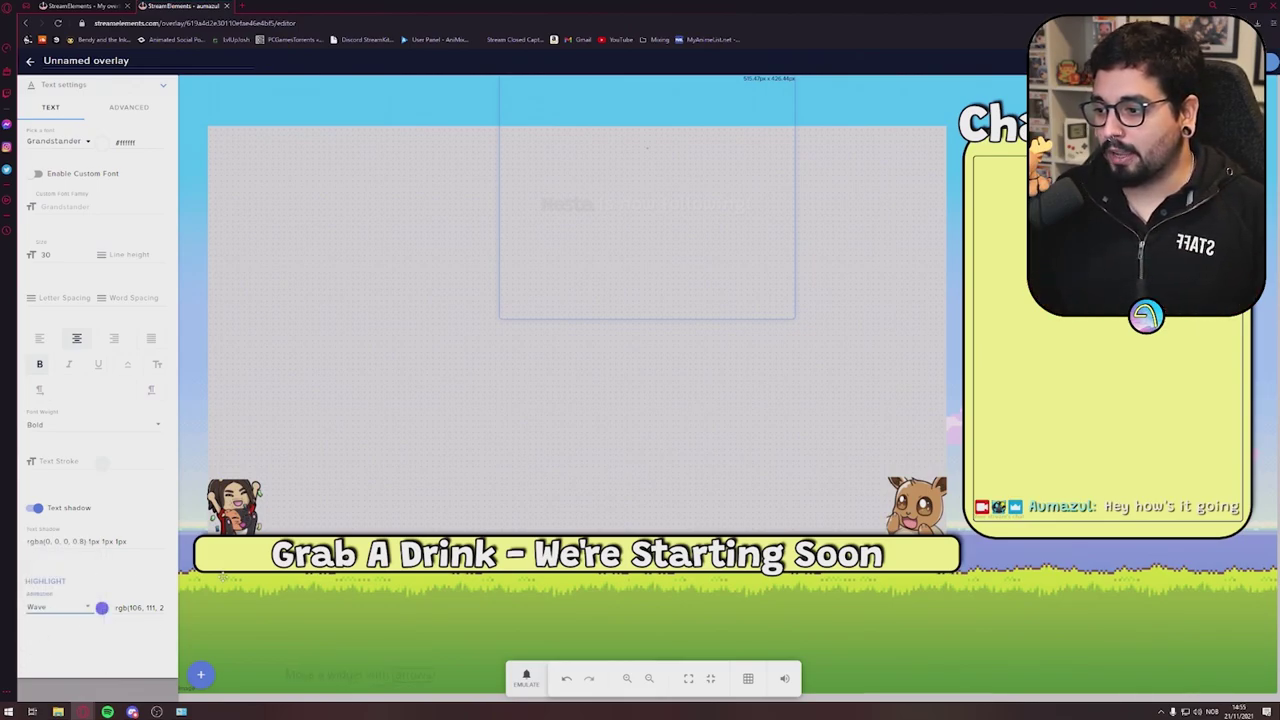
left_click(526, 678)
left_click(542, 498)
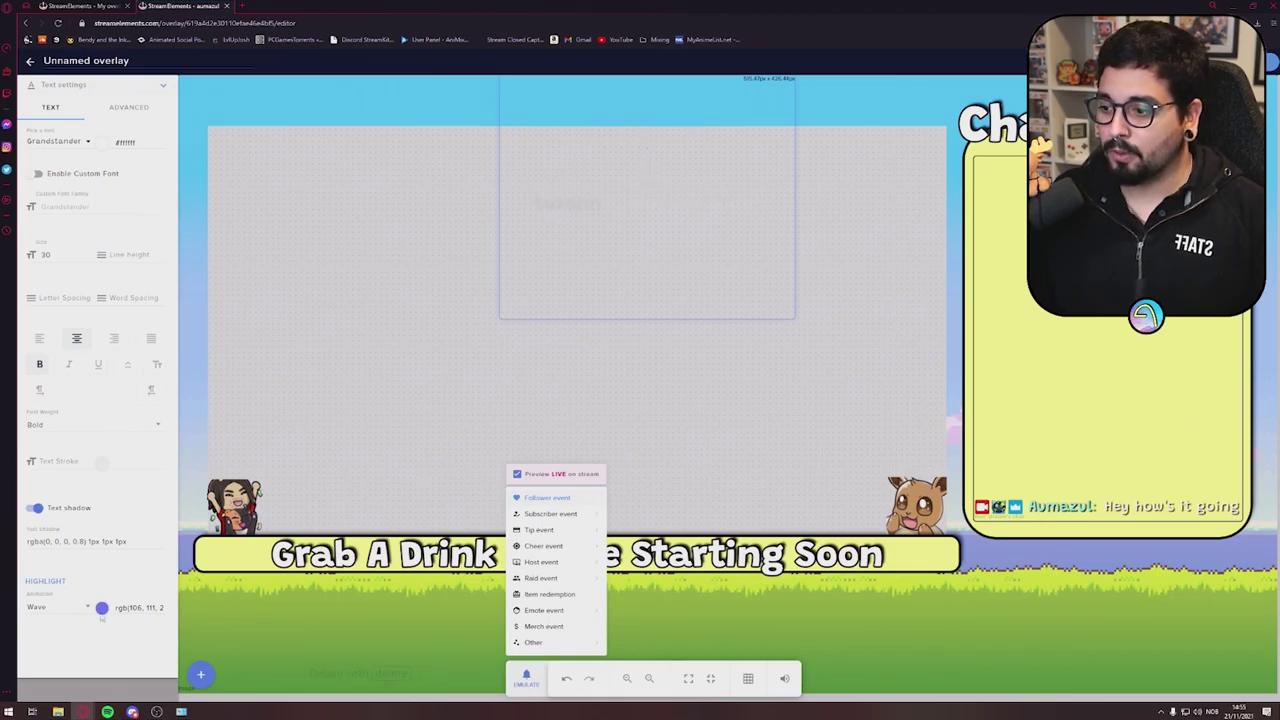
Change the follower alert's name highlight colour to turquoise and emulate a follower event to preview it.
left_click(101, 608)
left_click(128, 582)
left_click(143, 608)
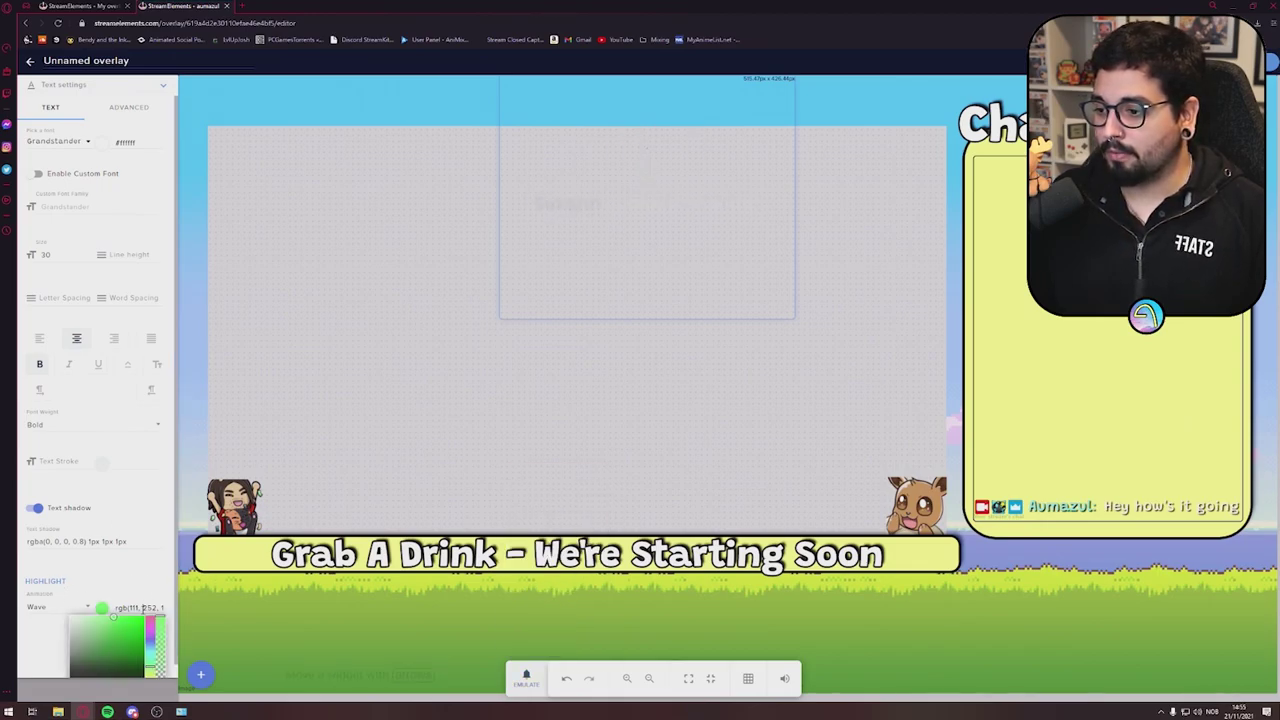
left_click(526, 678)
left_click(547, 497)
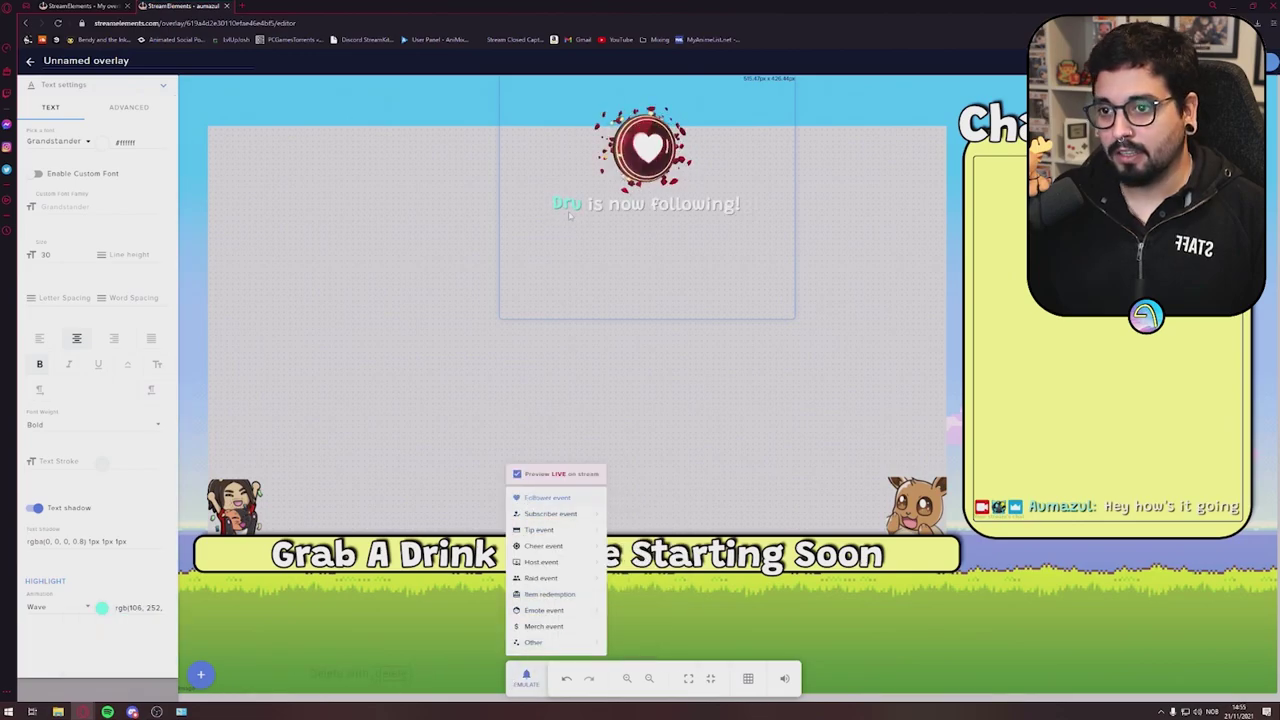
left_click(140, 608)
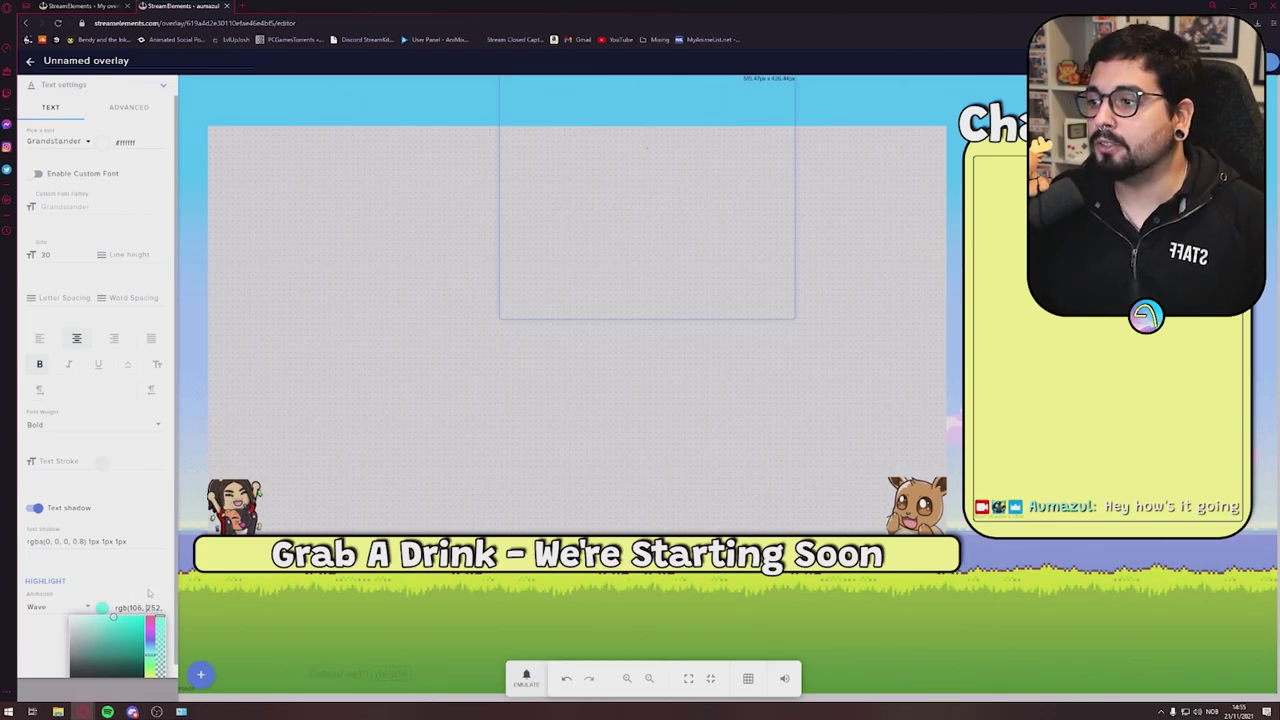
Open the follower alert's advanced text margin settings and emulate a follower event to check the text position.
left_click(128, 107)
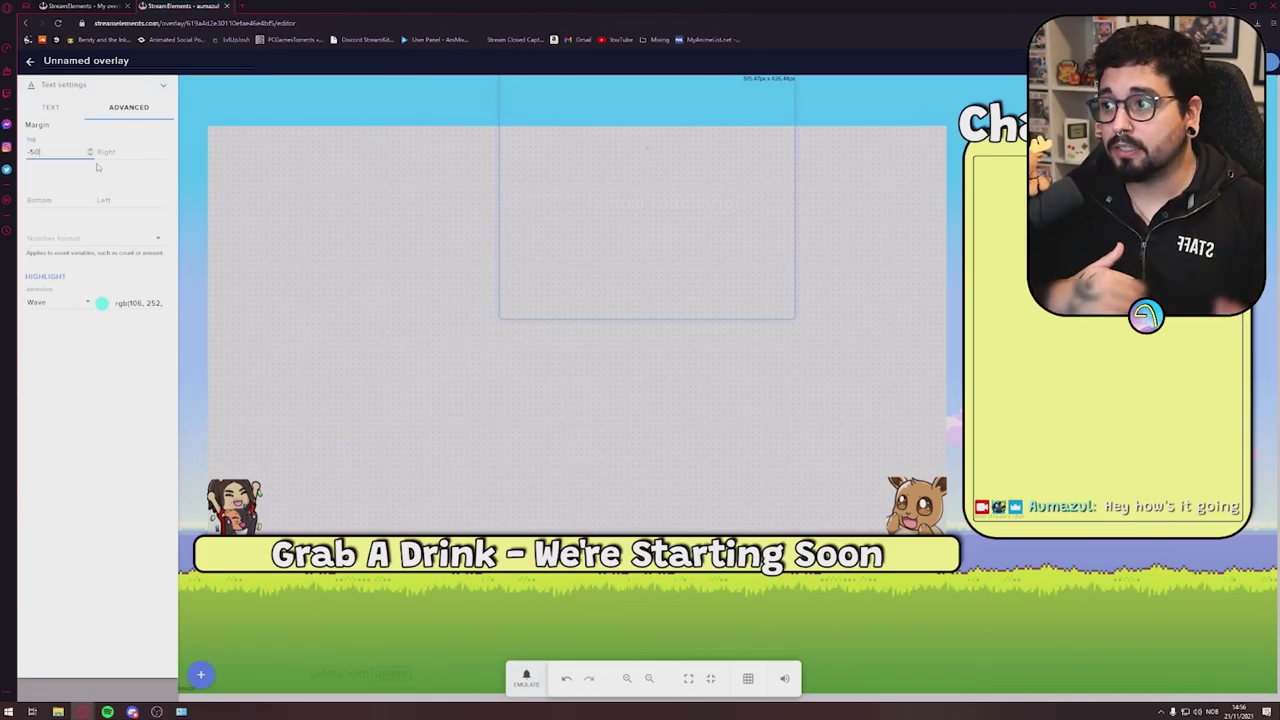
left_click(526, 678)
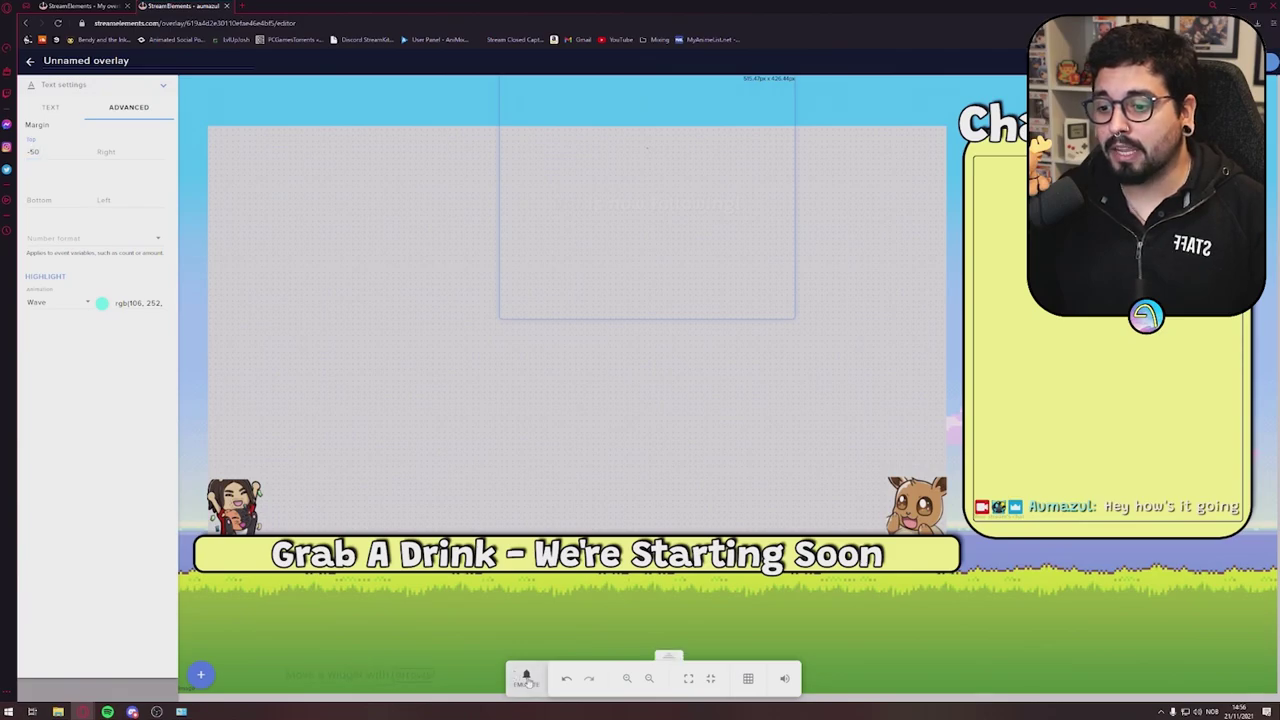
left_click(560, 498)
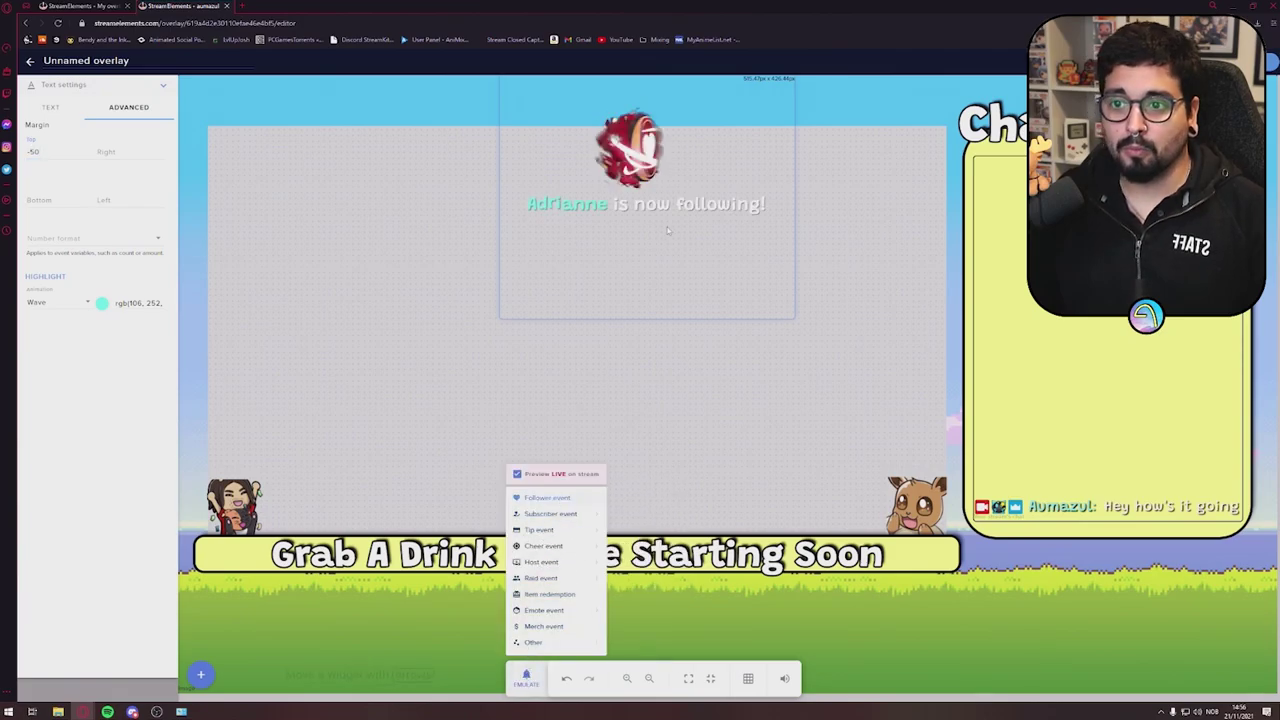
Try a top text margin of -500 on the follower alert and emulate a follower event.
left_click(60, 151)
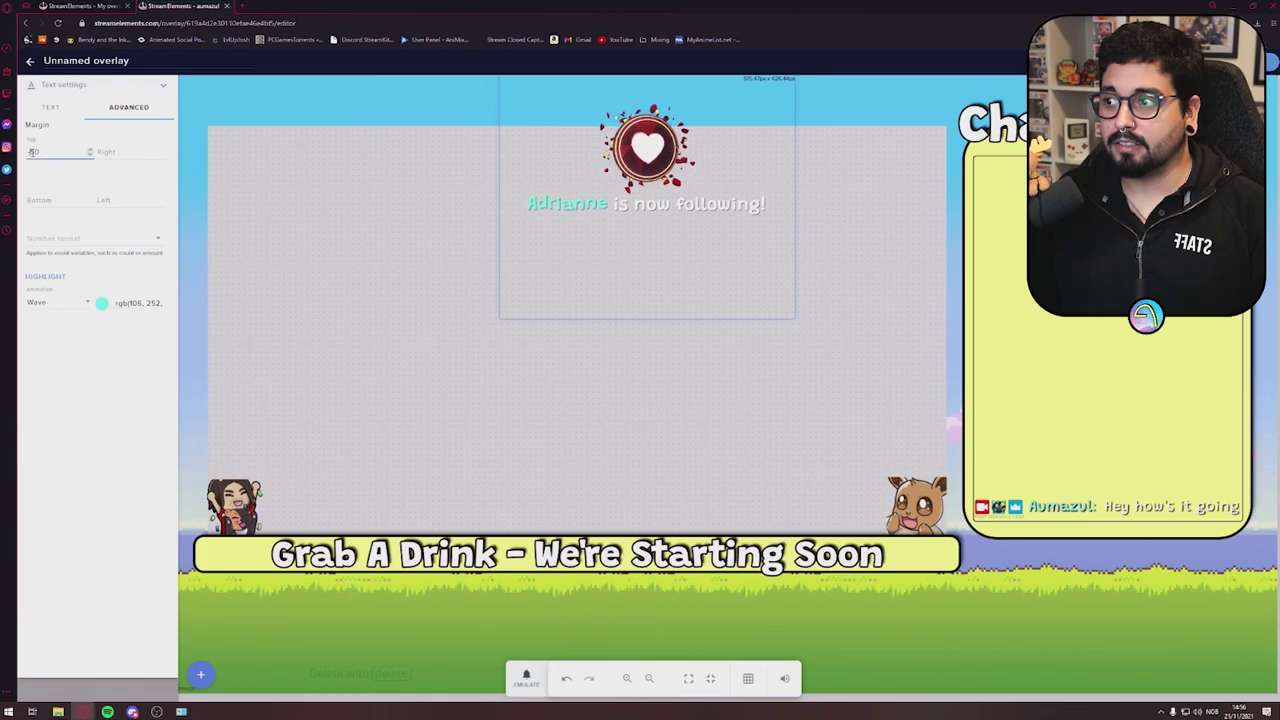
type("0")
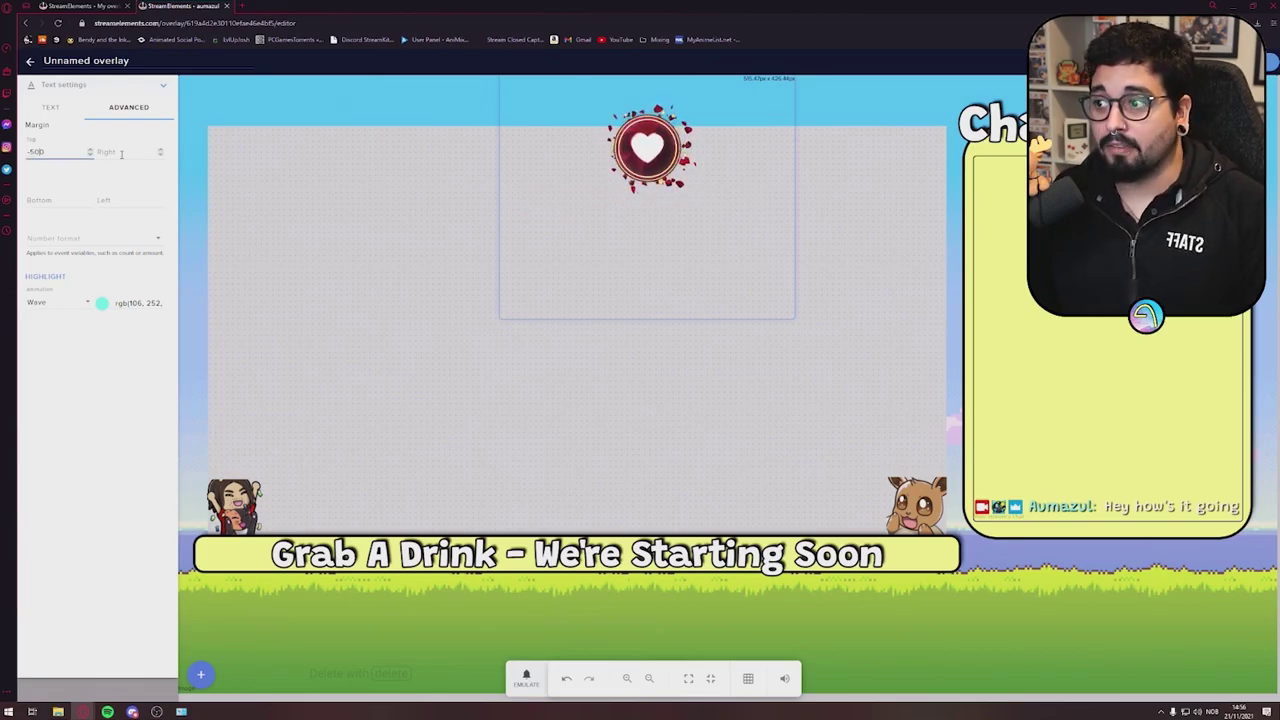
left_click(526, 678)
left_click(547, 497)
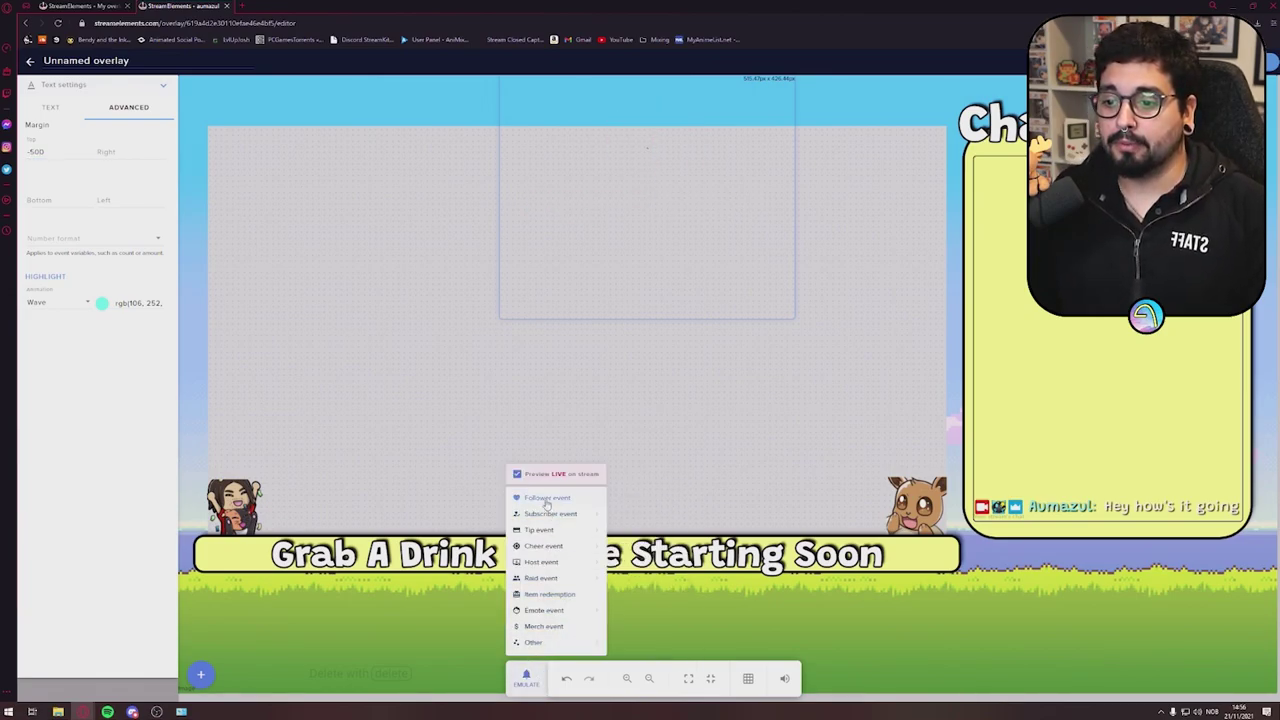
Set the follower alert's top text margin to -100 and emulate a follower event to preview the text position.
left_click(49, 151)
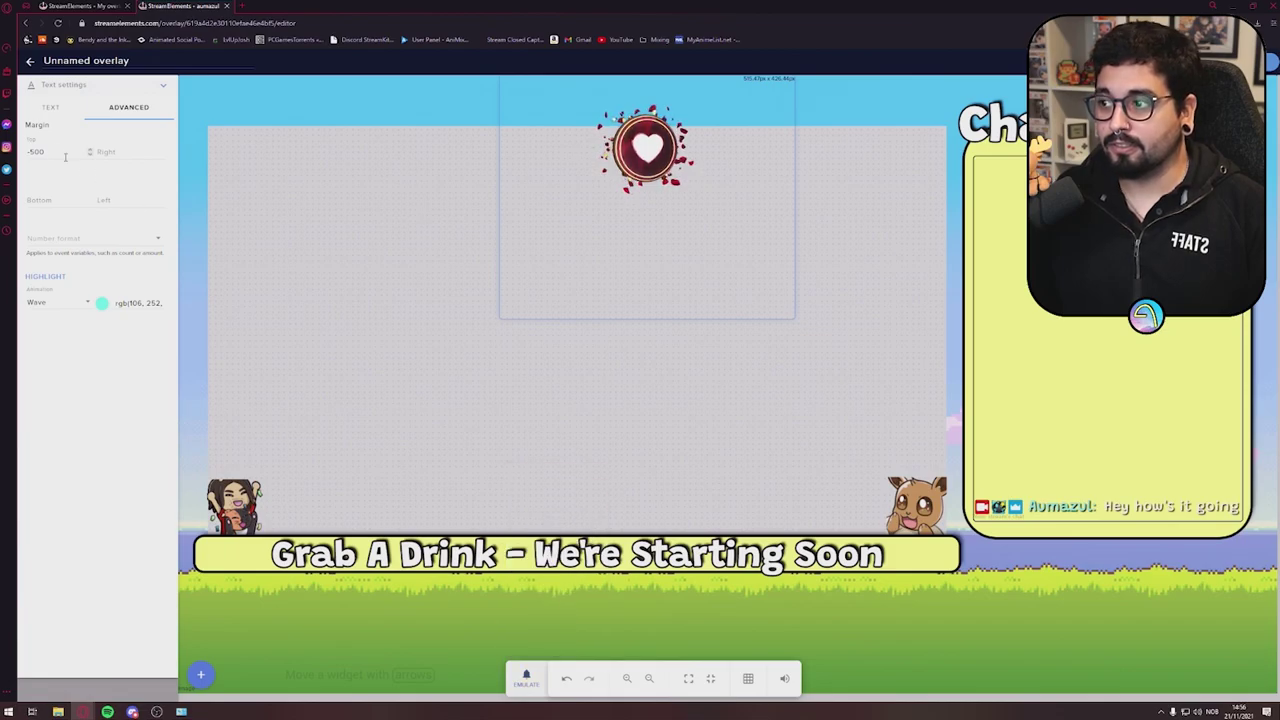
key("BackSpace")
key("BackSpace")
key("BackSpace")
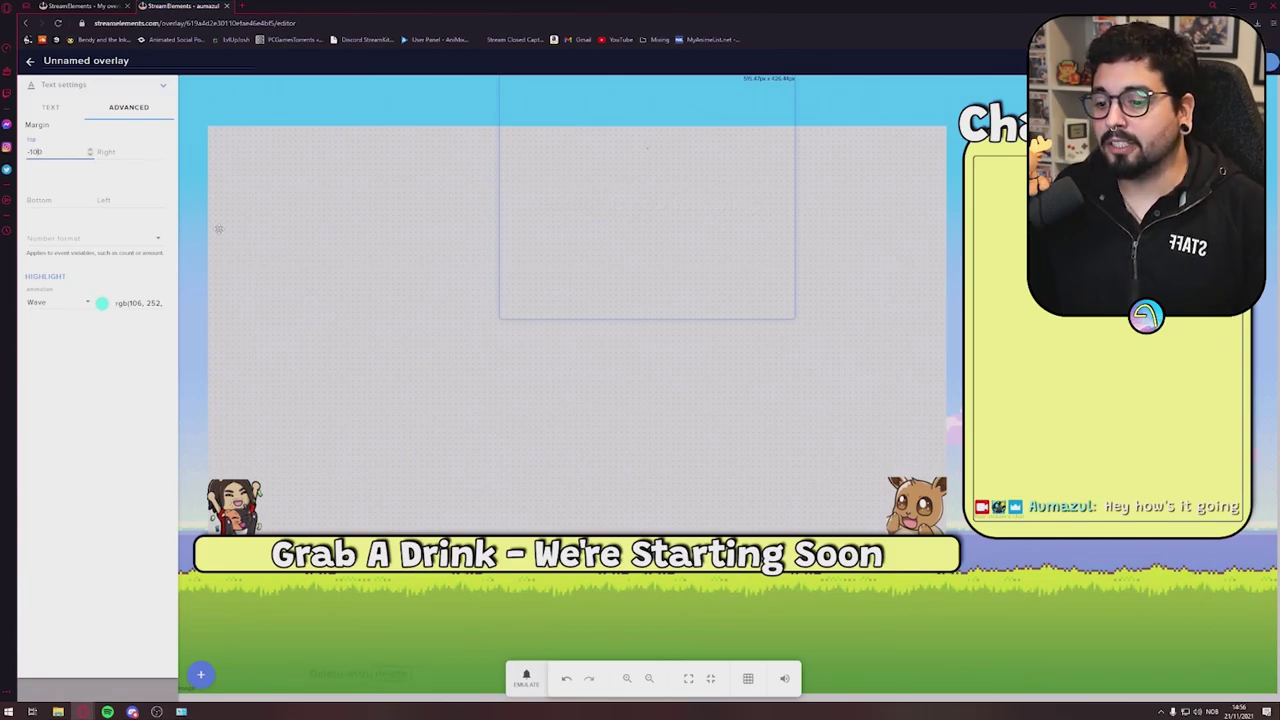
left_click(526, 678)
left_click(575, 499)
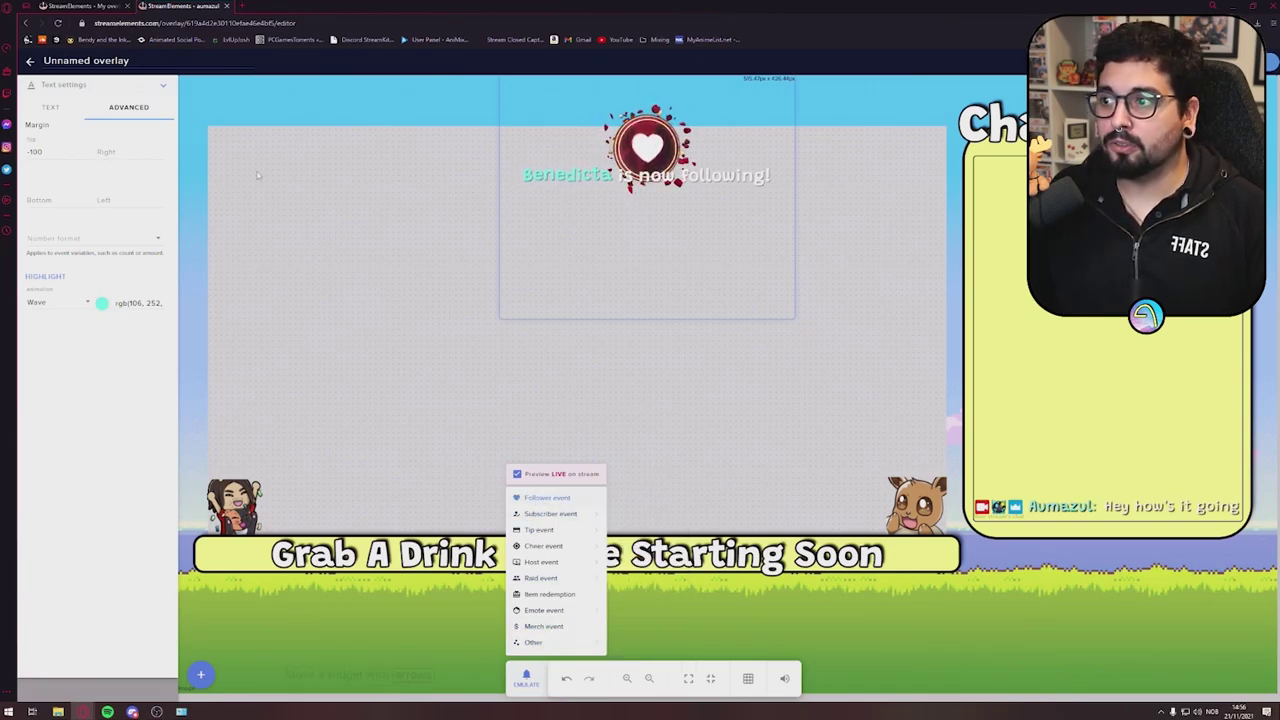
mouse_move(545, 562)
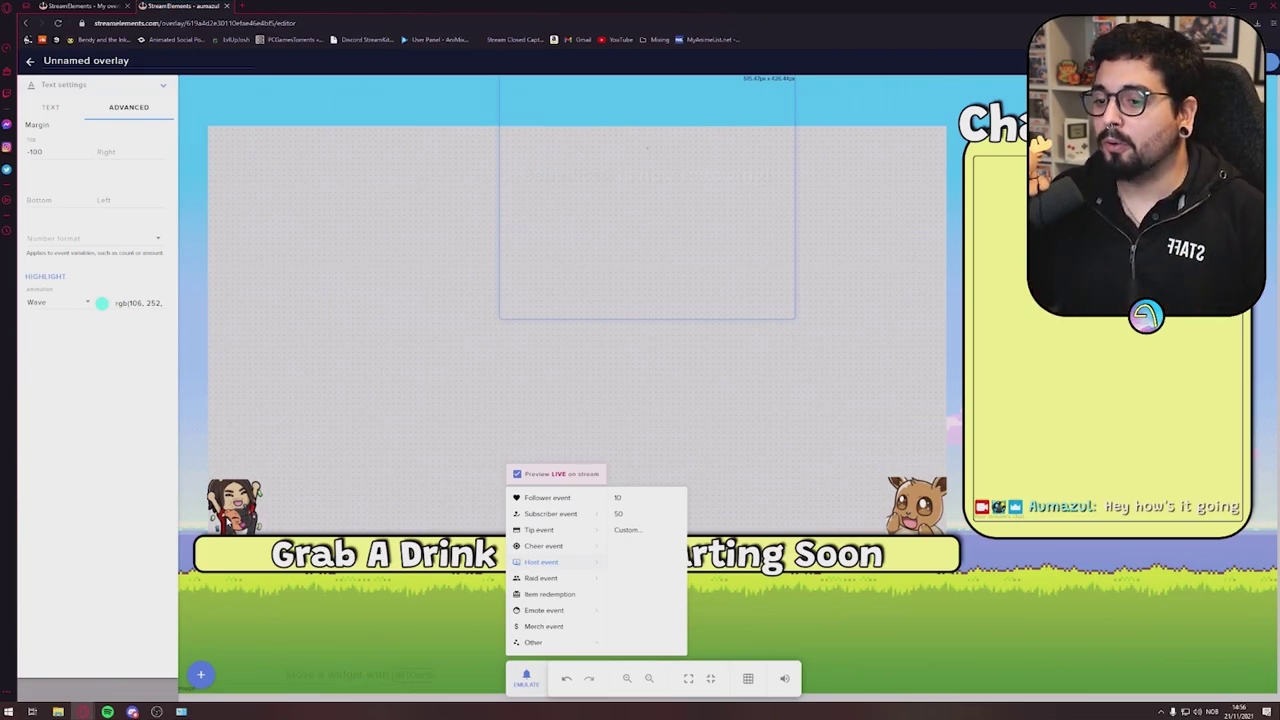
Open the subscriber alert's advanced settings, view its Resubscriber variation, and return to the subscriber alert's main settings.
left_click(68, 564)
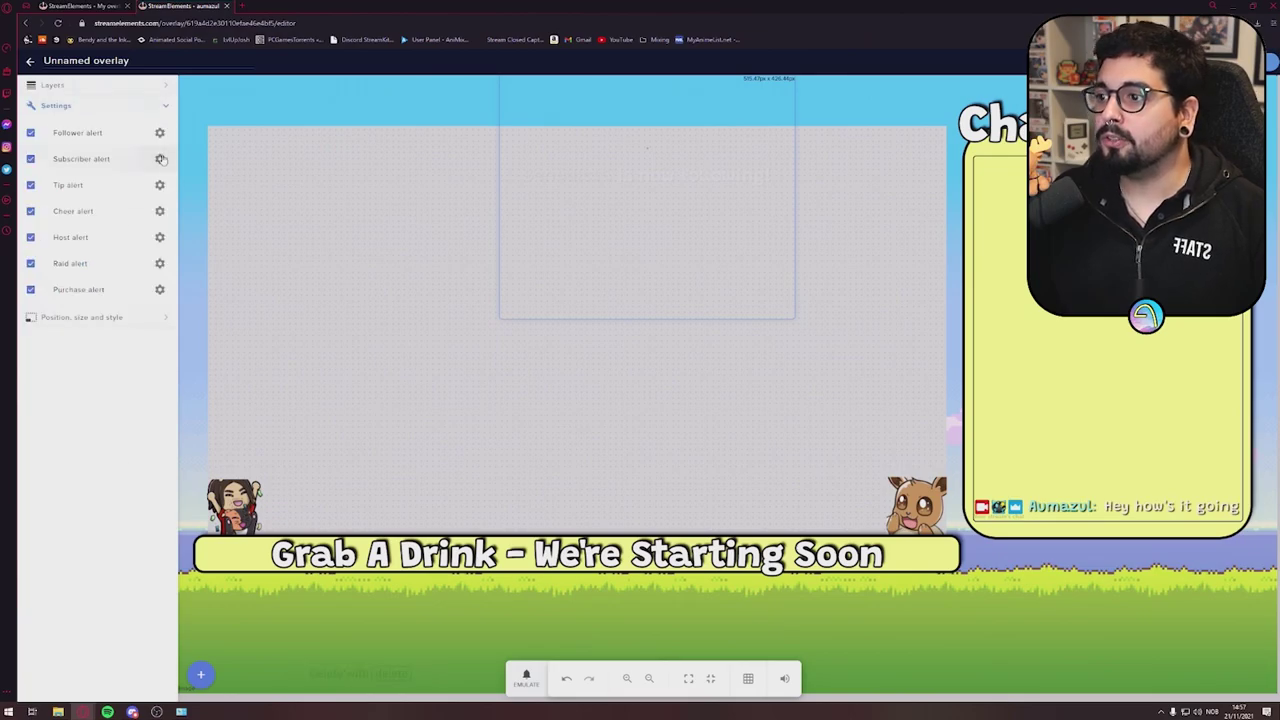
left_click(160, 158)
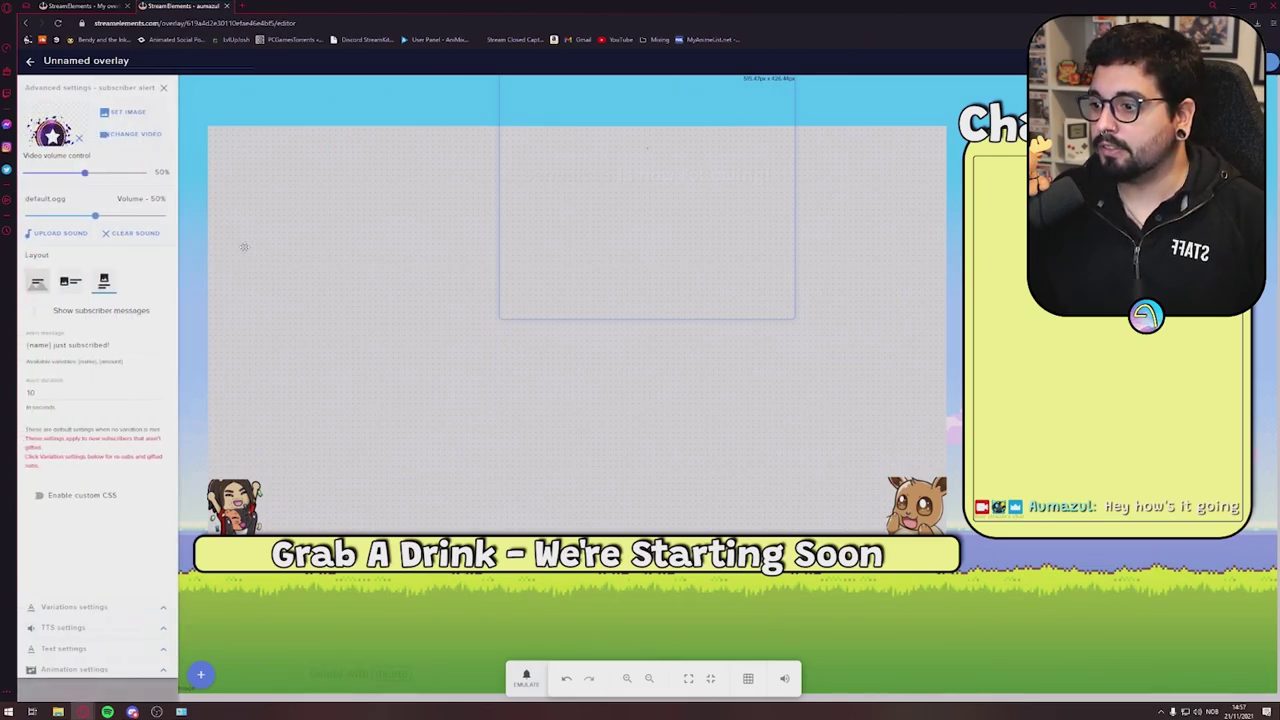
left_click(165, 612)
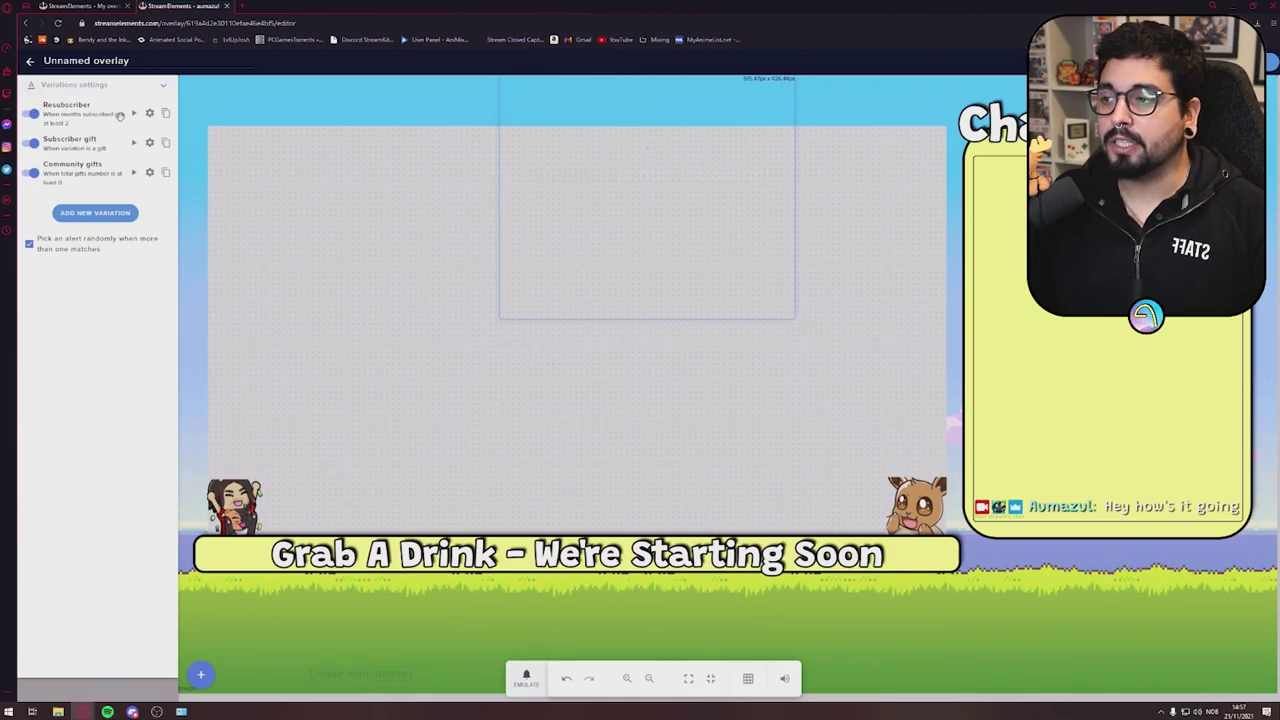
left_click(149, 113)
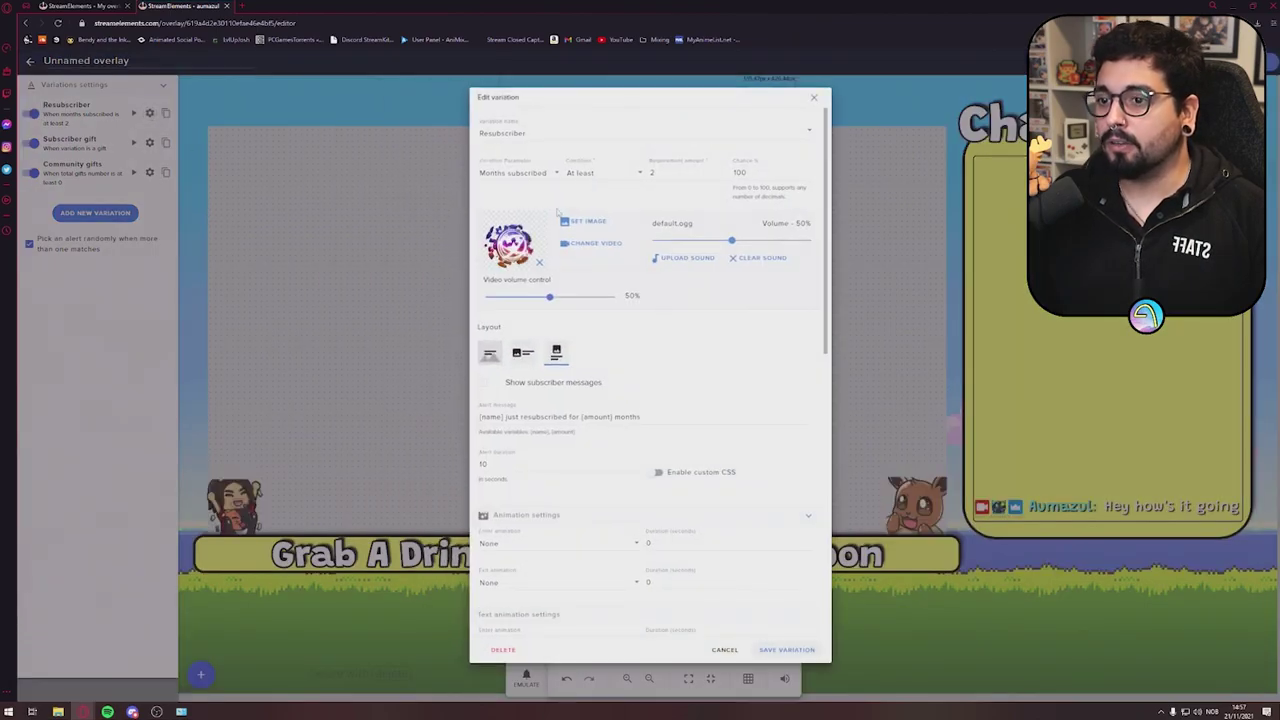
left_click(139, 75)
left_click(163, 86)
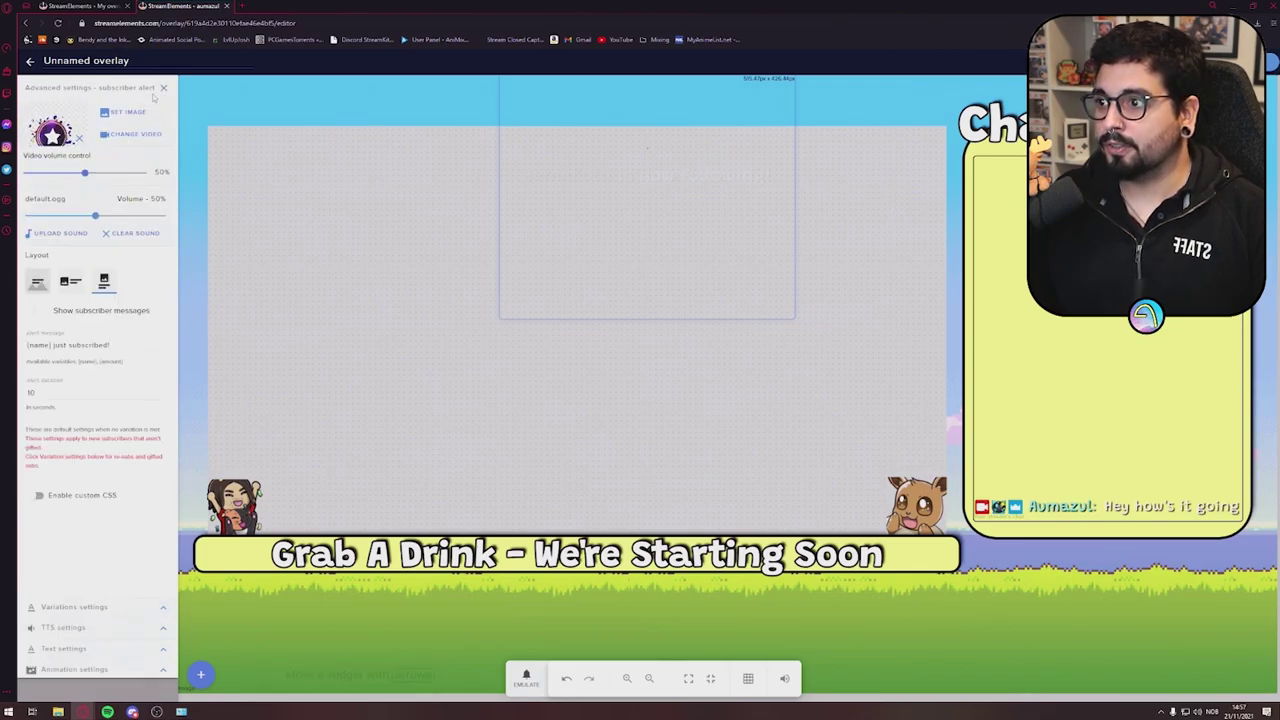
Examine the Resubscriber variation's layout, animation, text and text-to-speech settings, and close it without saving.
left_click(79, 138)
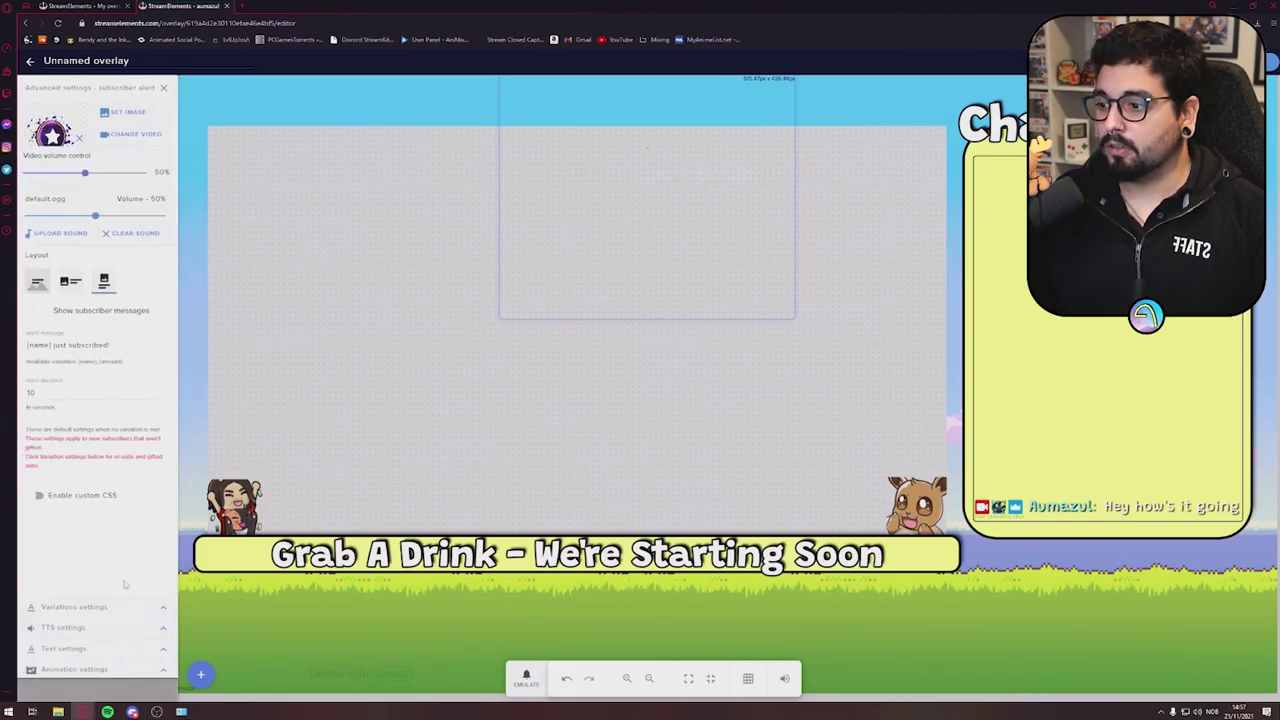
left_click(152, 609)
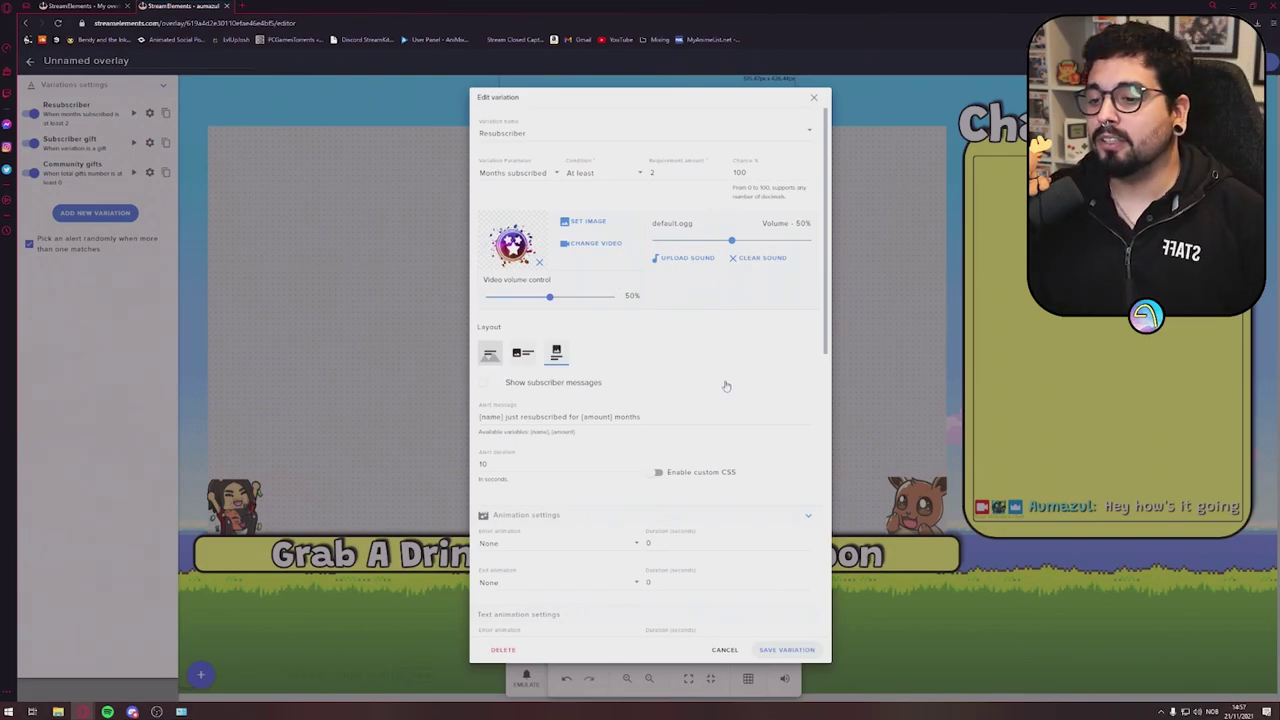
scroll(726, 386, "down", 2)
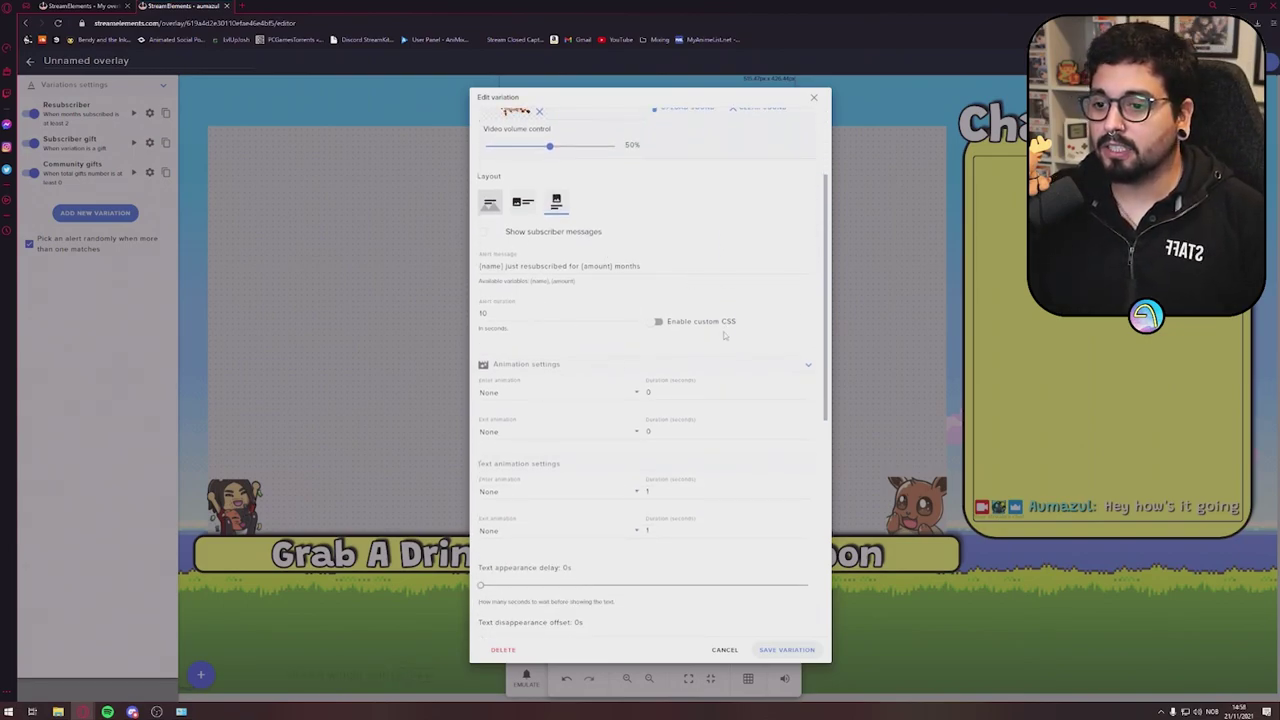
scroll(724, 336, "down", 2)
scroll(717, 330, "down", 3)
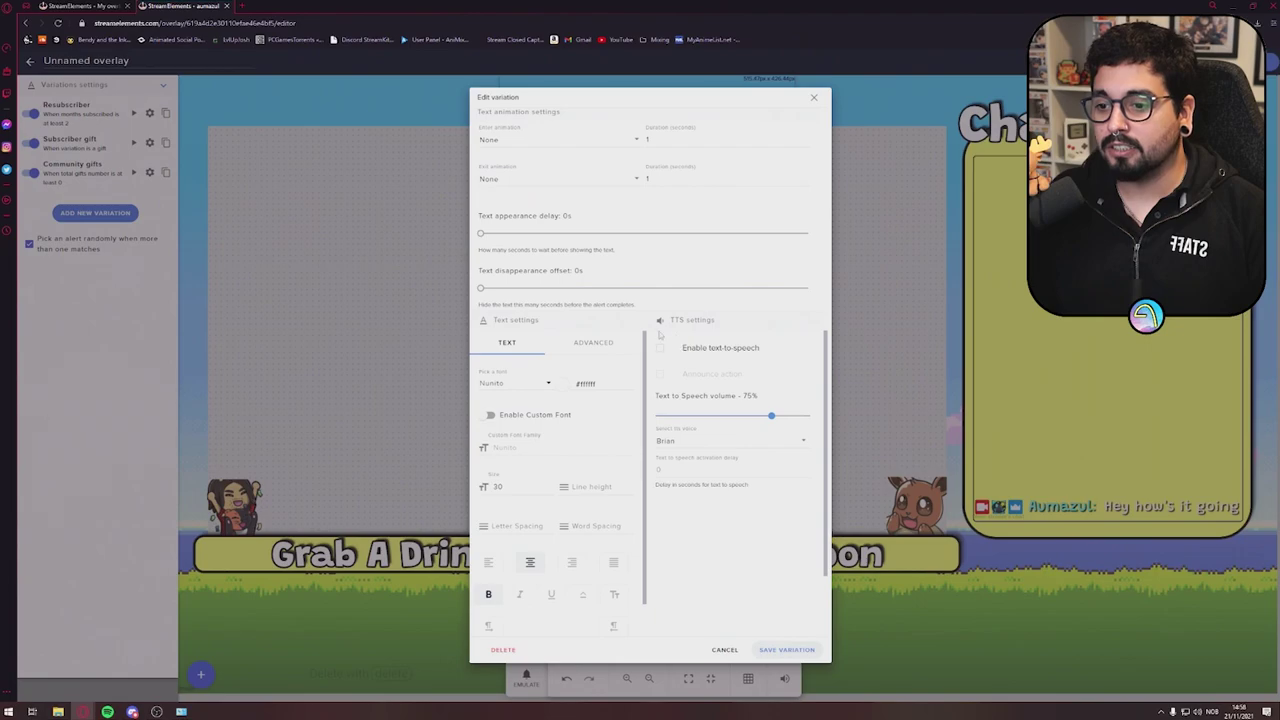
scroll(697, 390, "down", 2)
scroll(720, 300, "up", 12)
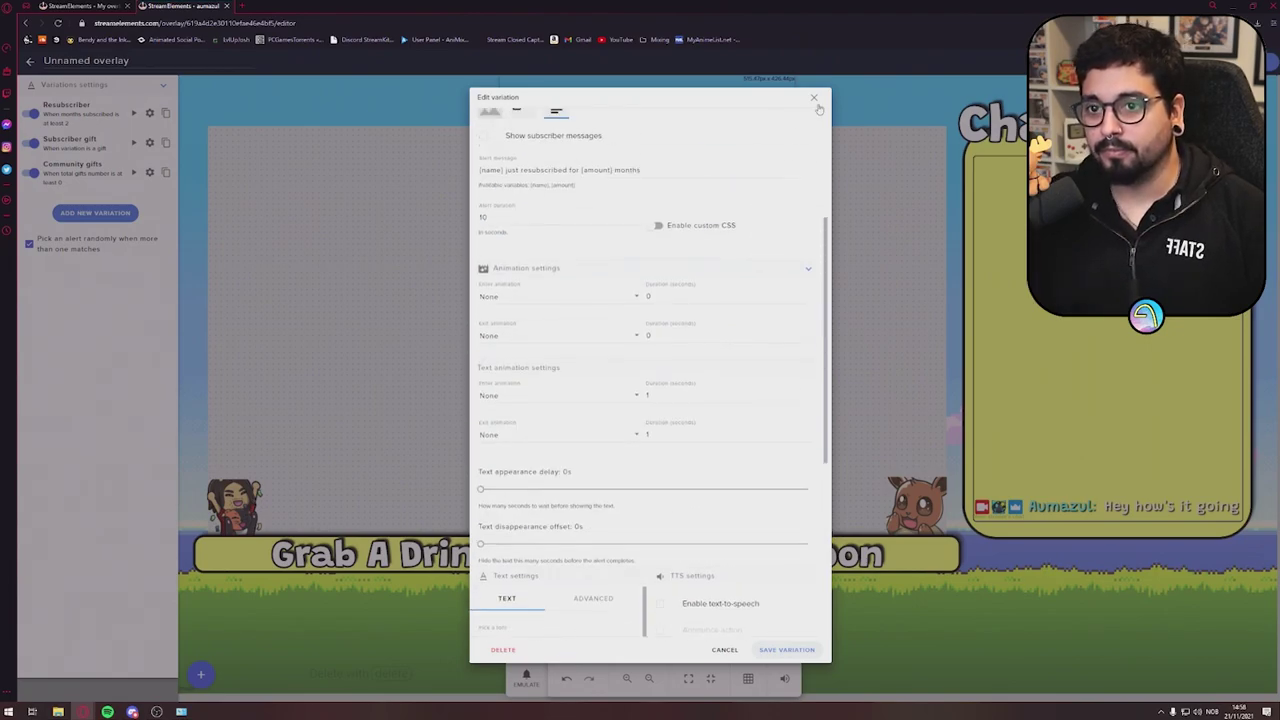
left_click(813, 100)
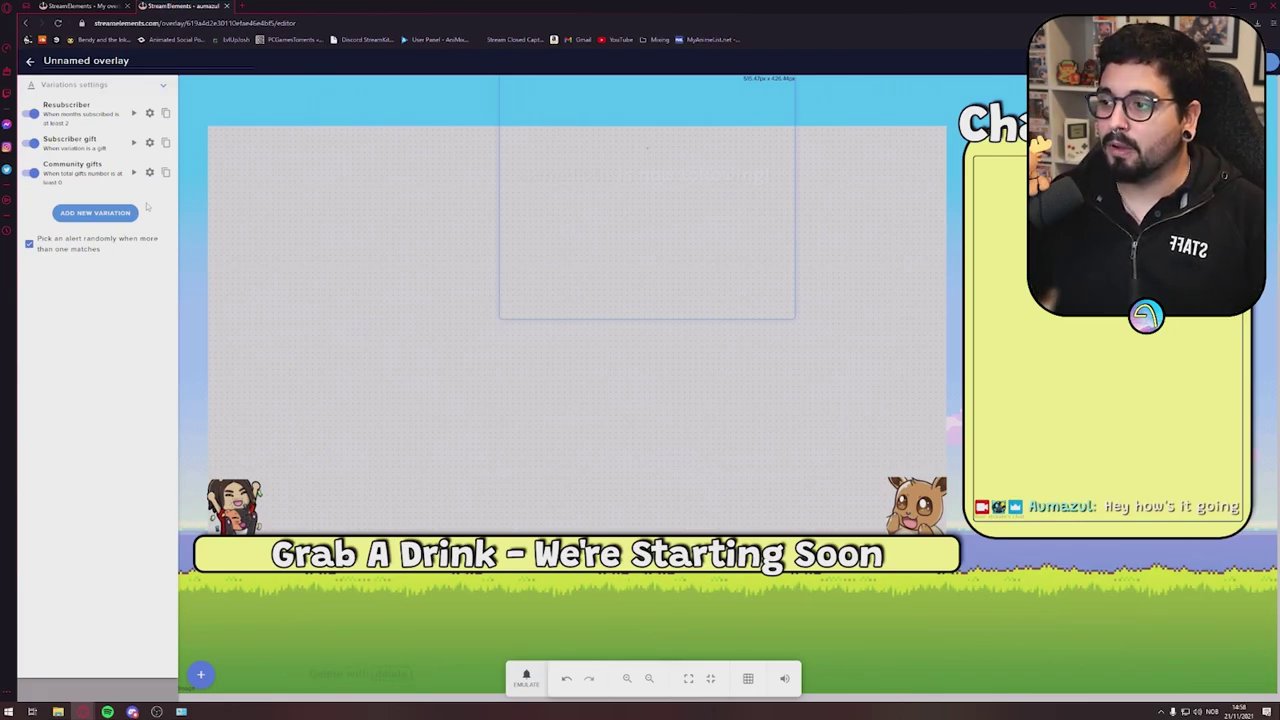
Close the subscriber alert's variations and advanced settings and show the overlay's list of layers.
left_click(163, 85)
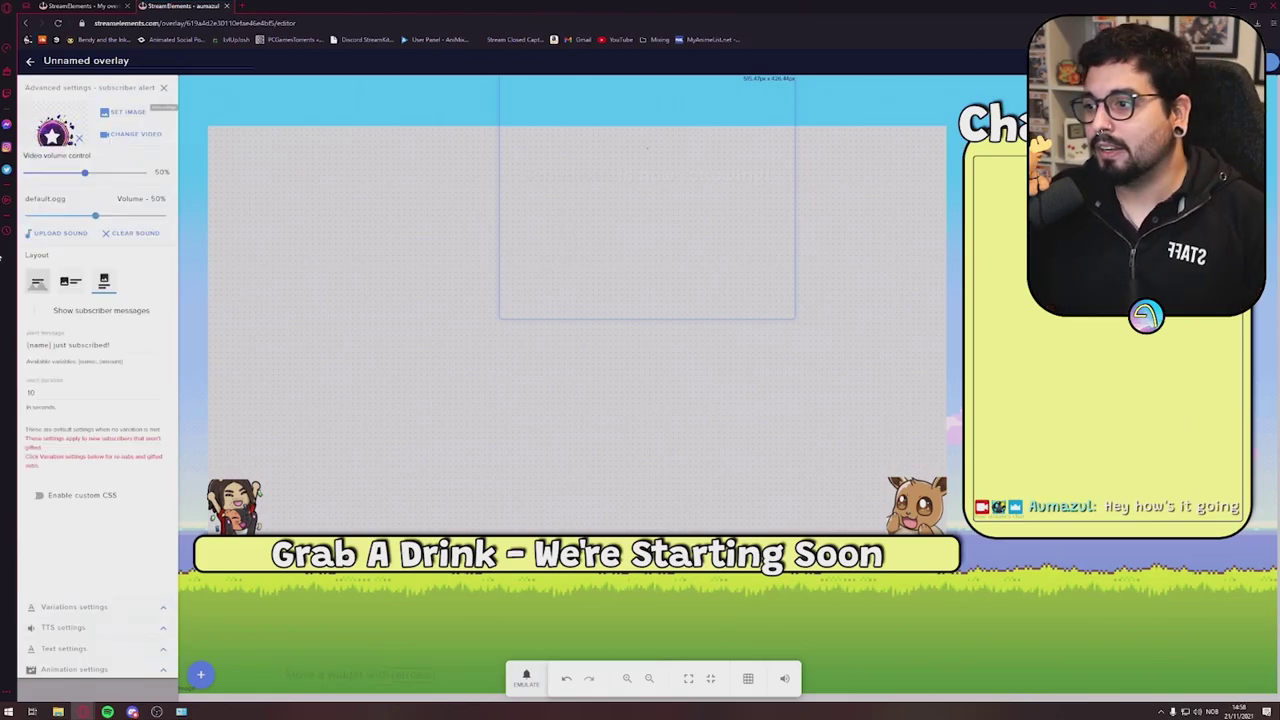
left_click(165, 89)
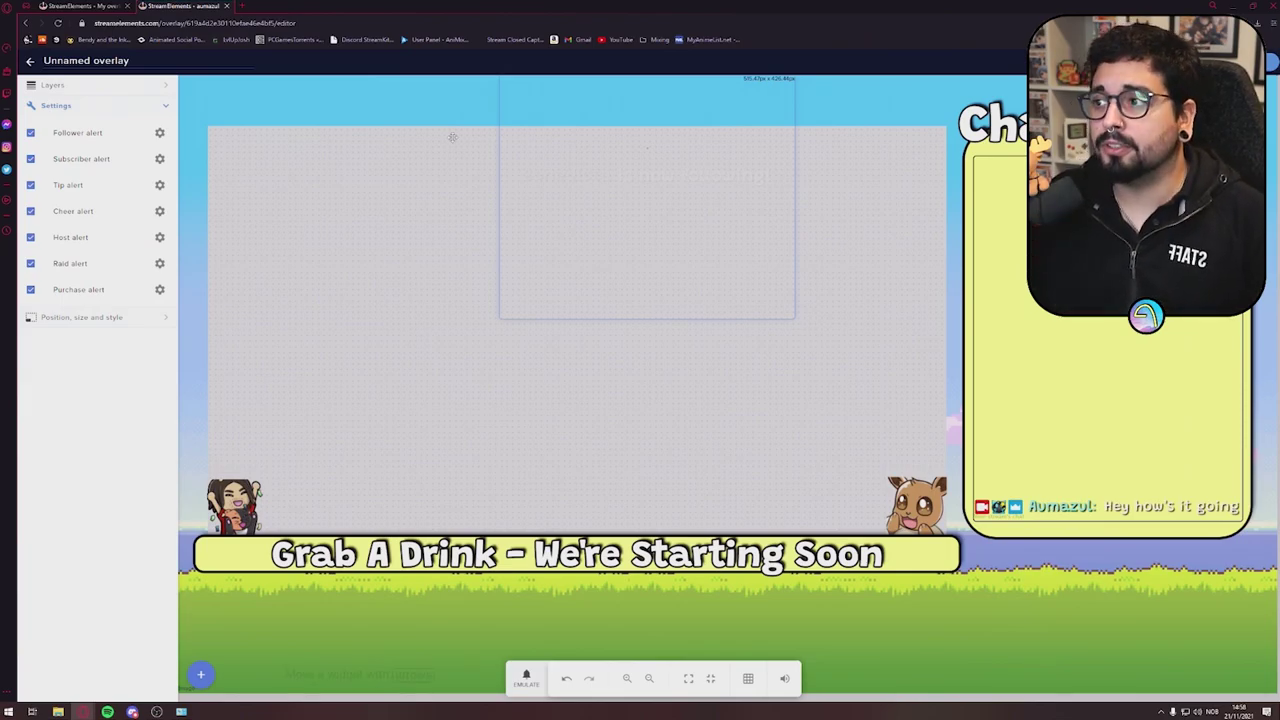
left_click(52, 85)
Add a Follower goal label widget to the overlay.
left_click(201, 677)
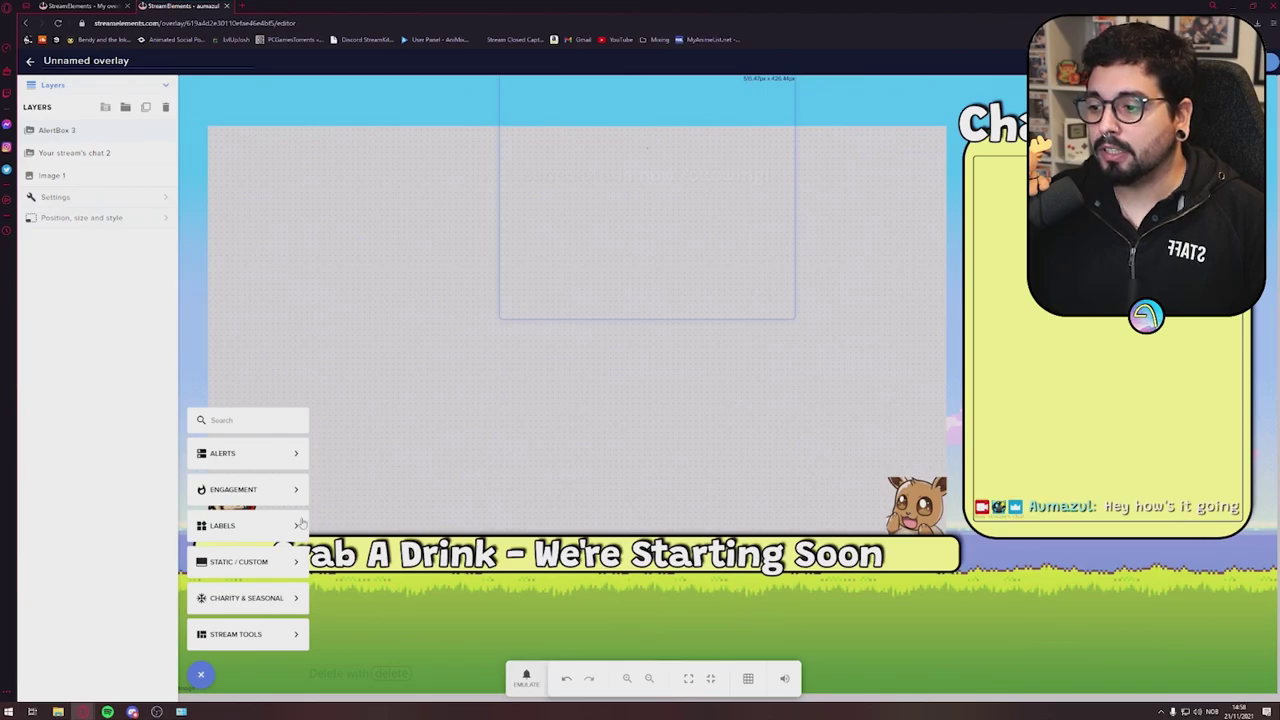
mouse_move(247, 532)
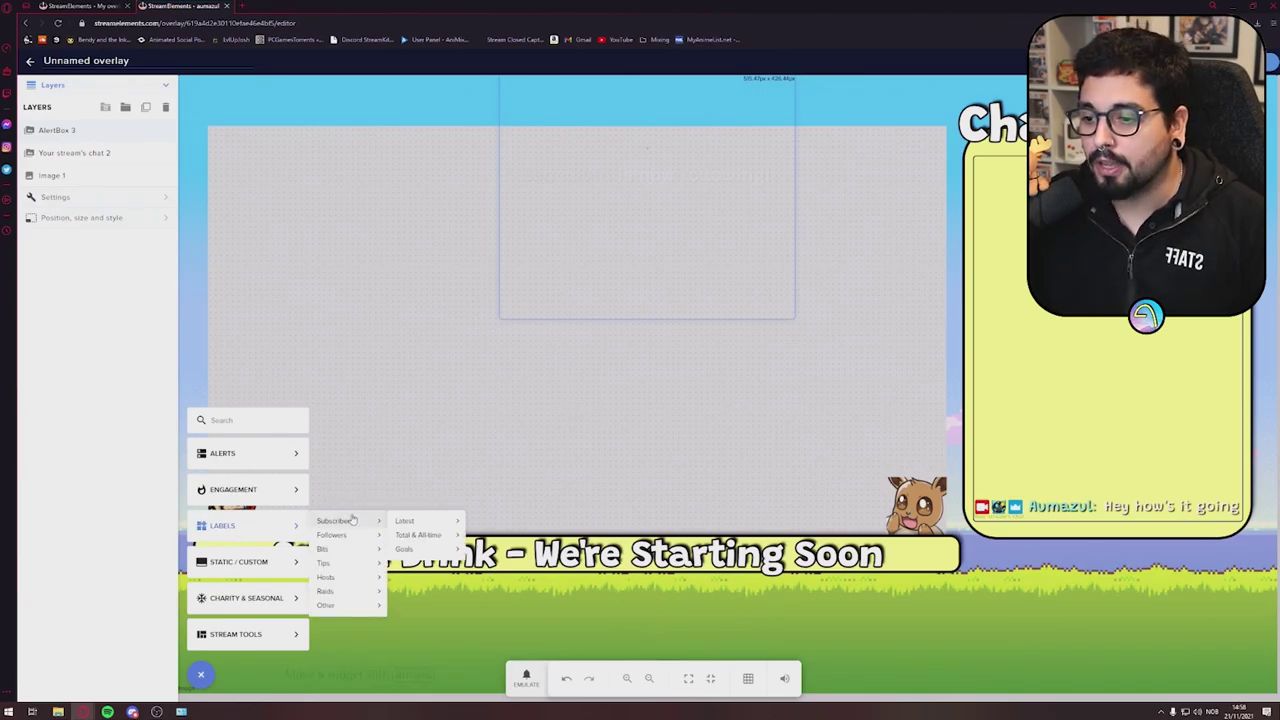
mouse_move(358, 540)
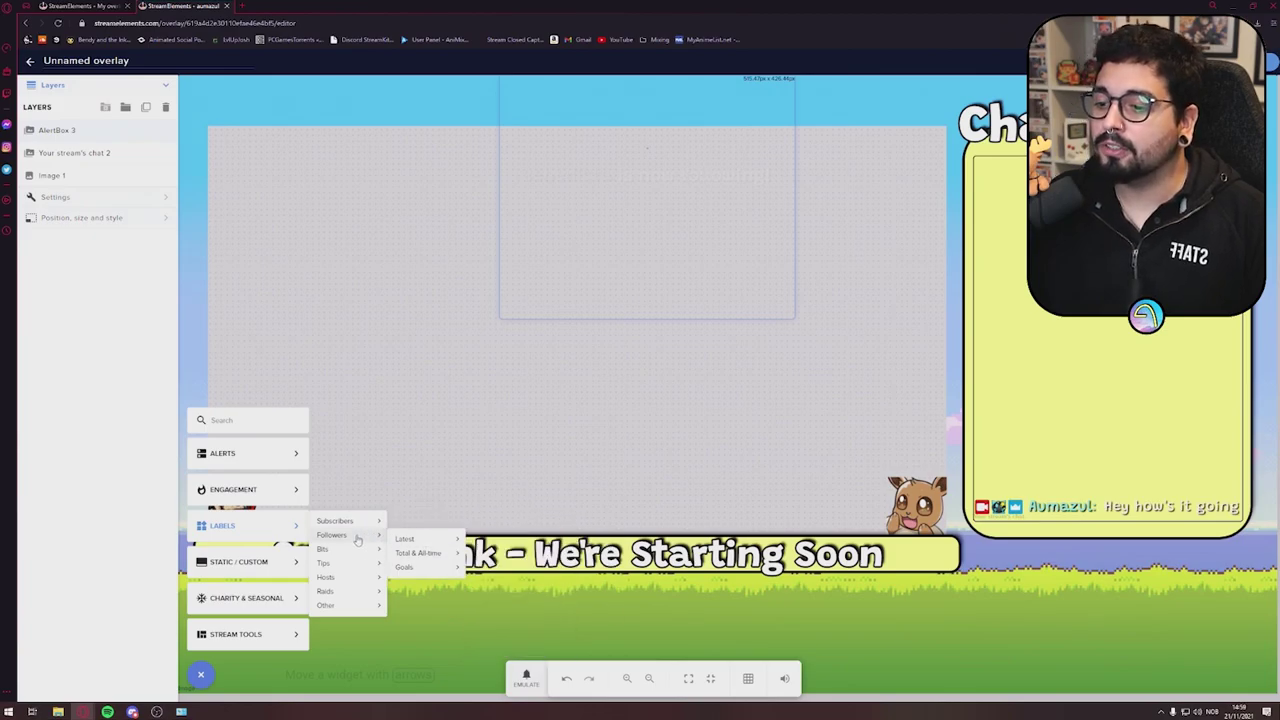
mouse_move(443, 562)
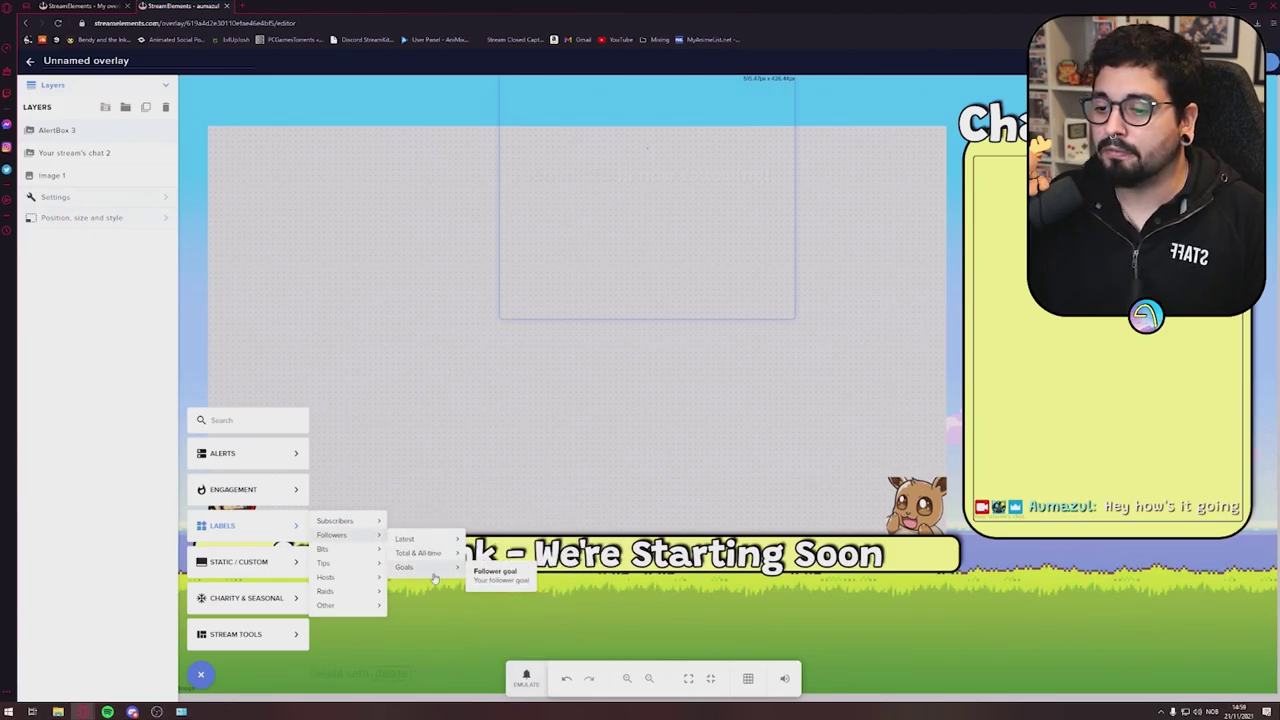
left_click(490, 574)
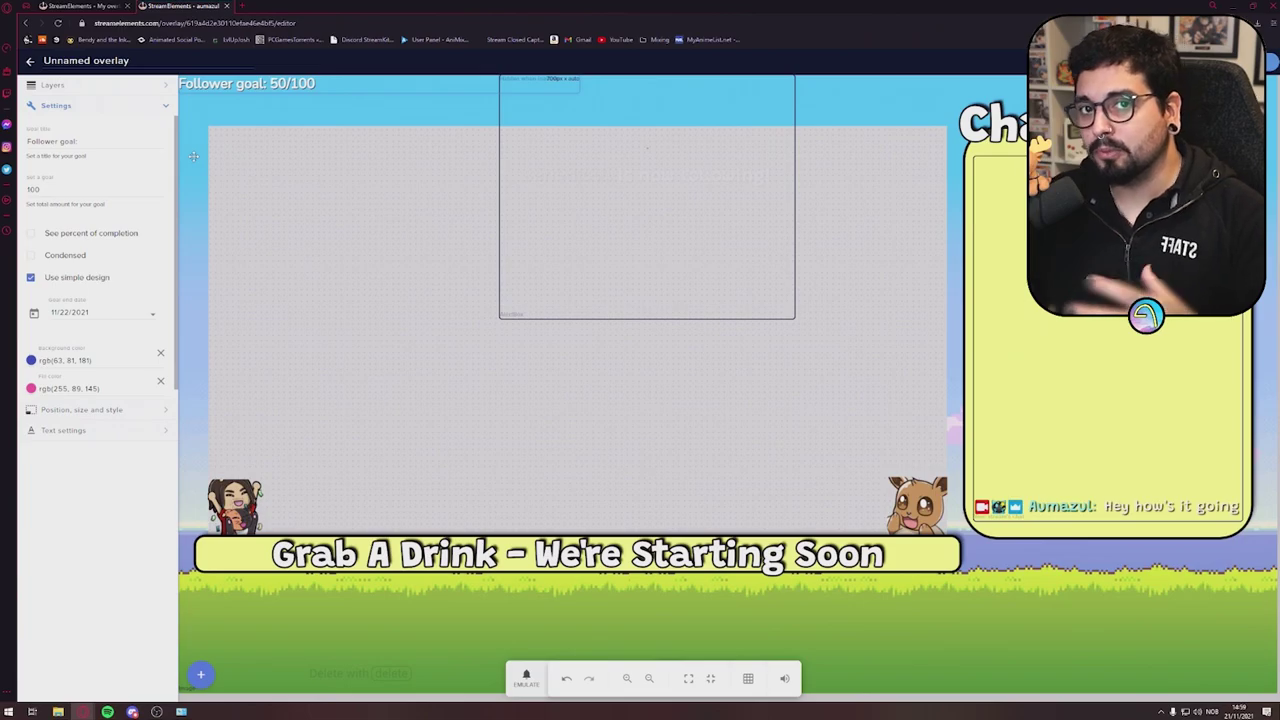
Set the follower goal's total amount to 666.
double_click(65, 189)
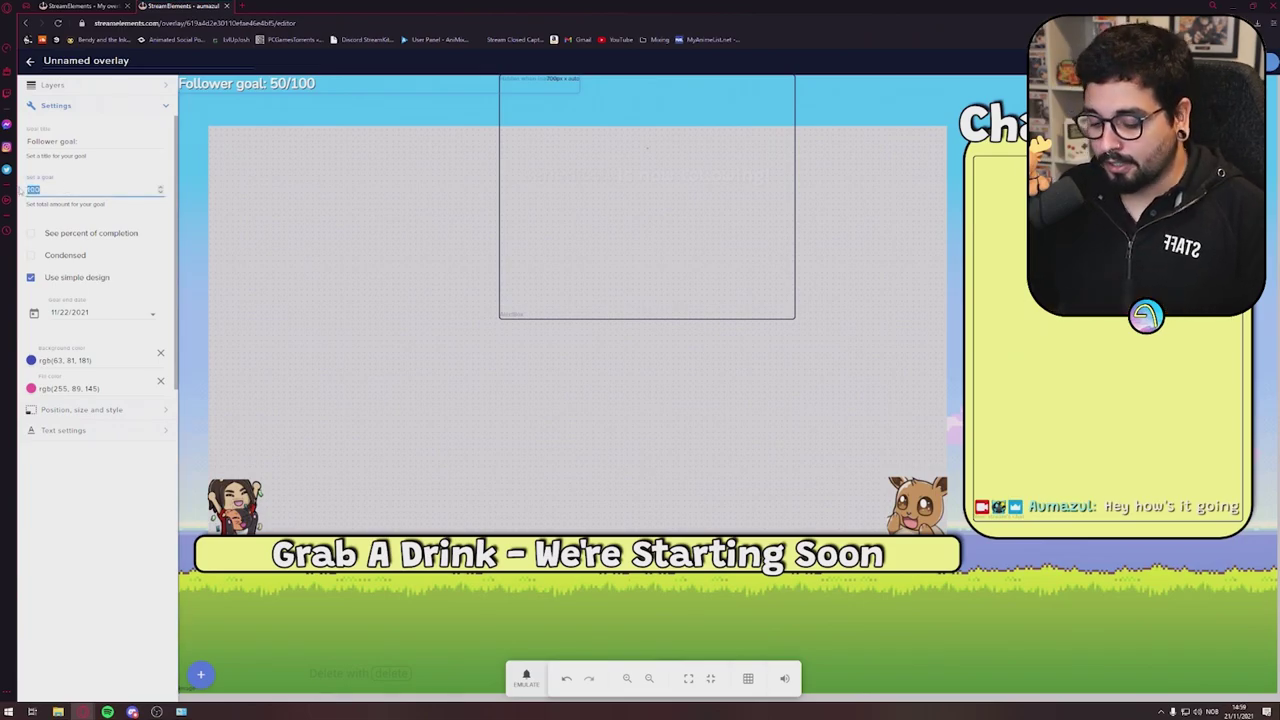
key("BackSpace")
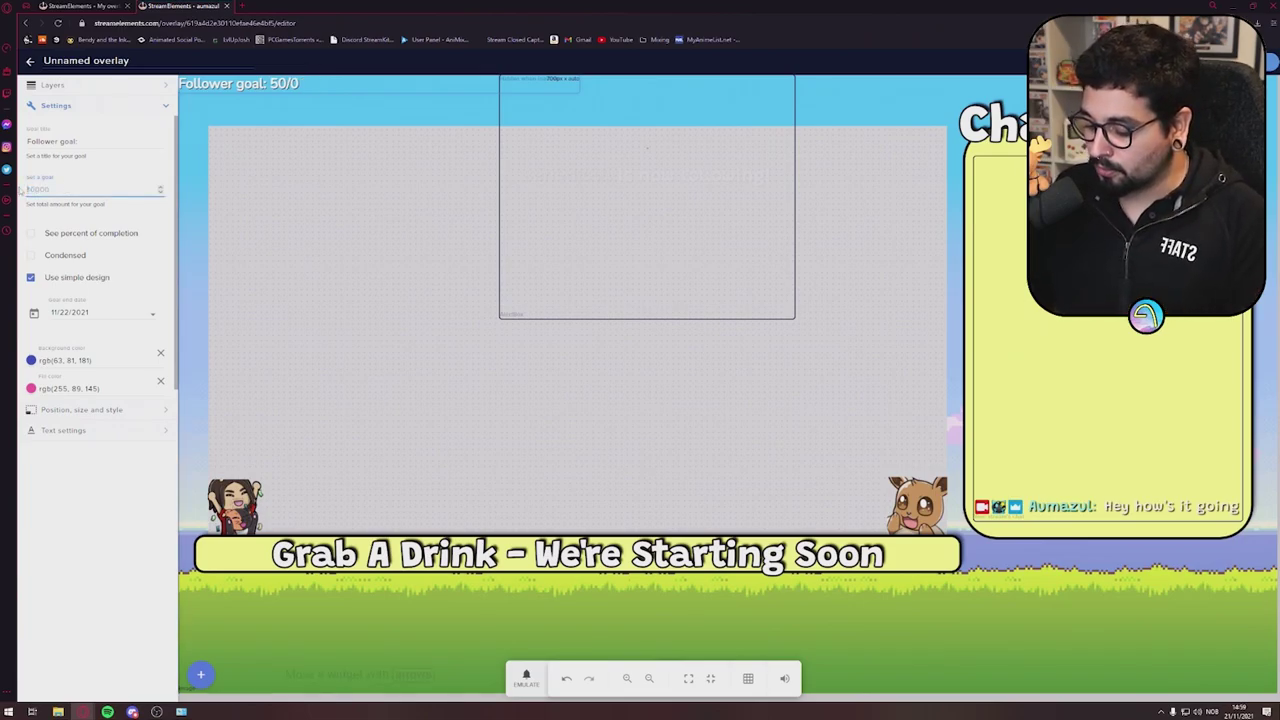
type("666")
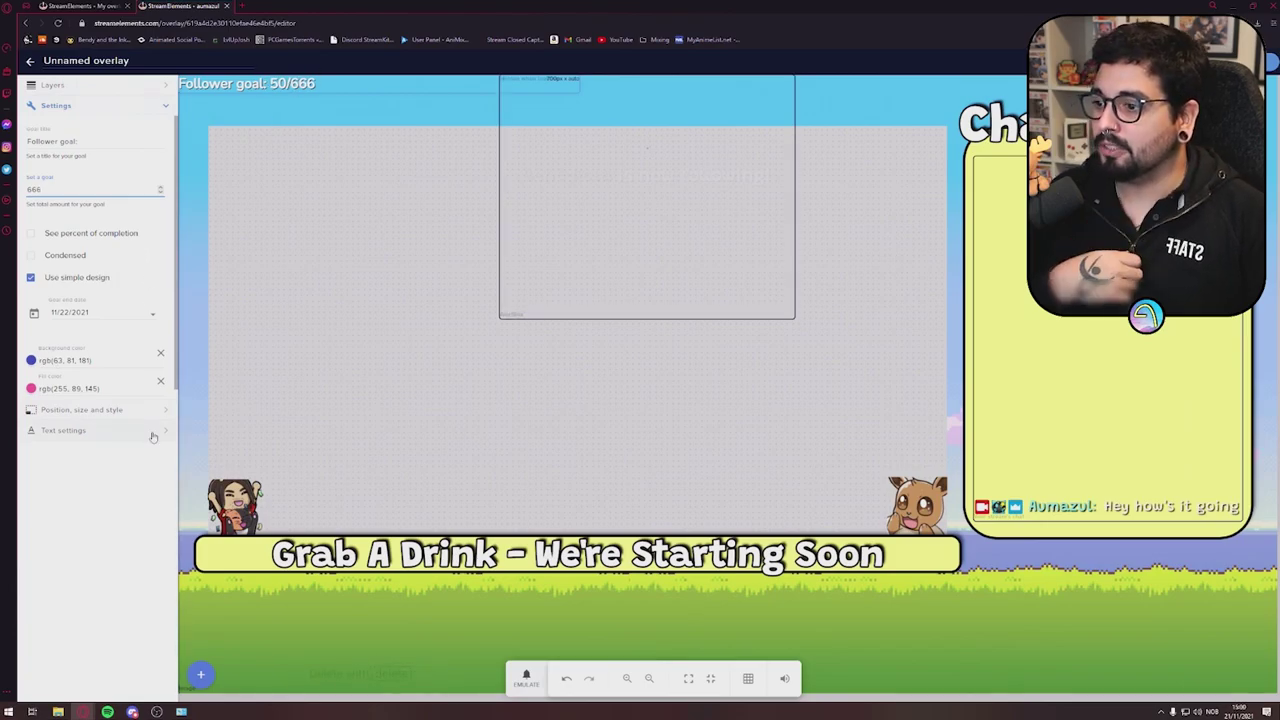
Change the follower goal label's font to Grandstander.
left_click(153, 432)
left_click(63, 209)
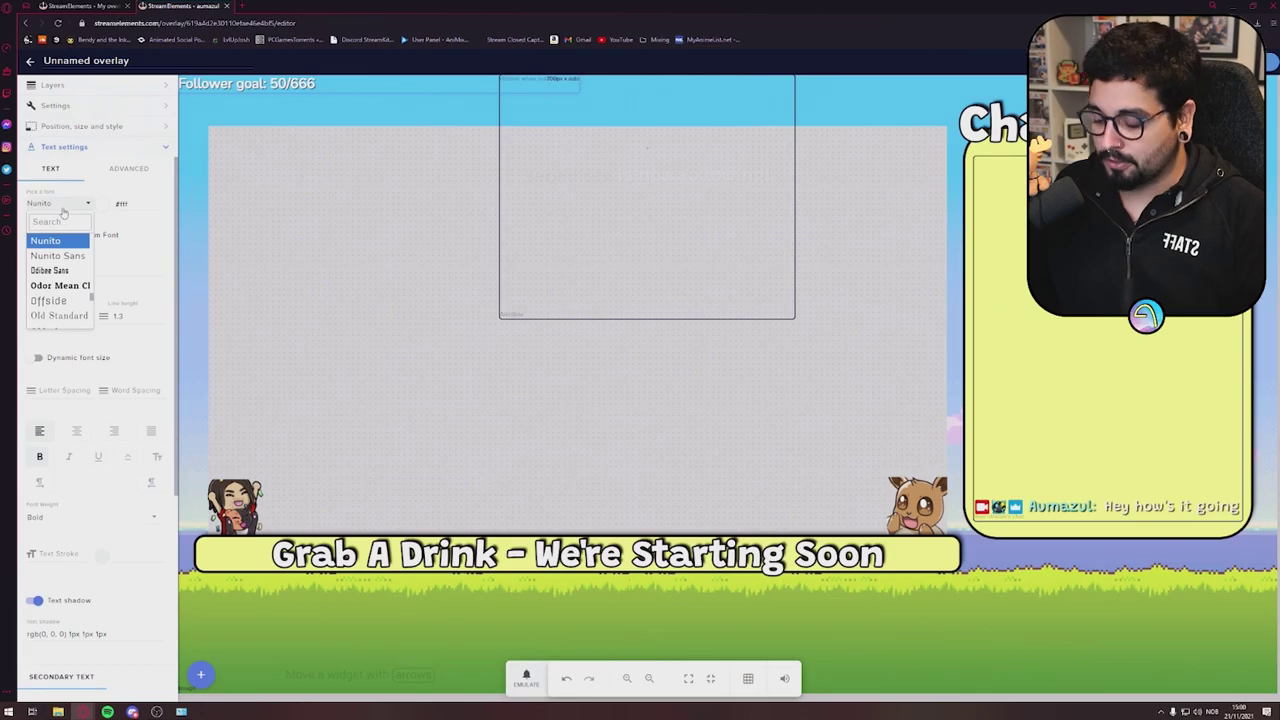
scroll(63, 212, "down", 5)
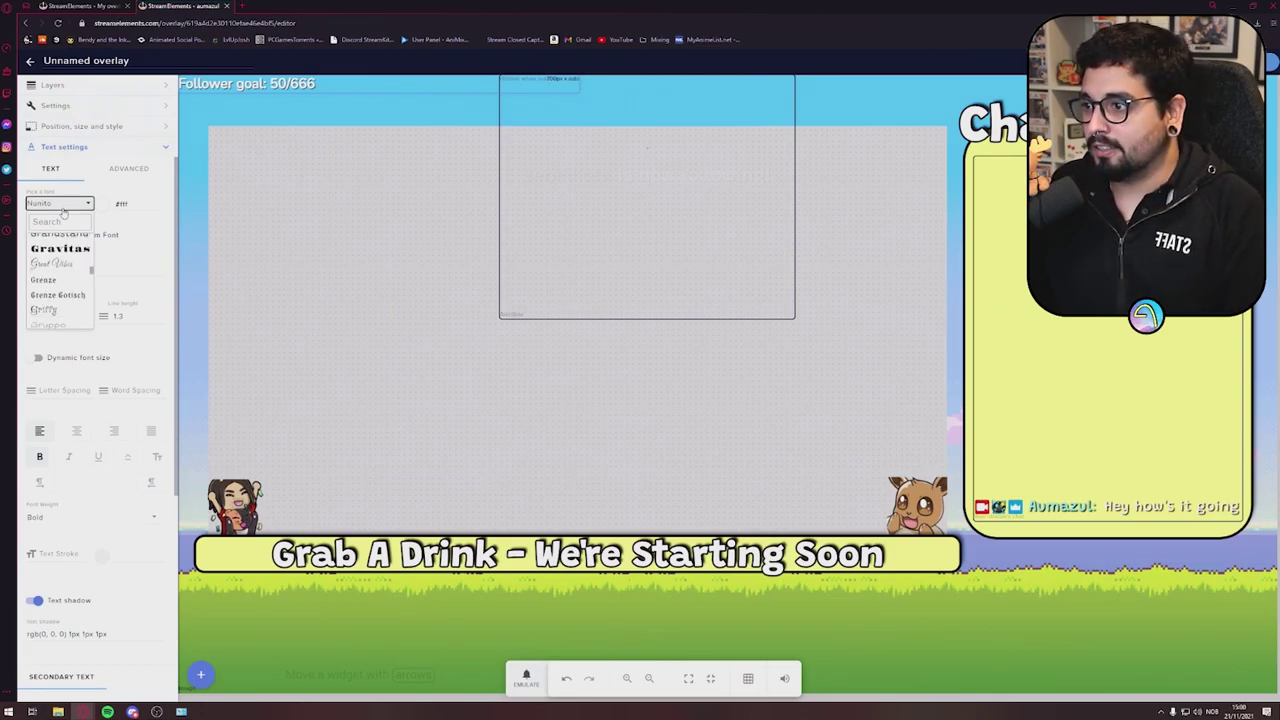
left_click(58, 222)
type("gran")
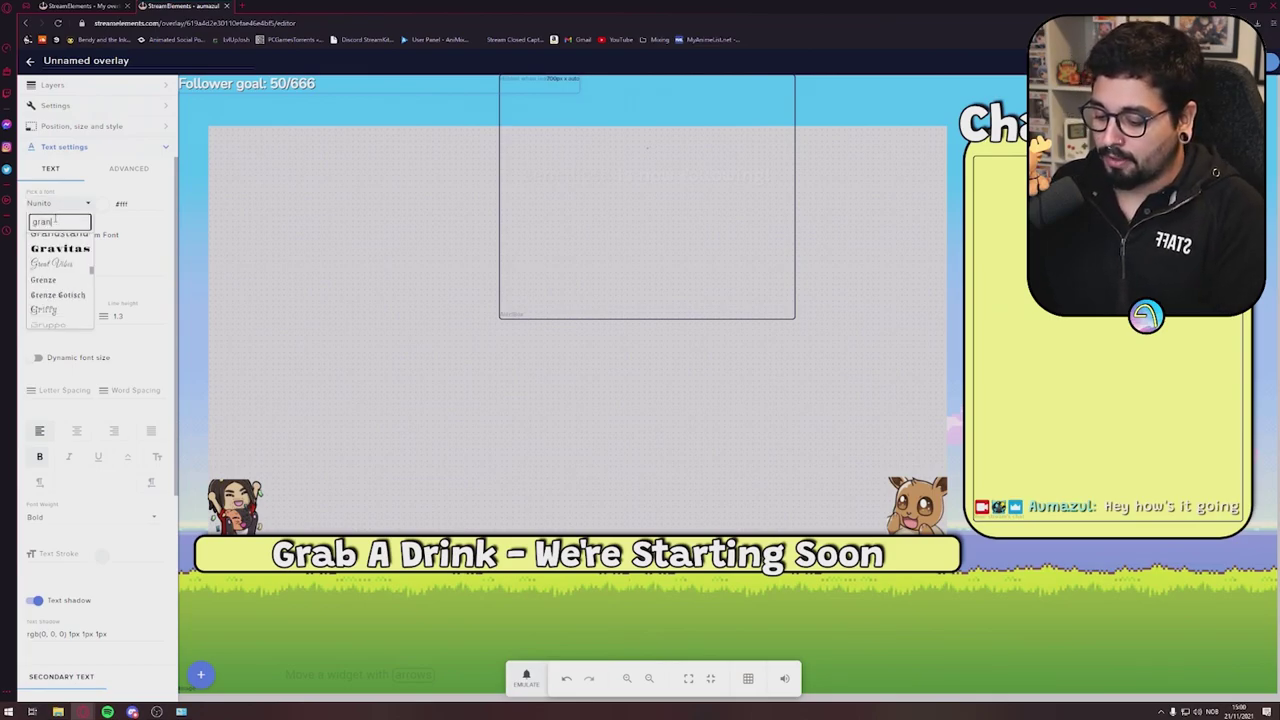
type("ds")
left_click(75, 239)
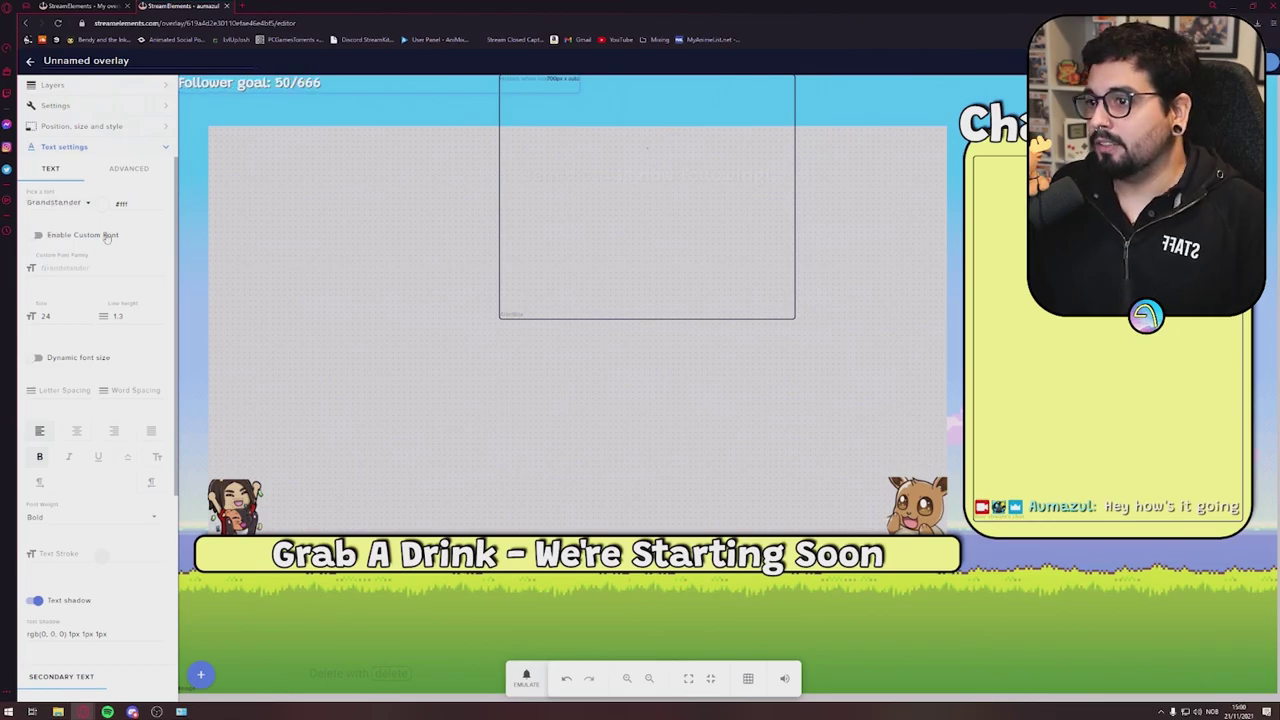
Place the follower goal label just above the grey screen area's upper-left corner and narrow its box to fit the text.
left_click_drag(229, 83, 265, 120)
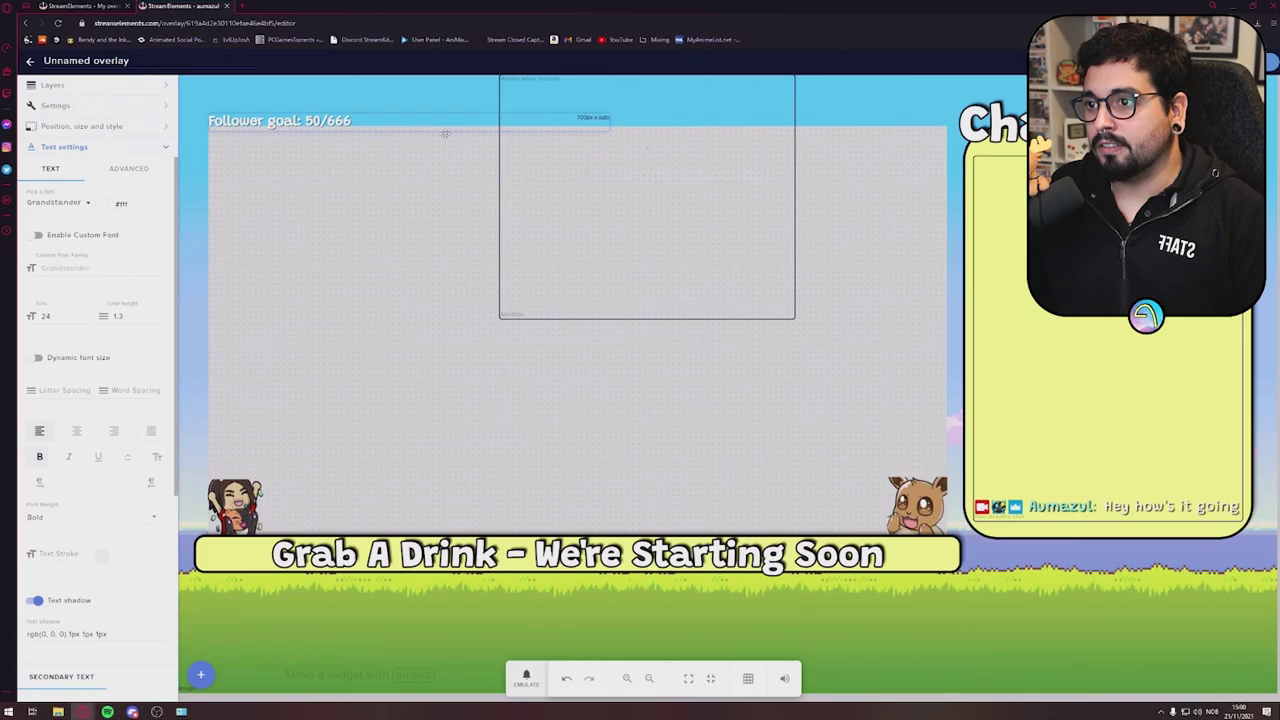
key("Up")
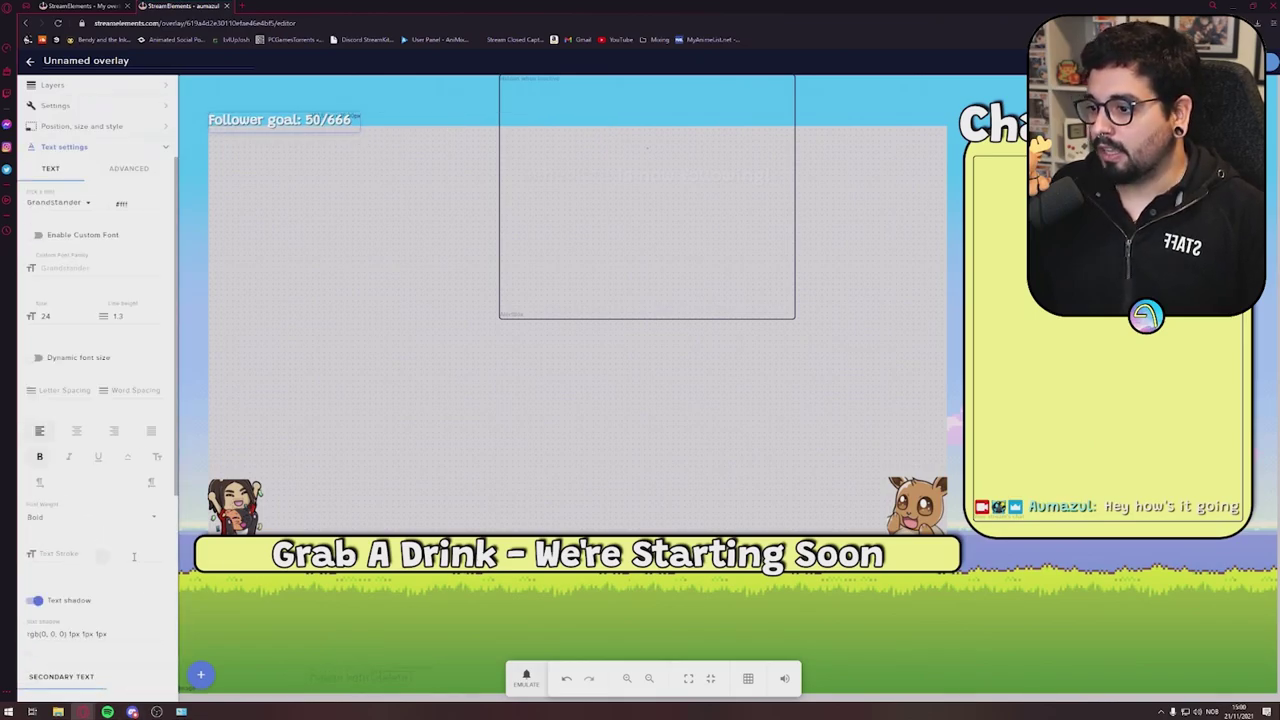
scroll(134, 561, "down", 1)
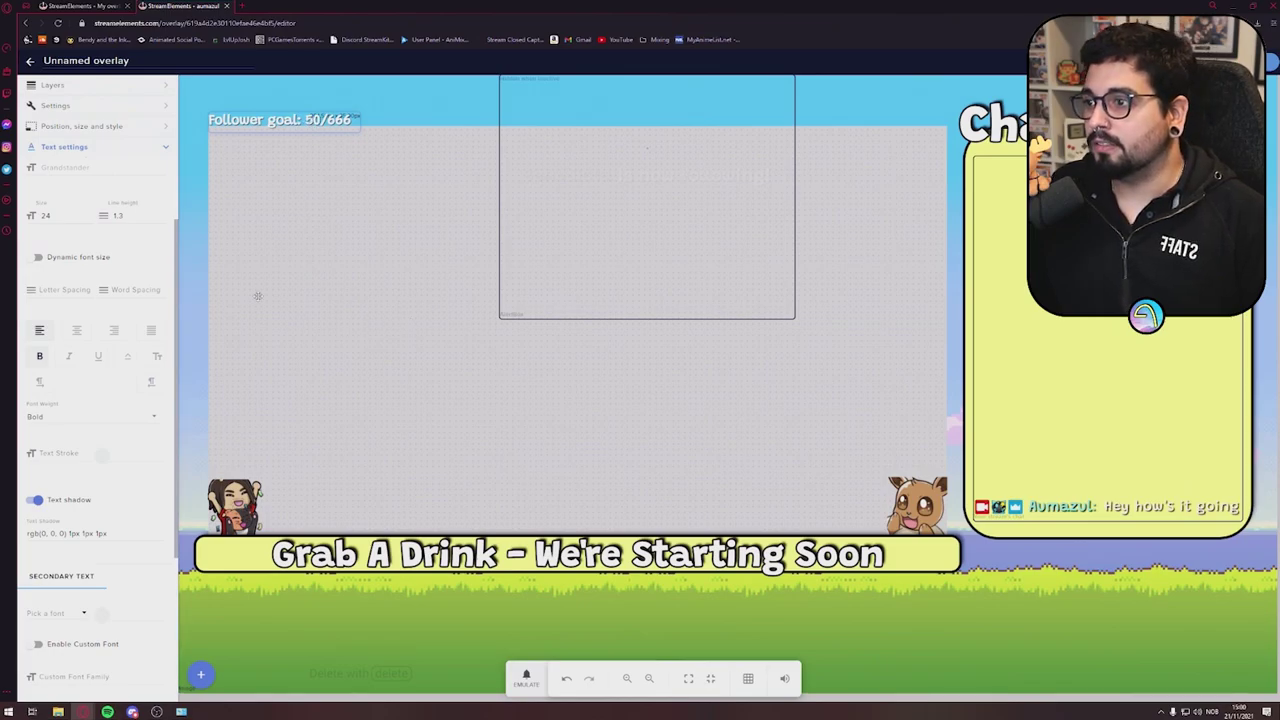
Add a Latest subscriber label and place it just above the grey screen area's upper-right corner.
left_click(200, 675)
mouse_move(241, 510)
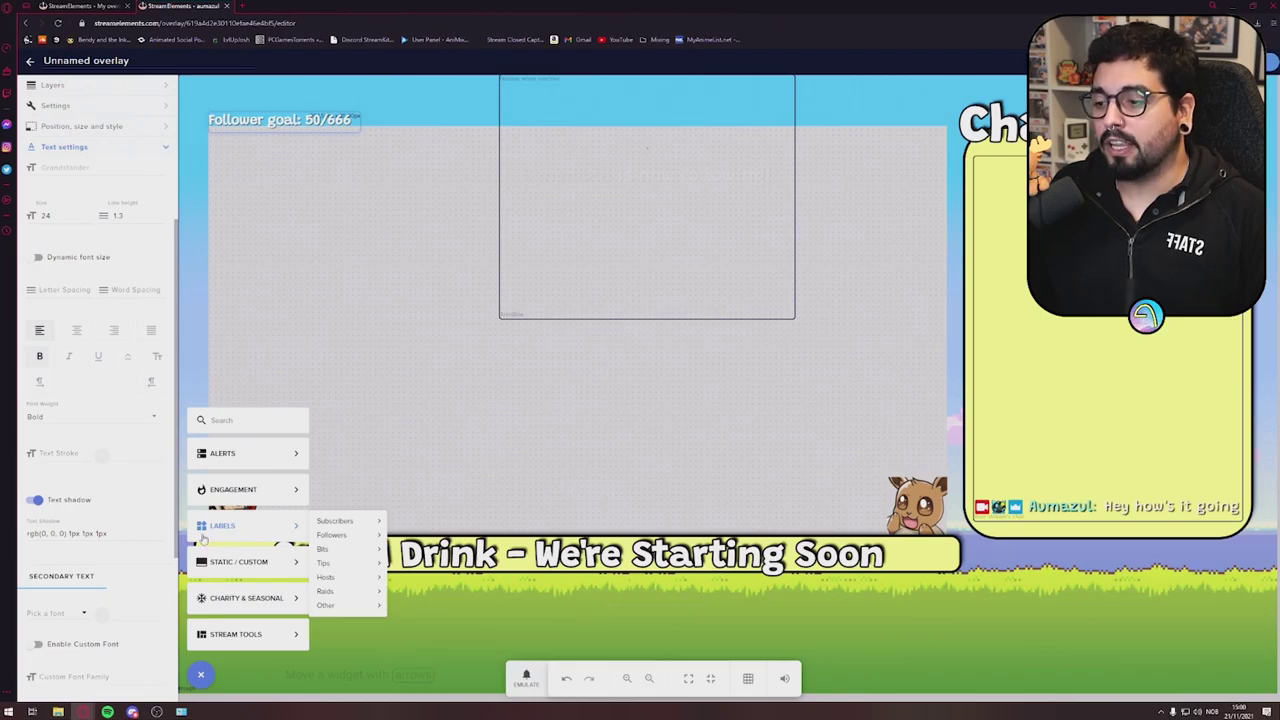
mouse_move(322, 533)
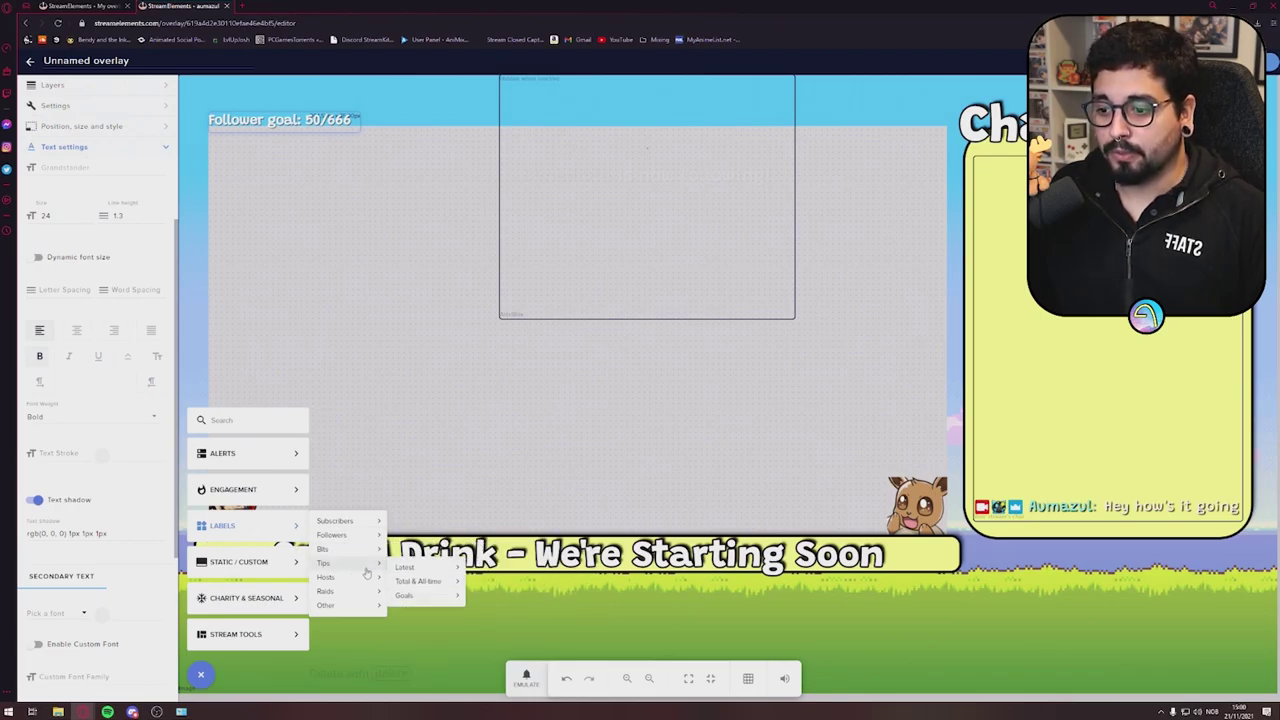
mouse_move(404, 522)
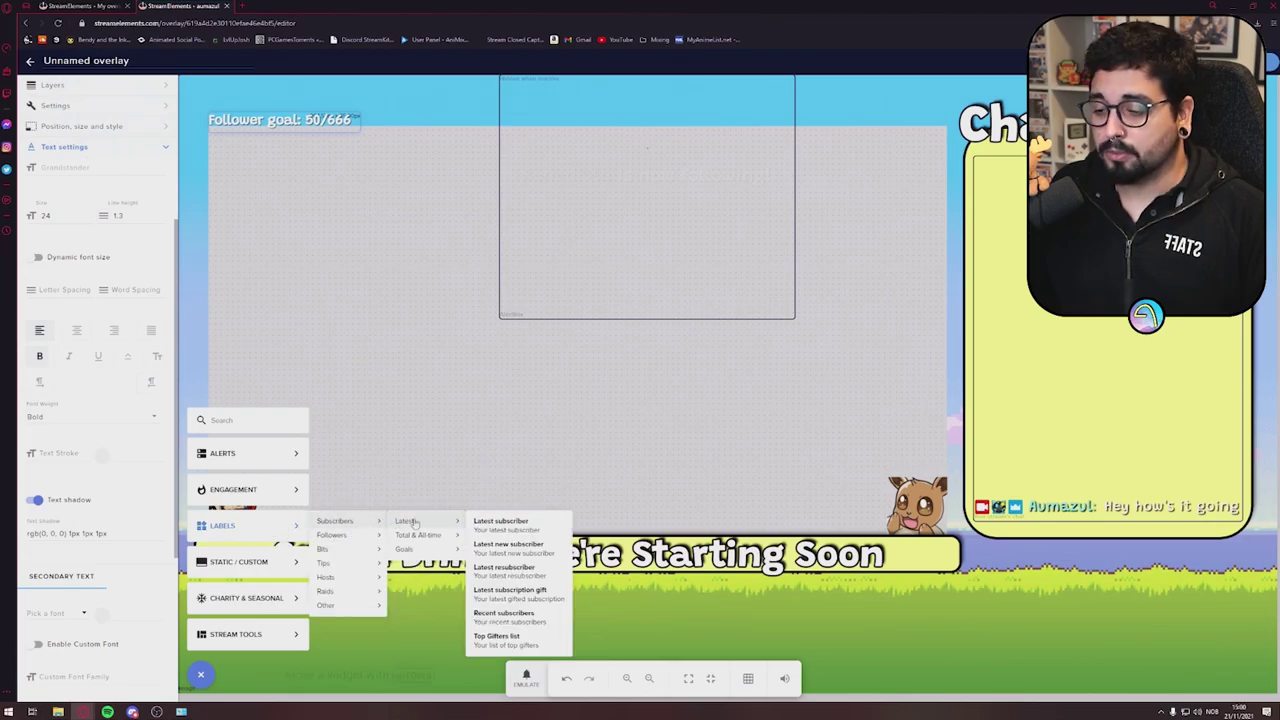
left_click(510, 524)
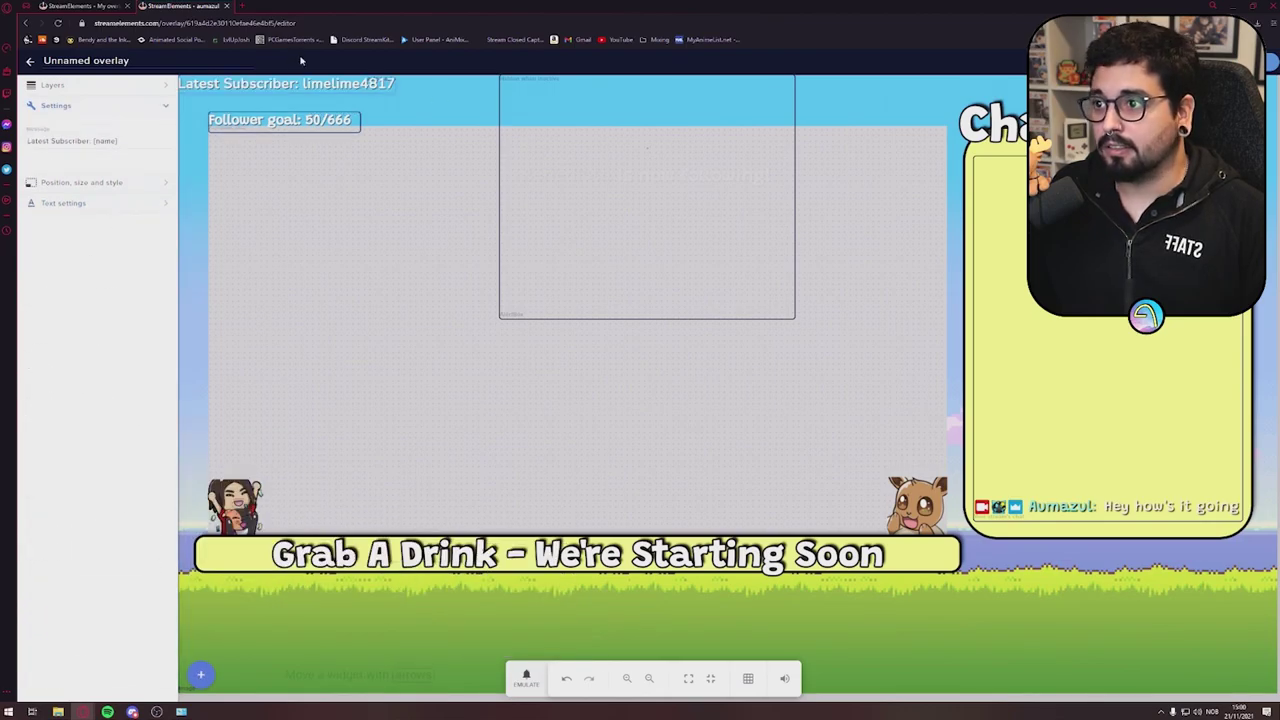
left_click_drag(260, 88, 813, 119)
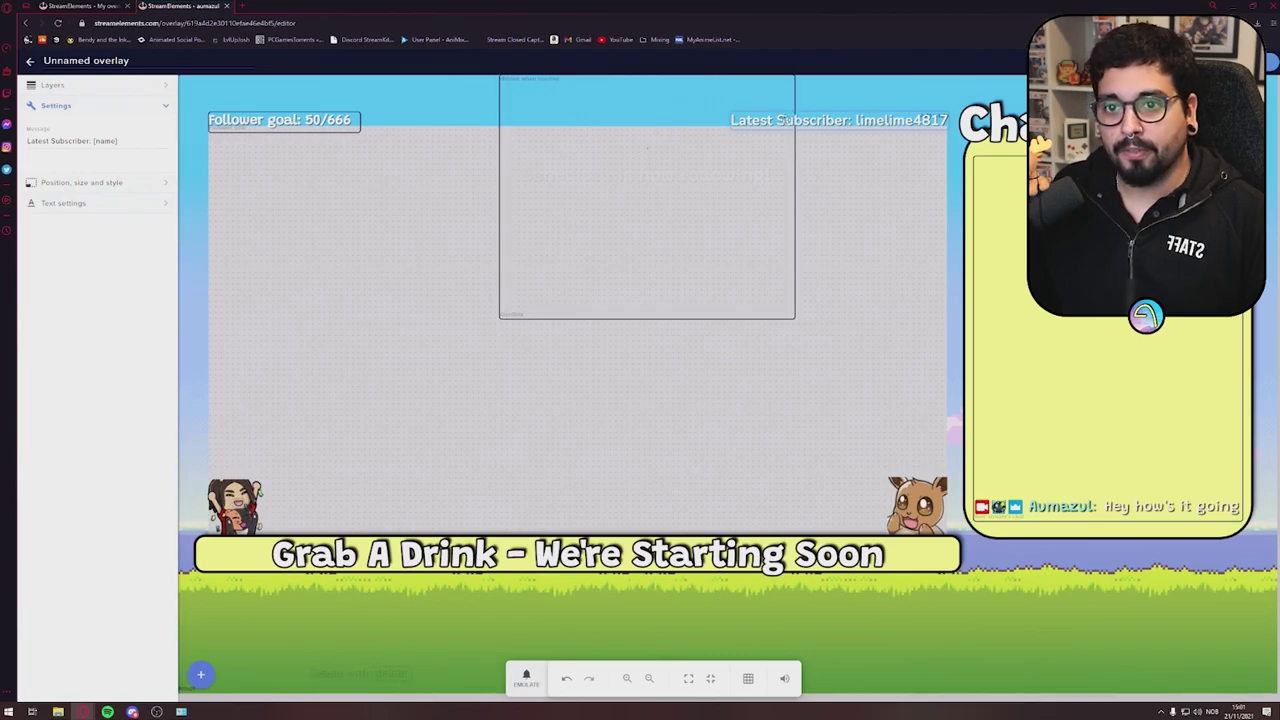
Add a Kappagen widget to the overlay and set its chat emote animation to Bounce.
left_click(200, 674)
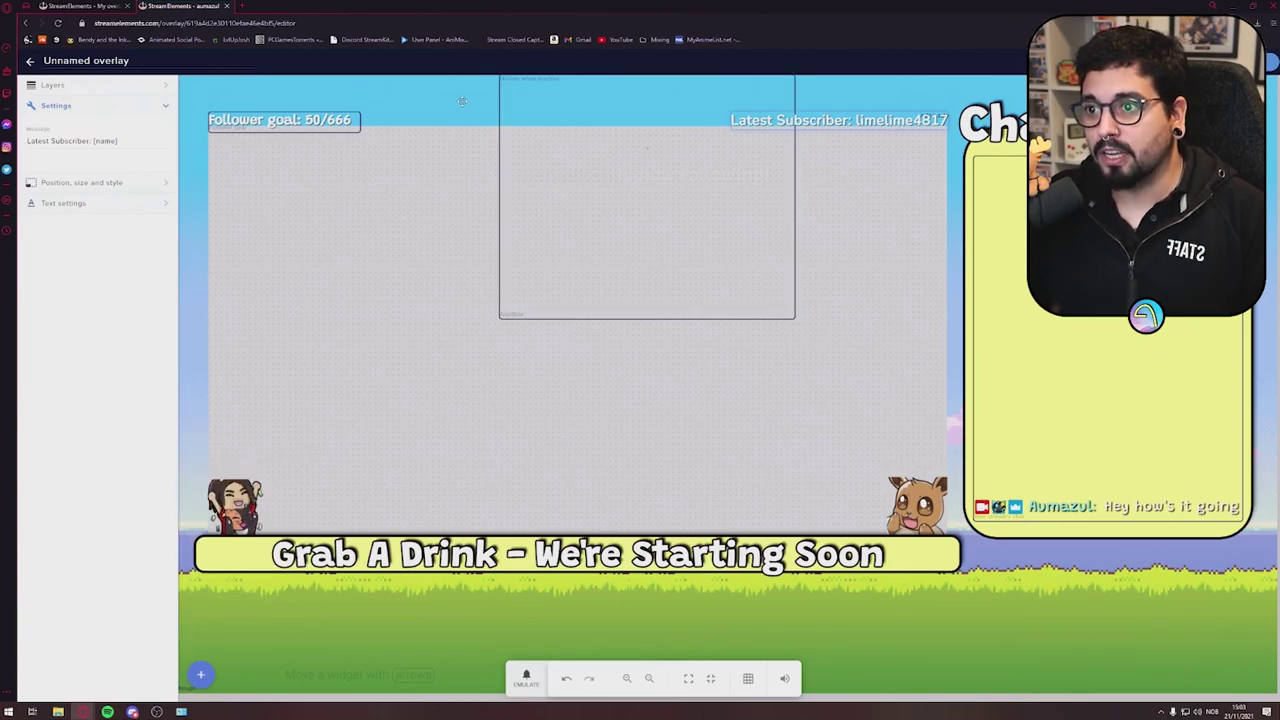
left_click(703, 554)
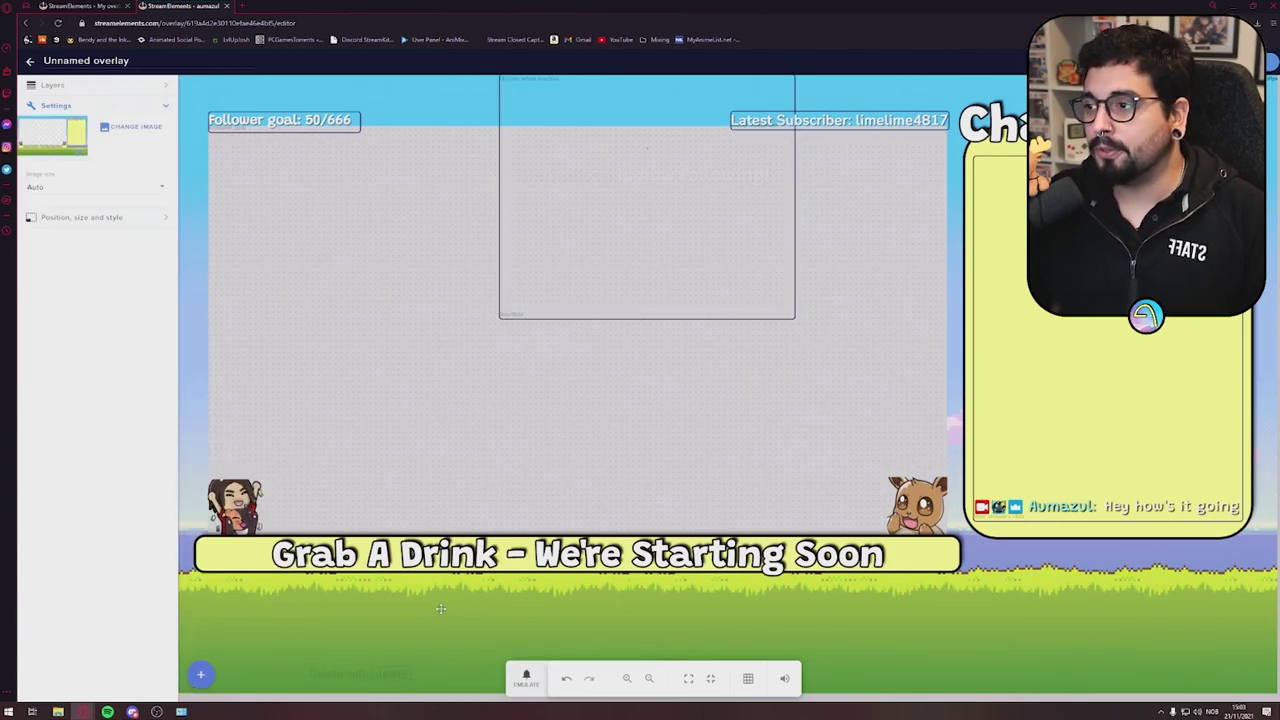
left_click(200, 674)
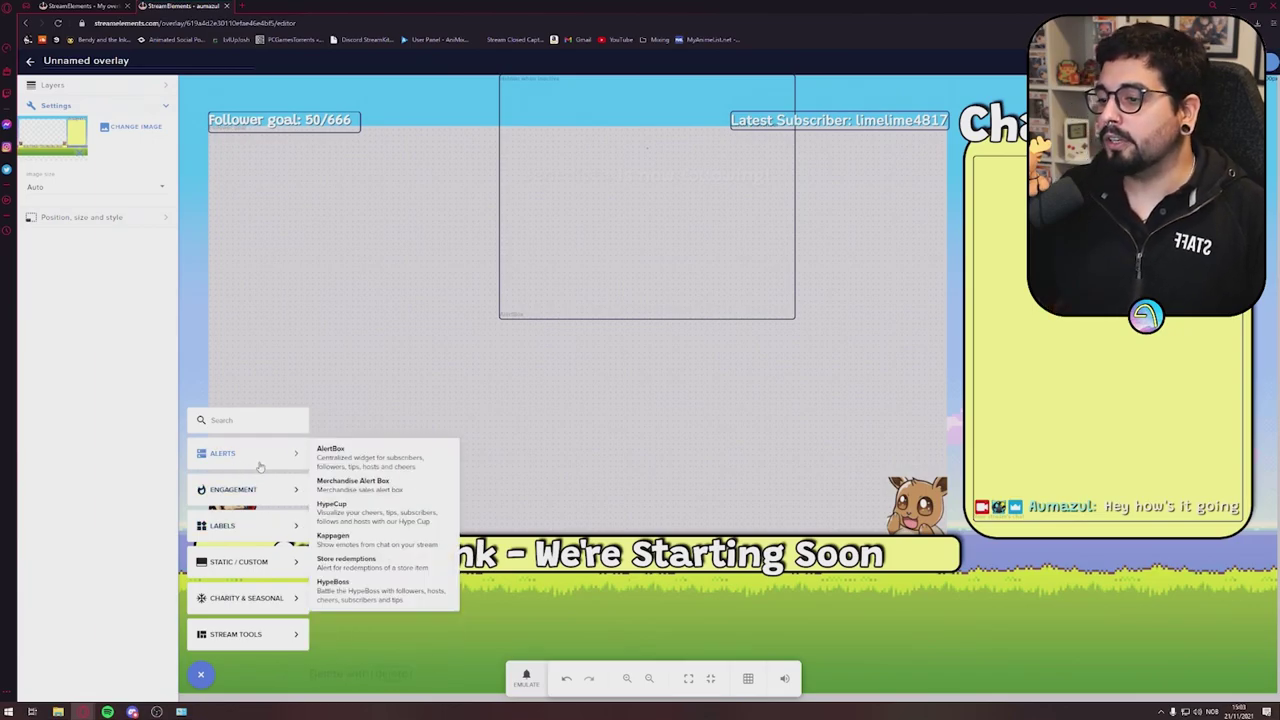
left_click(364, 550)
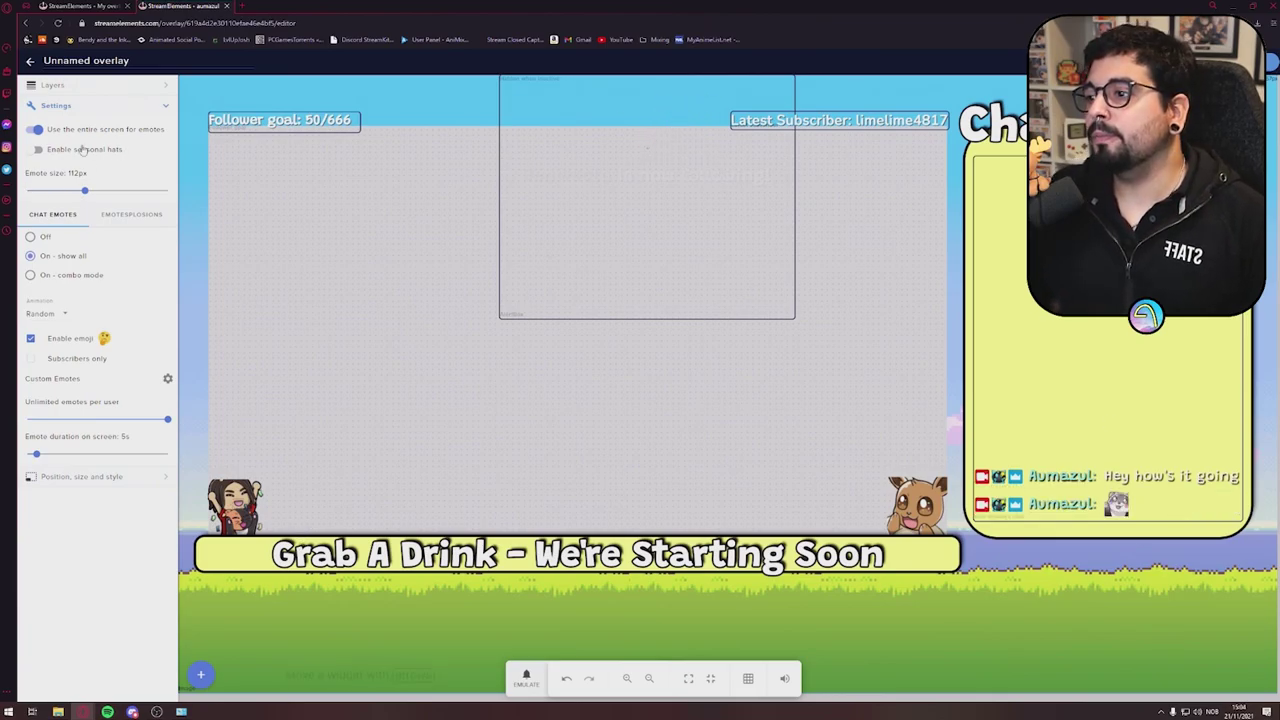
left_click(45, 314)
left_click(70, 289)
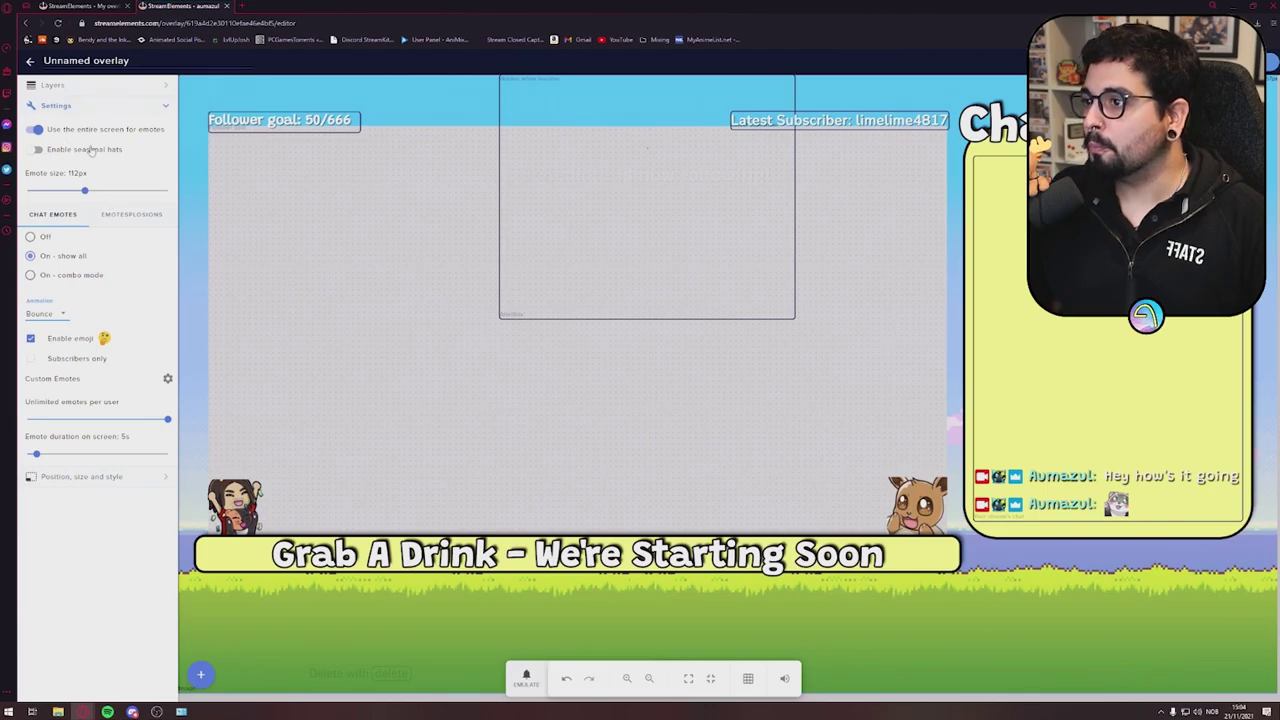
Check the Kappagen emotesplosion animation options, keep Random, and emulate a follower event to preview the effect.
left_click(133, 218)
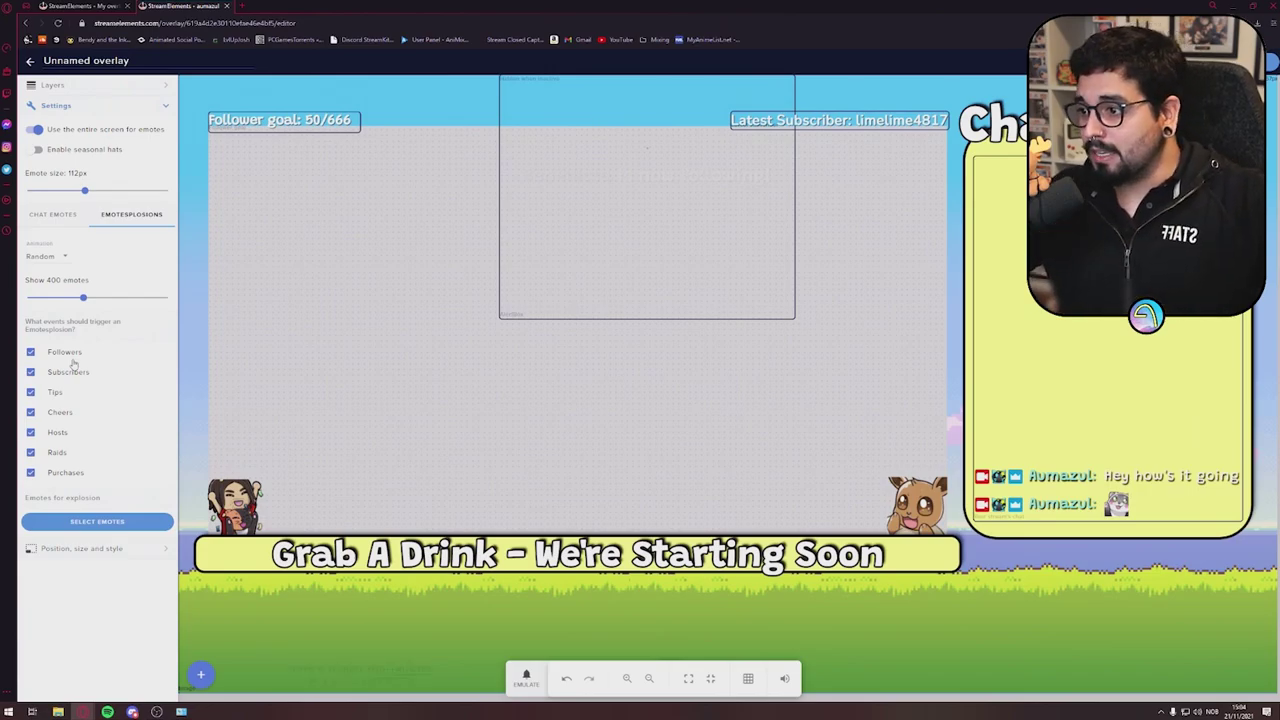
left_click(50, 257)
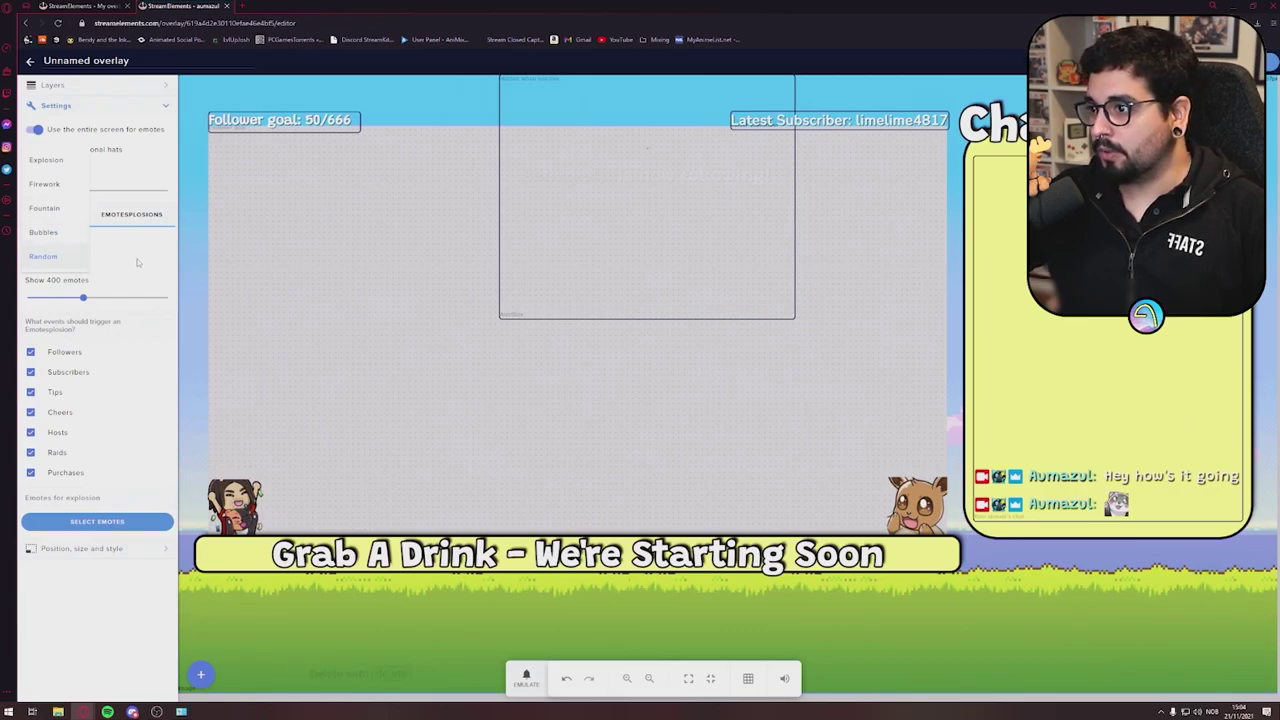
left_click(45, 258)
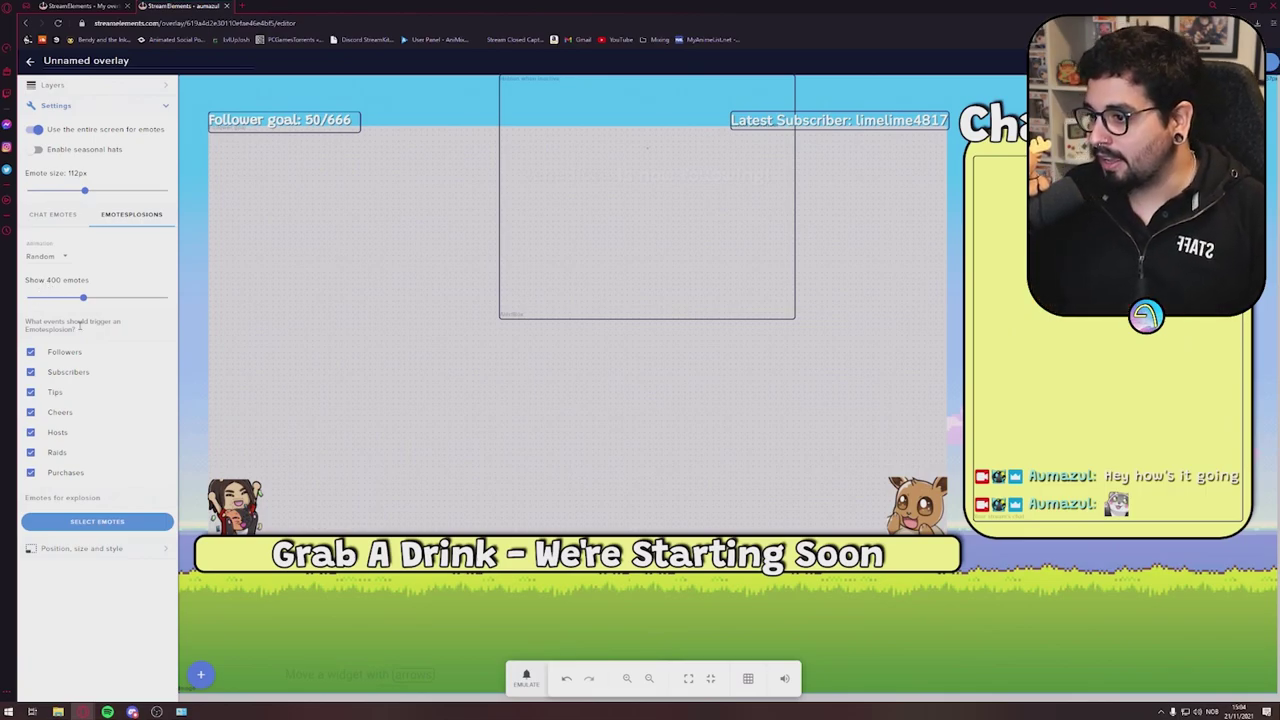
left_click(526, 678)
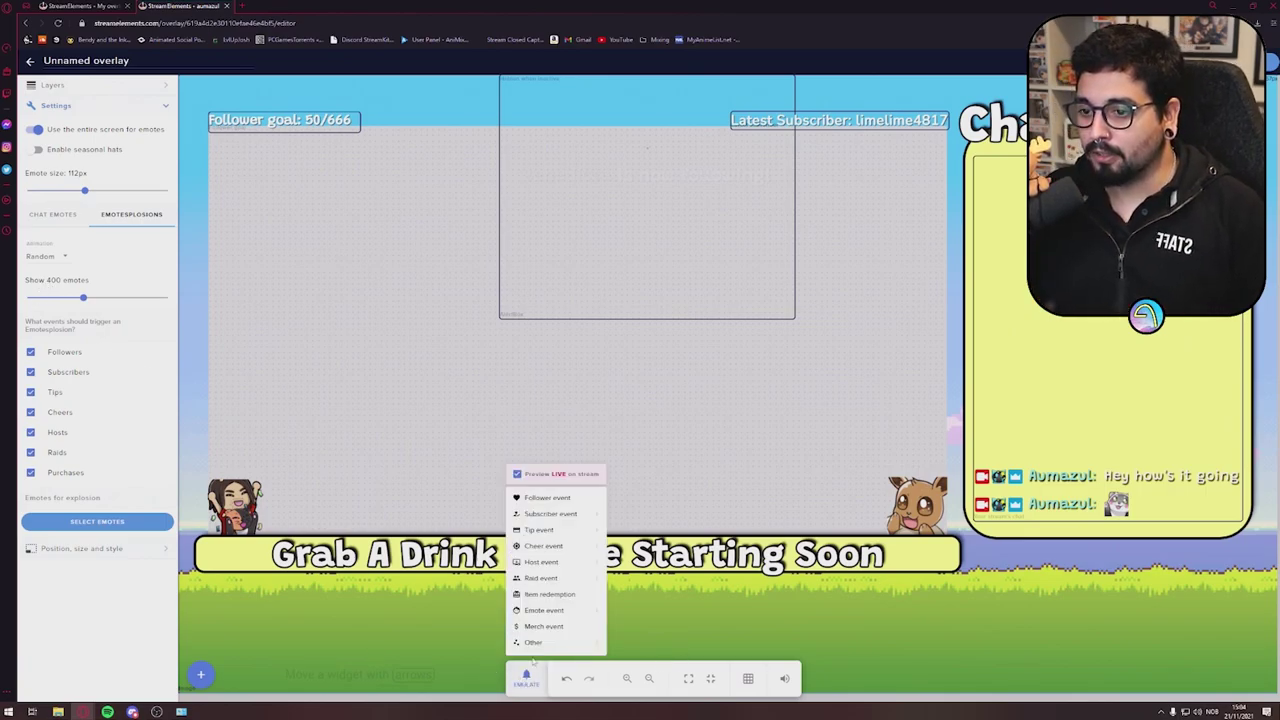
left_click(550, 498)
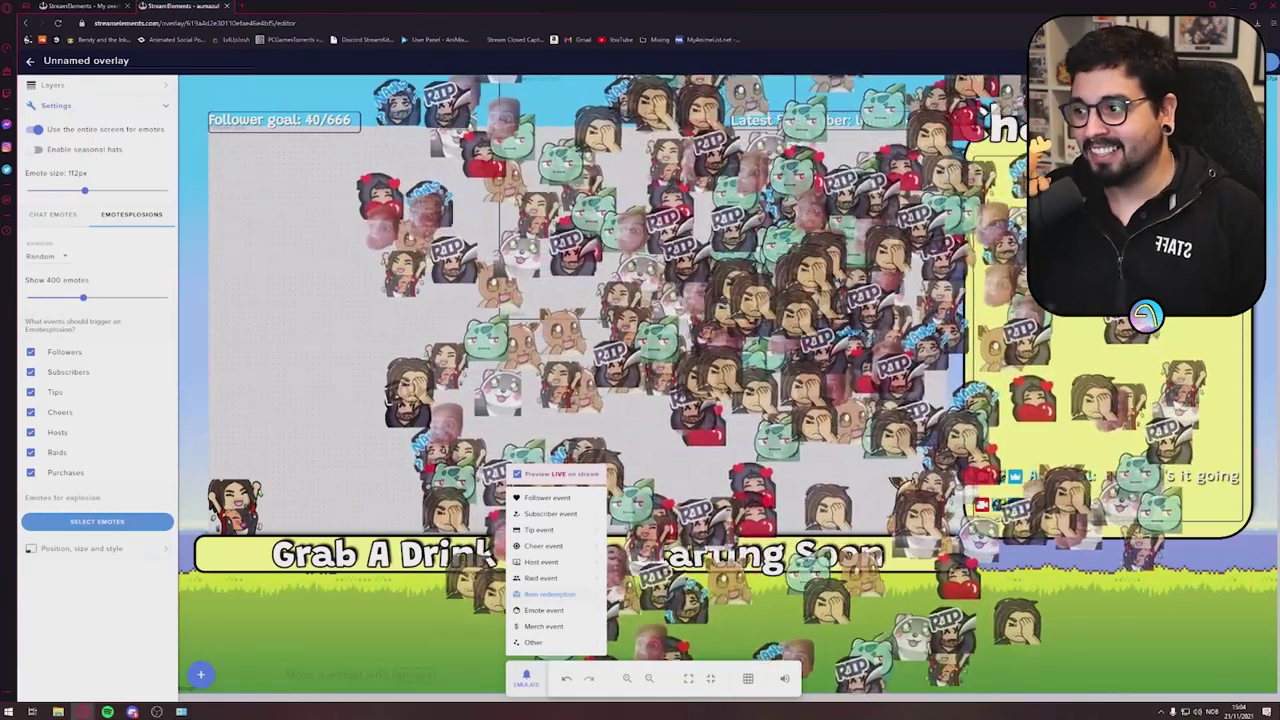
Reduce the emotesplosion to 201 emotes and emulate a subscriber event to preview it.
left_click_drag(83, 297, 55, 300)
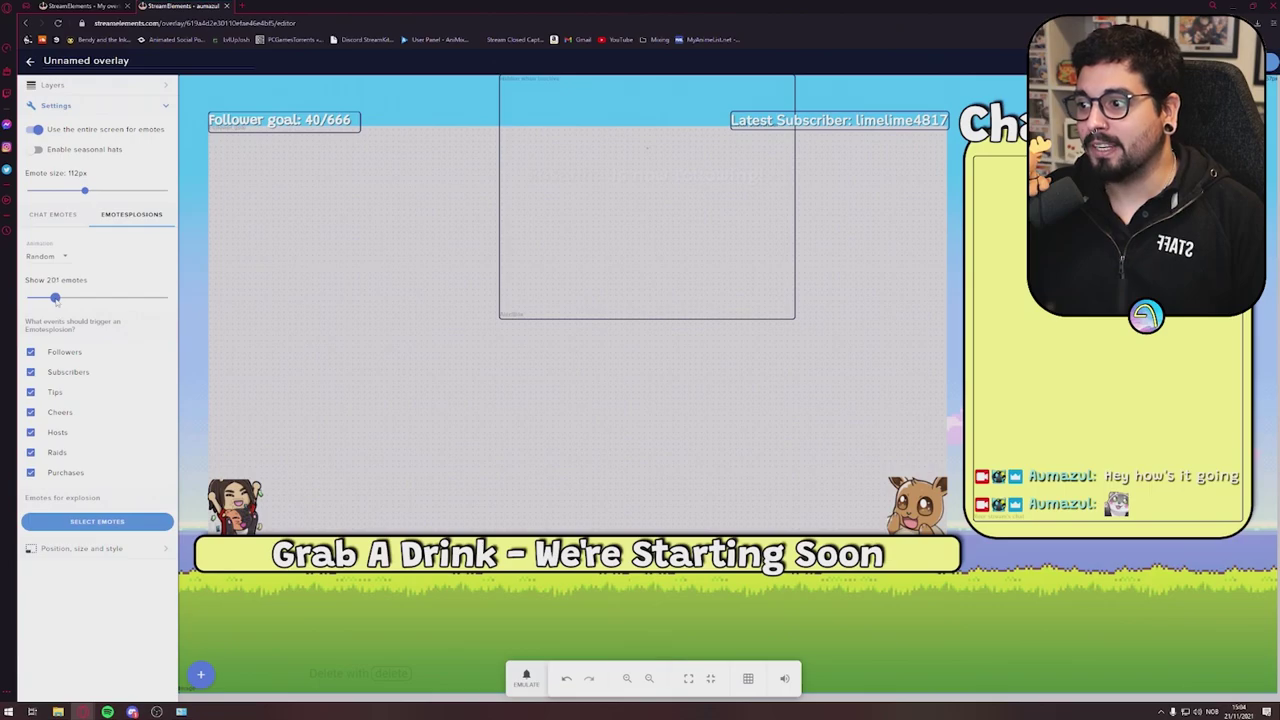
left_click(526, 677)
left_click(640, 532)
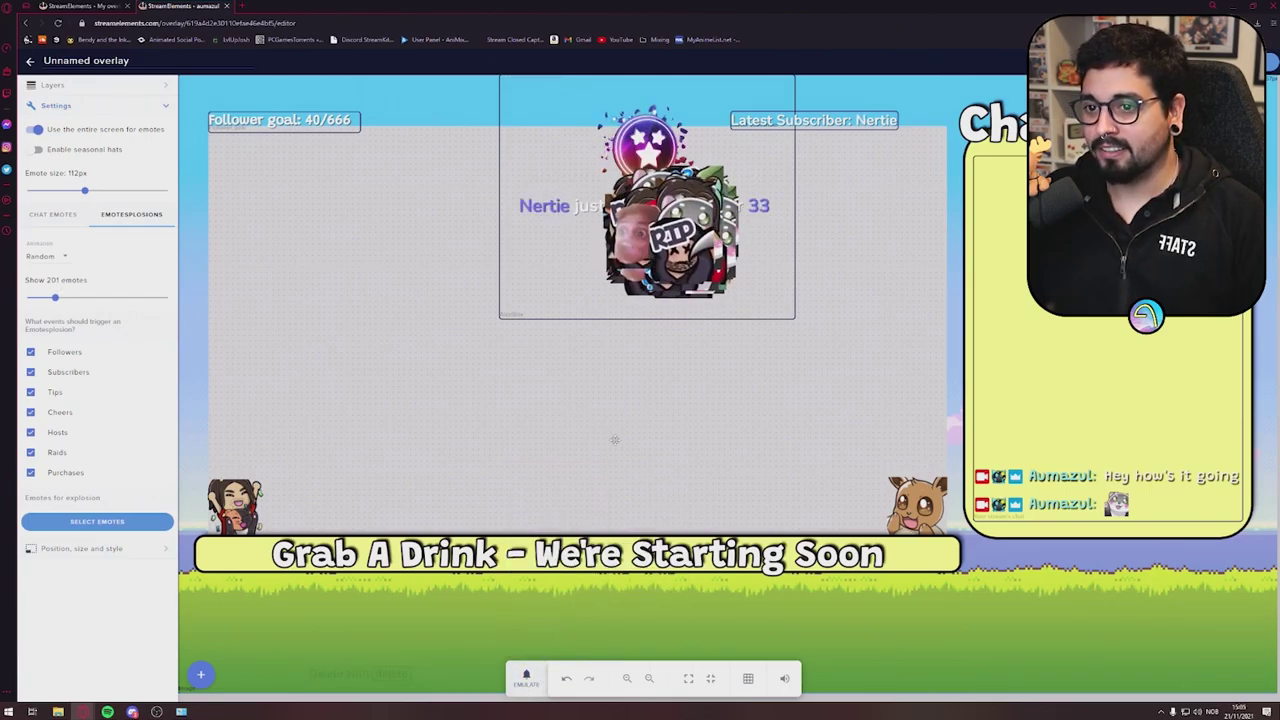
Set the emotesplosion animation to Firework.
left_click(42, 256)
left_click(45, 185)
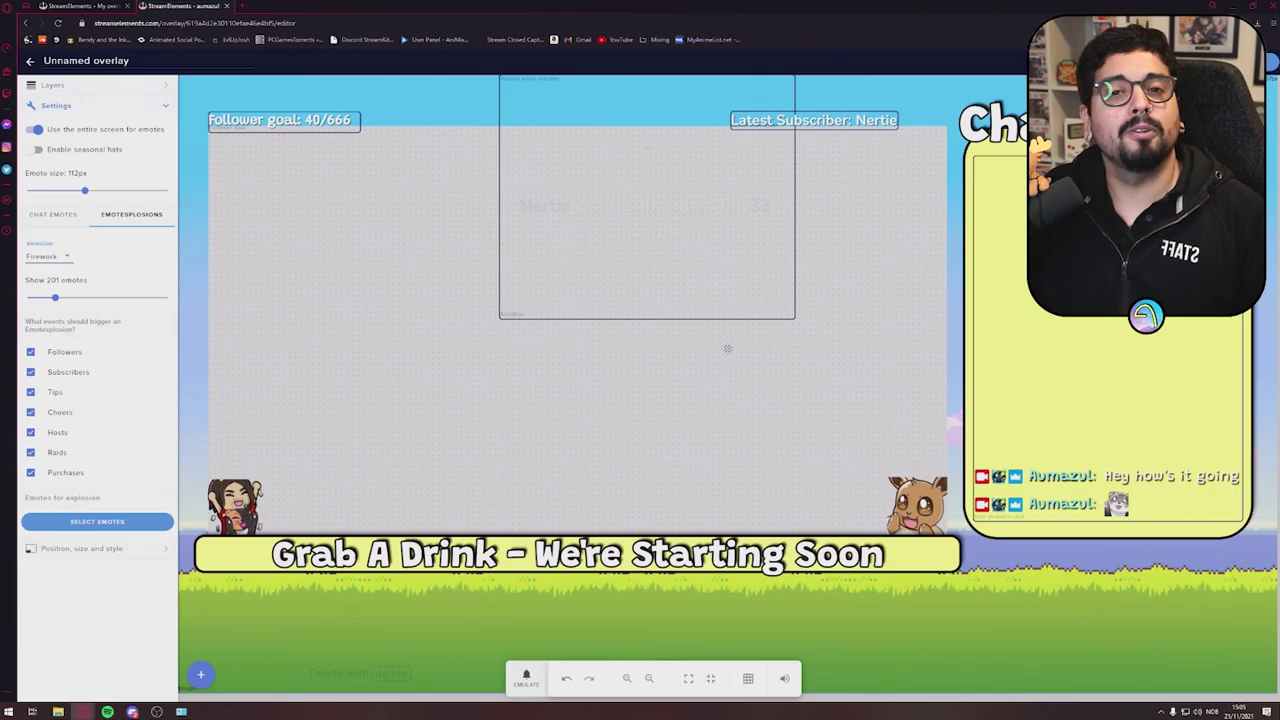
Add a HypeBoss widget to the overlay and review its damage, base HP, auto-hide and display settings.
left_click(200, 674)
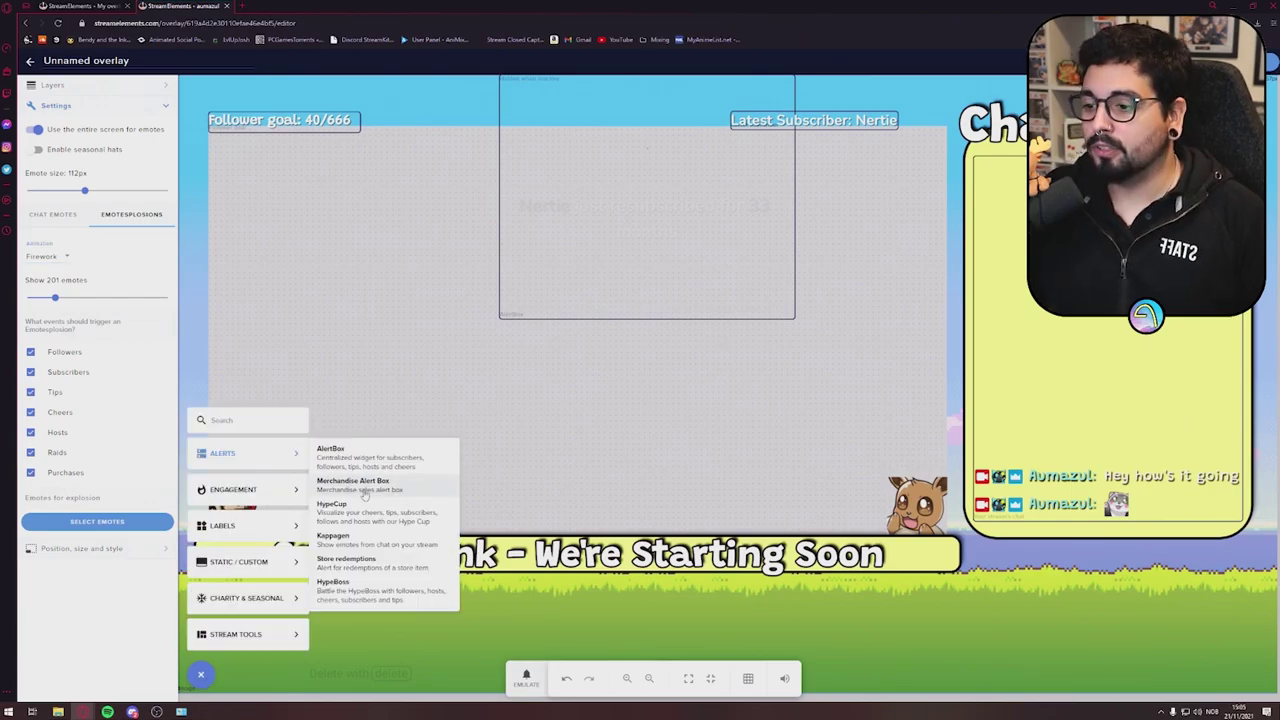
left_click(353, 595)
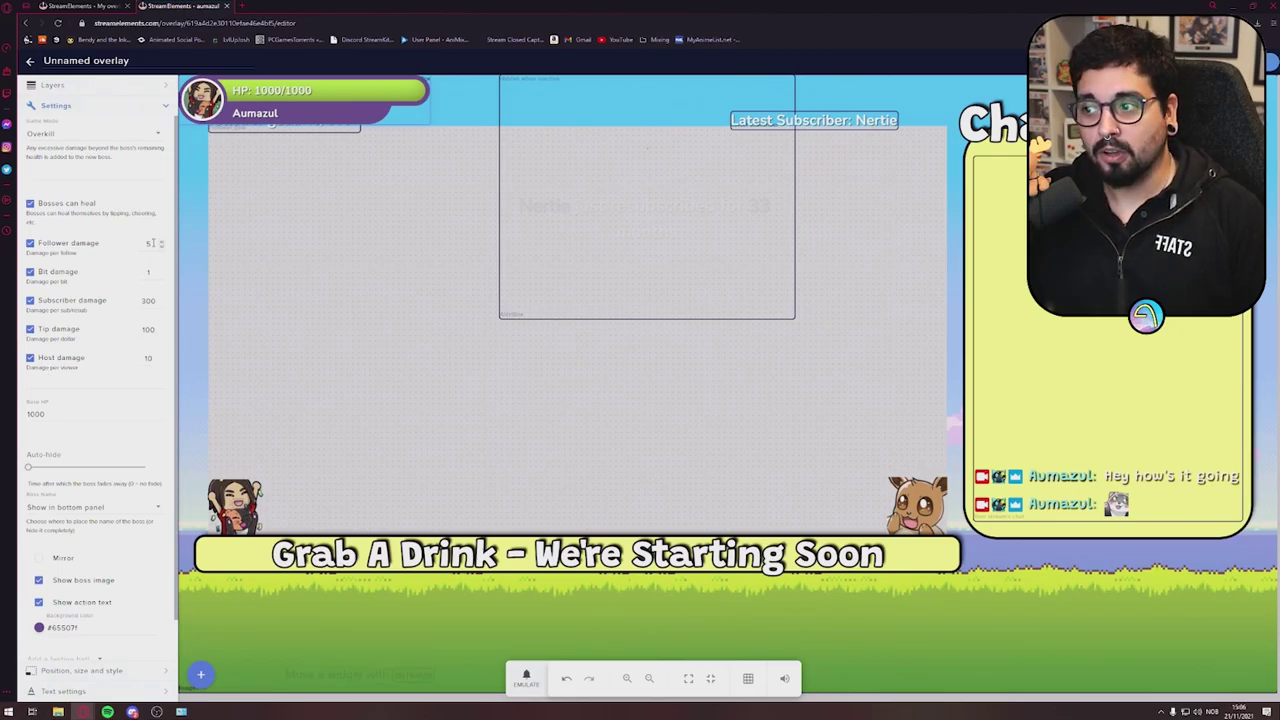
scroll(150, 445, "down", 1)
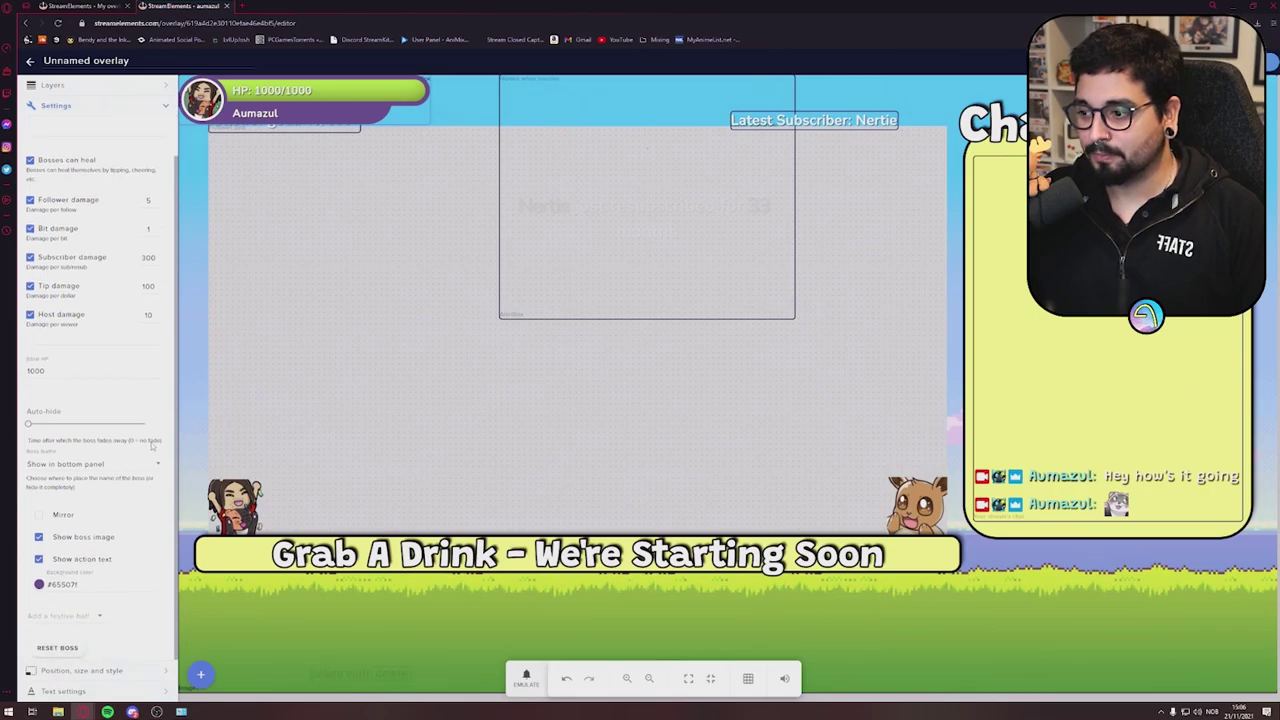
scroll(157, 455, "up", 1)
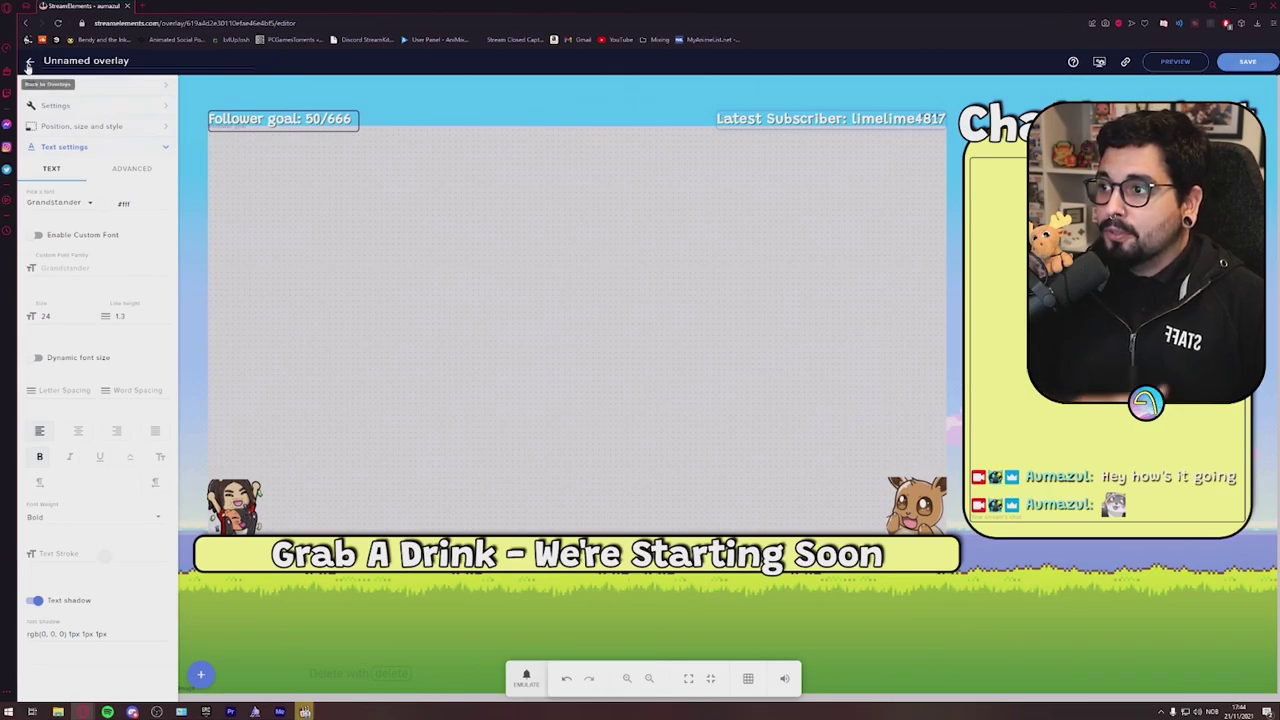
Return to the list of overlays, copy the URL of "Unnamed overlay", and switch to OBS.
left_click(30, 64)
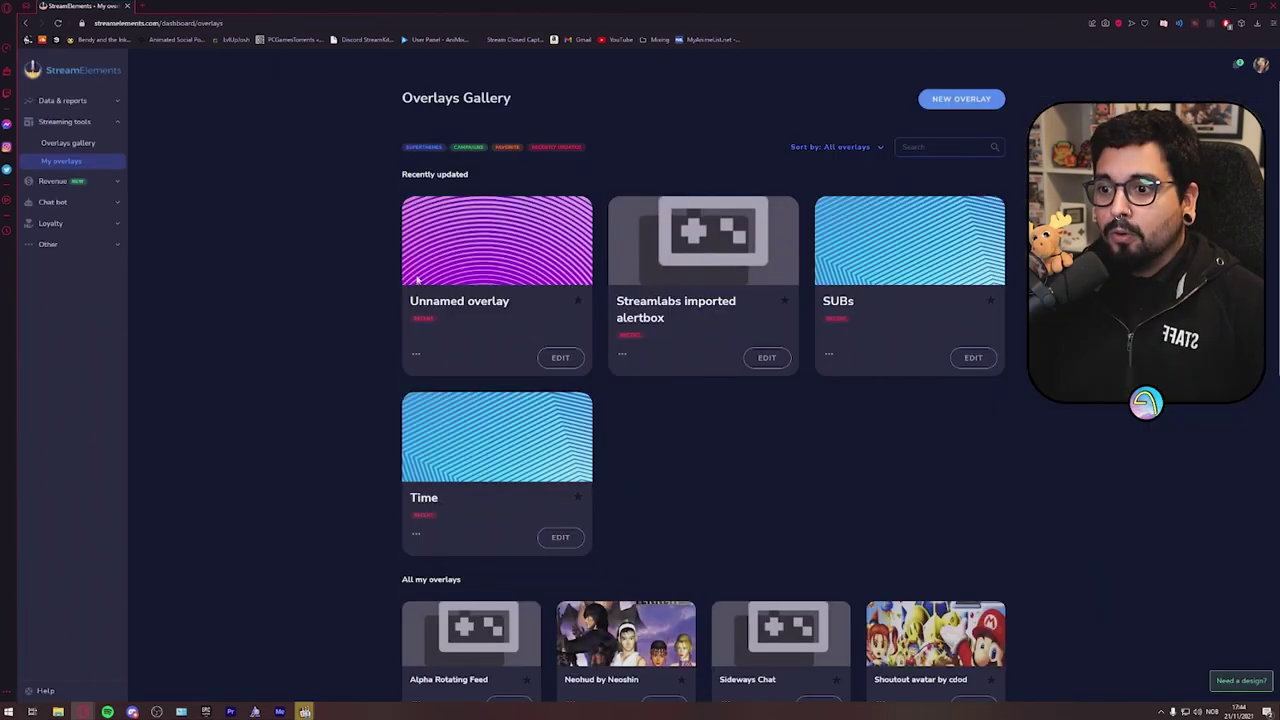
left_click(416, 354)
left_click(449, 377)
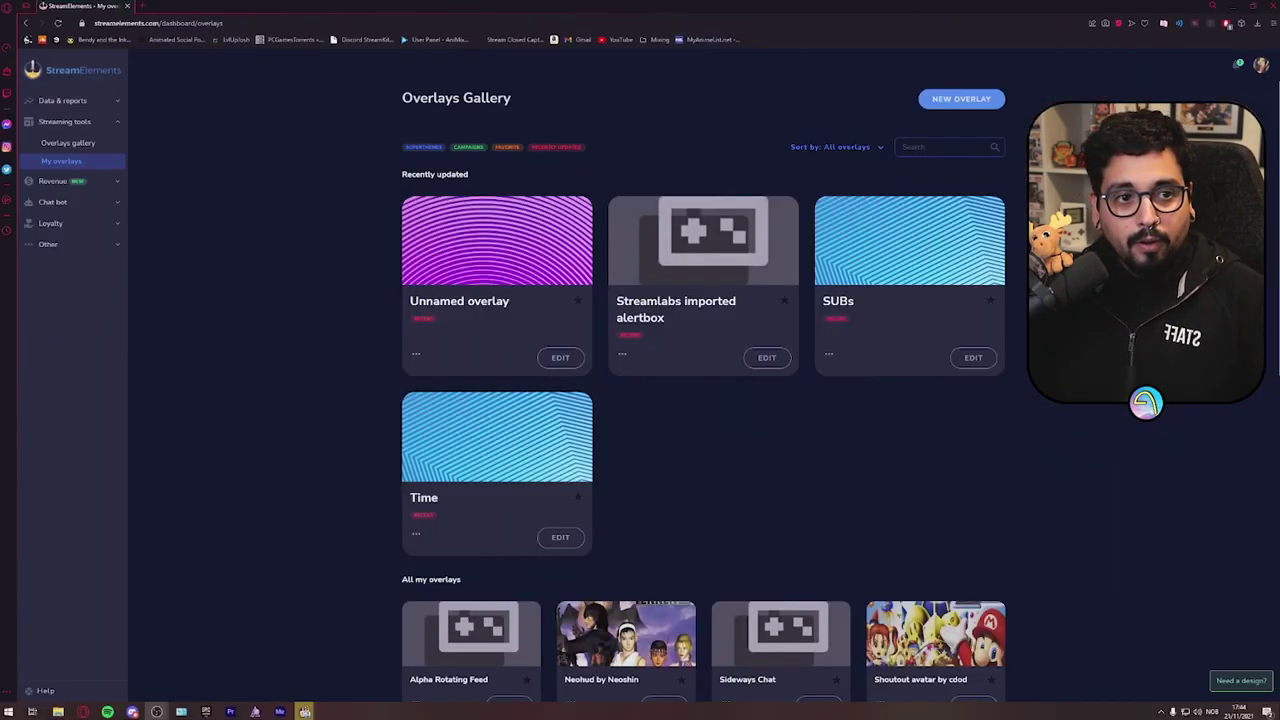
left_click(156, 711)
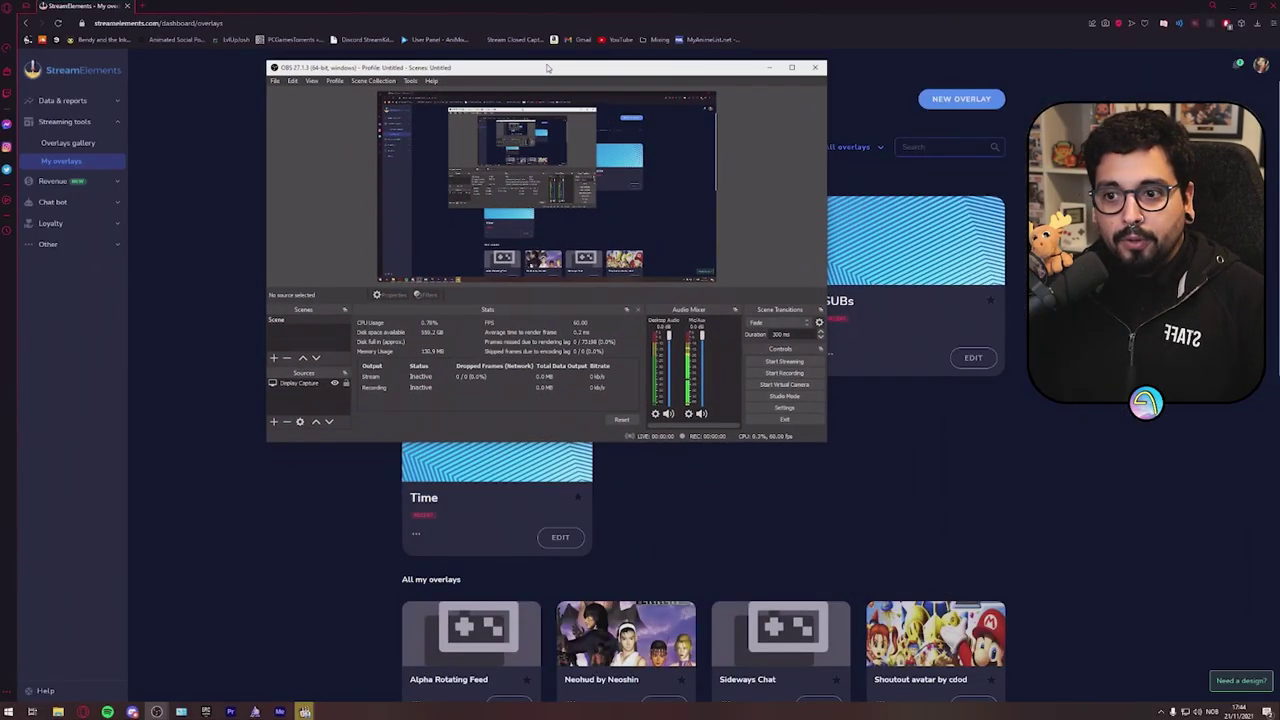